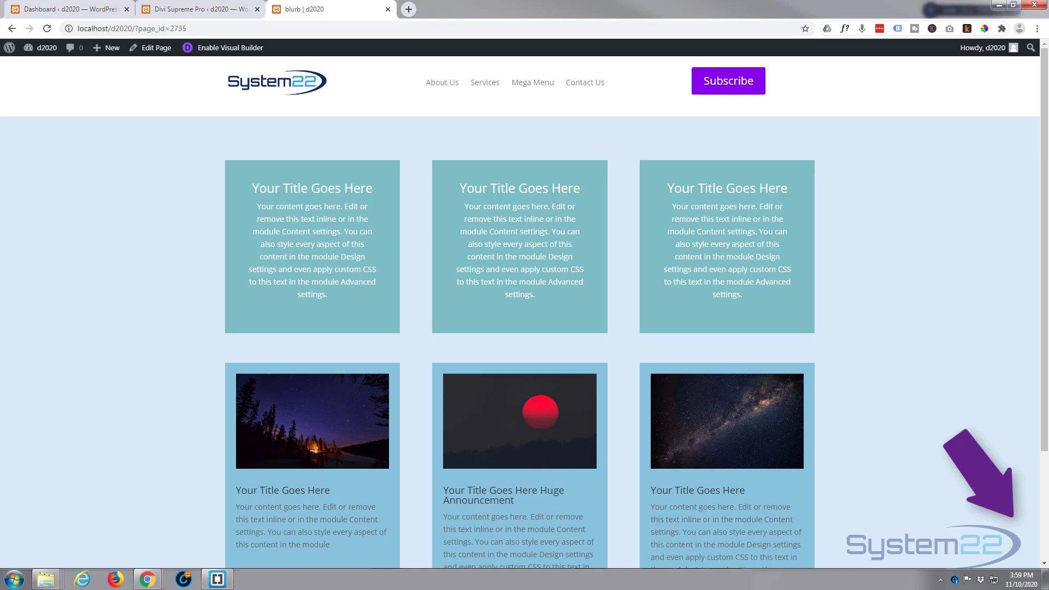
Preview the existing Subscribe sign-up popup on the live page, then close it
{"action": "left_click", "coordinate": [922, 207]}
{"action": "left_click", "coordinate": [726, 86]}
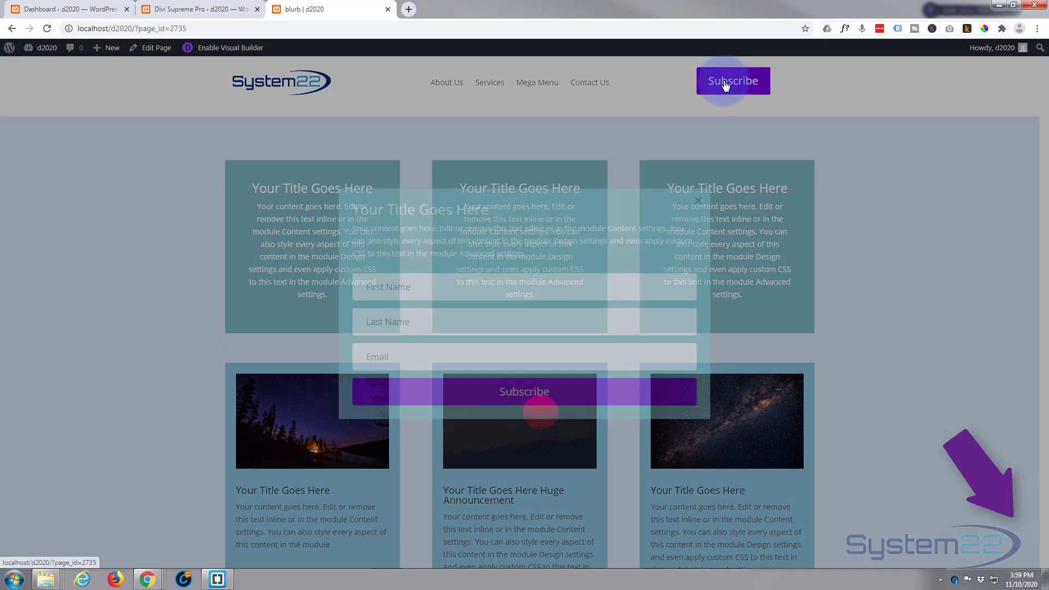
{"action": "left_click", "coordinate": [372, 289]}
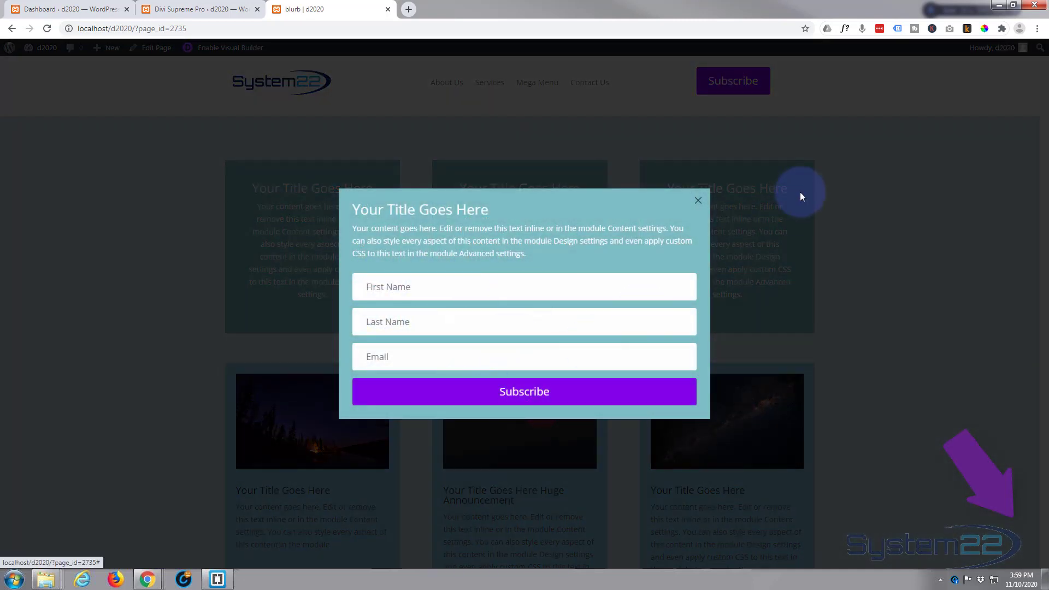
{"action": "left_click", "coordinate": [698, 202]}
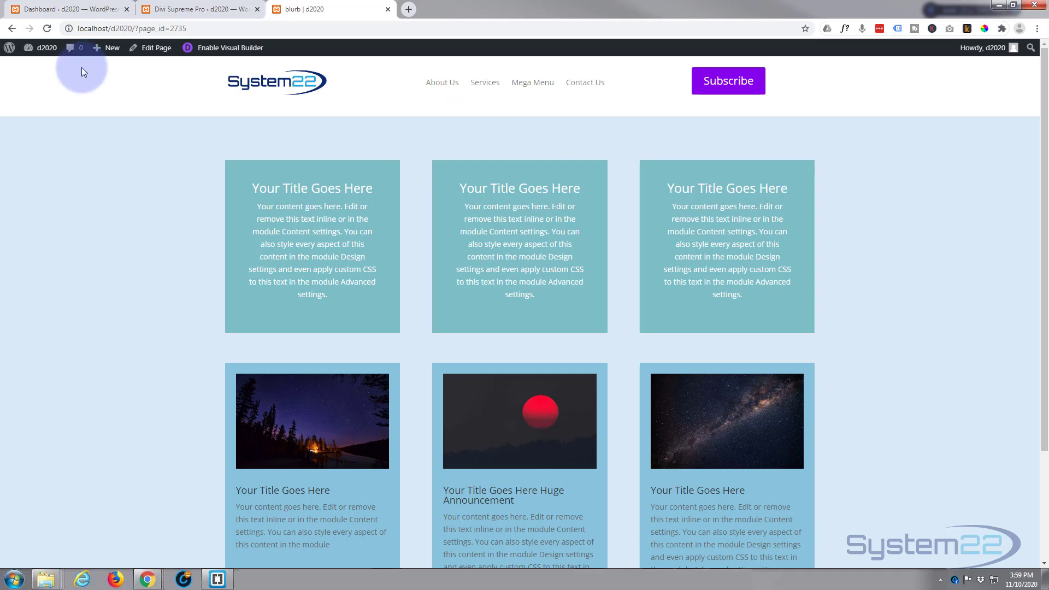
From the WordPress dashboard, add a new Global Header in the Divi Theme Builder and build it
{"action": "left_click", "coordinate": [61, 8]}
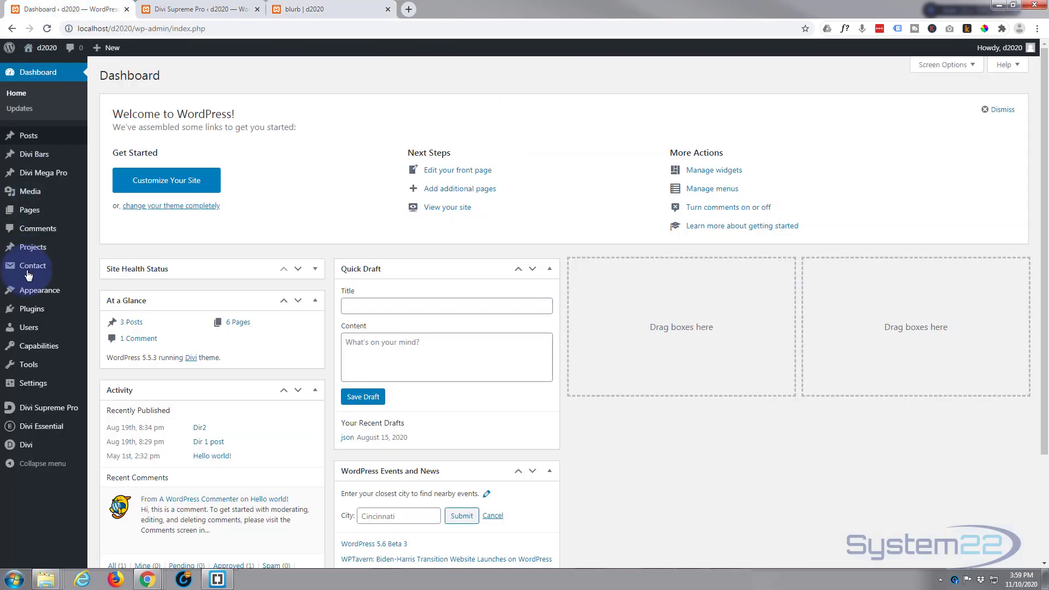
{"action": "mouse_move", "coordinate": [26, 445]}
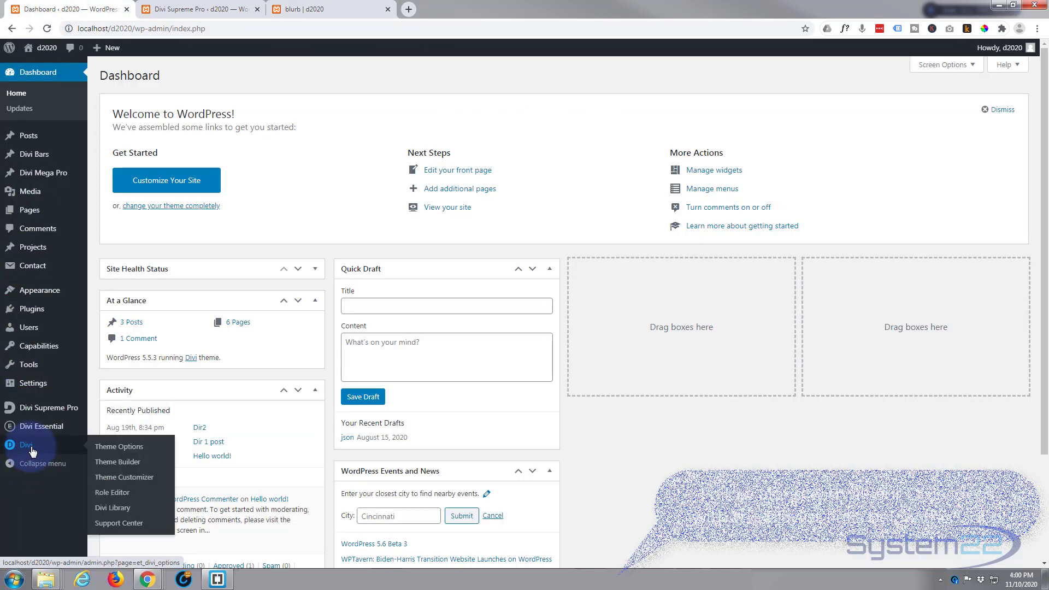
{"action": "left_click", "coordinate": [128, 464]}
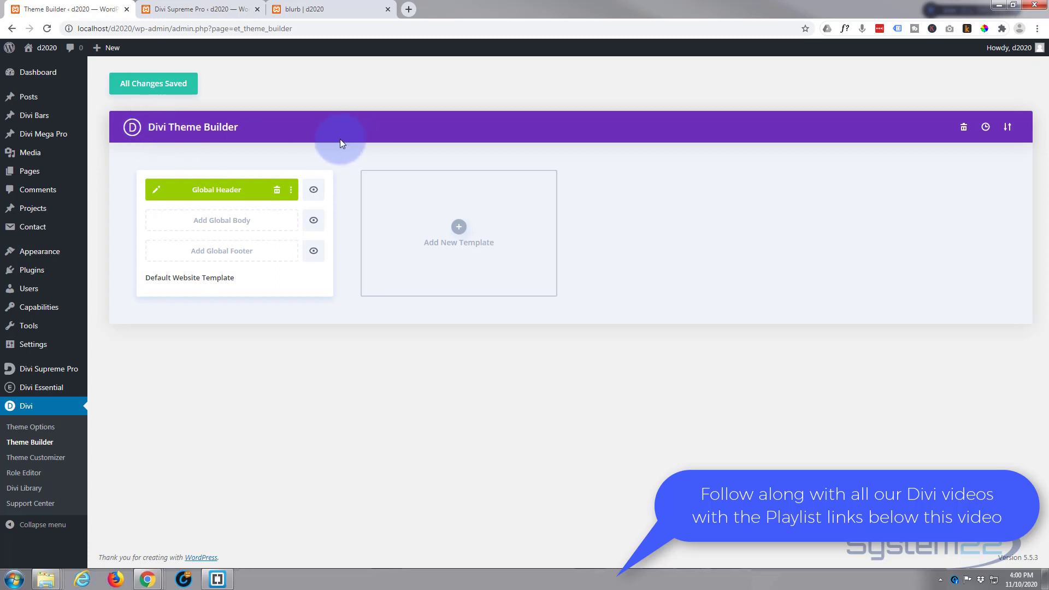
{"action": "left_click", "coordinate": [278, 191]}
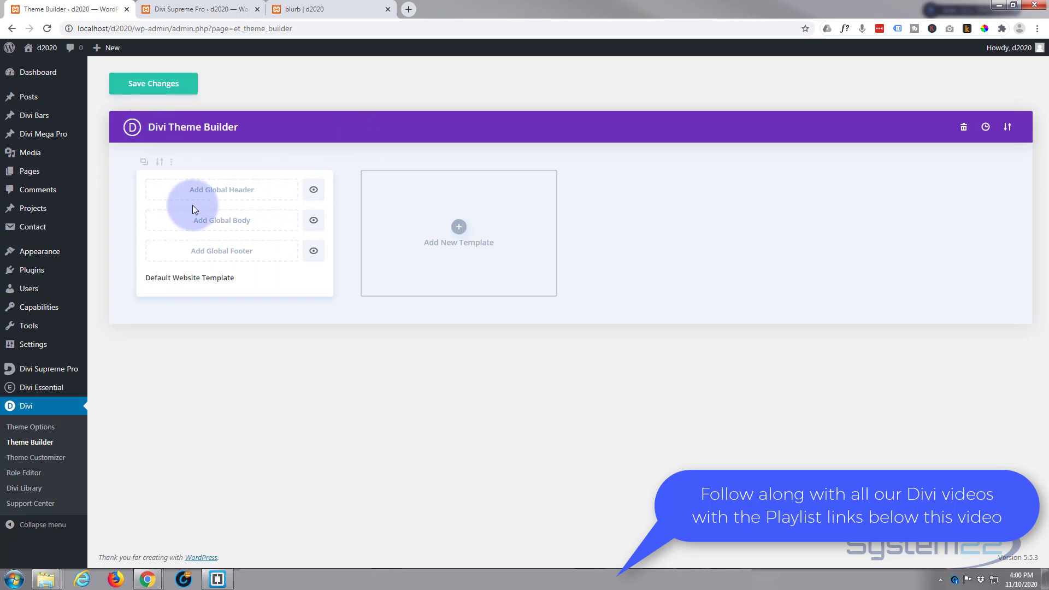
{"action": "mouse_move", "coordinate": [213, 193]}
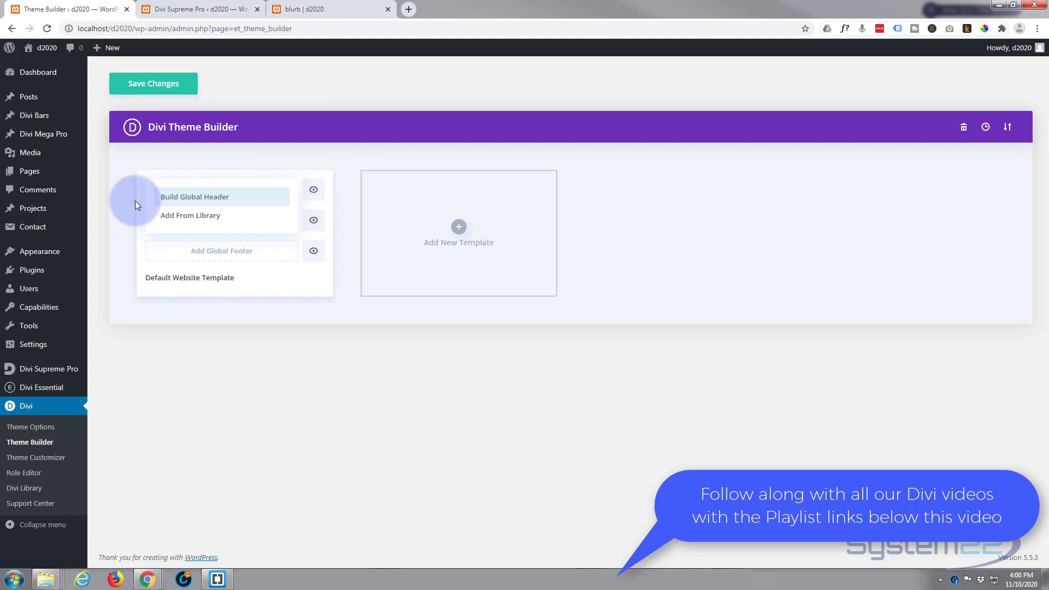
{"action": "left_click", "coordinate": [193, 199]}
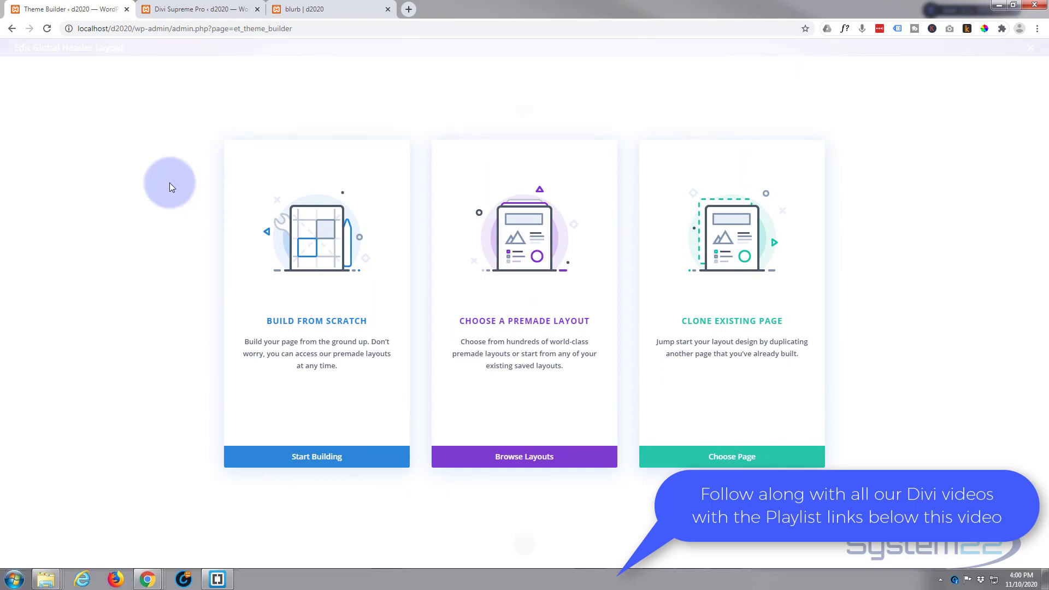
Start from scratch with a two-column row holding a Menu module set to the 'one page' menu
{"action": "left_click", "coordinate": [313, 459]}
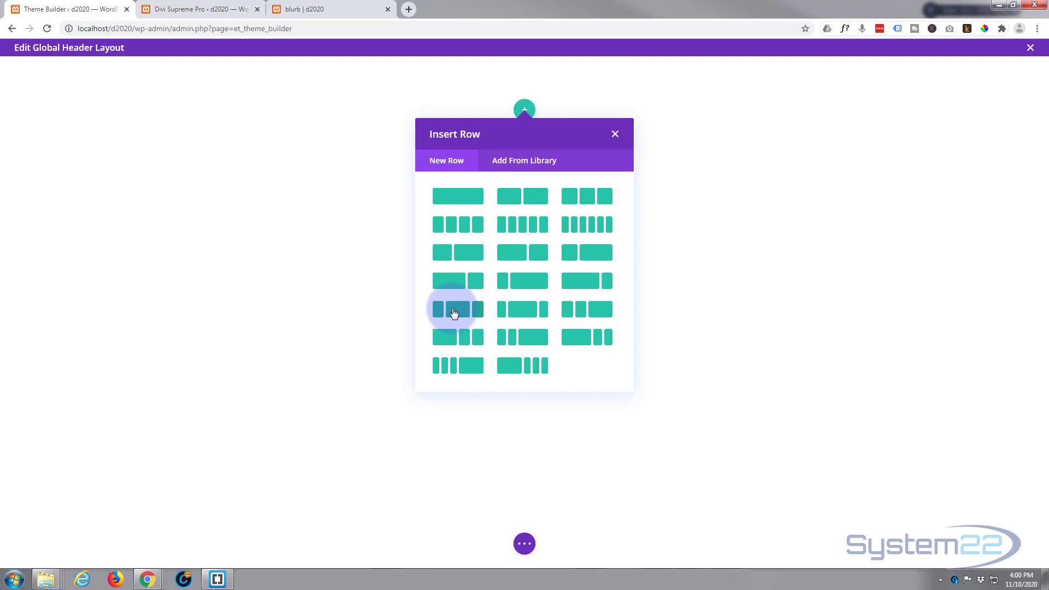
{"action": "left_click", "coordinate": [579, 284]}
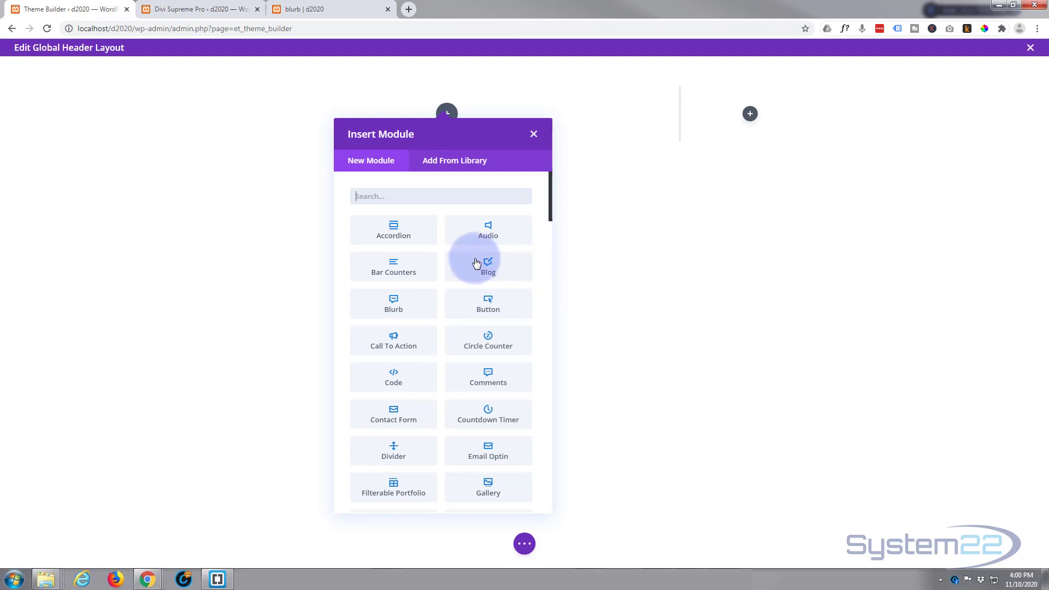
{"action": "scroll", "coordinate": [477, 322], "scroll_direction": "down", "scroll_amount": 2}
{"action": "scroll", "coordinate": [477, 321], "scroll_direction": "down", "scroll_amount": 2}
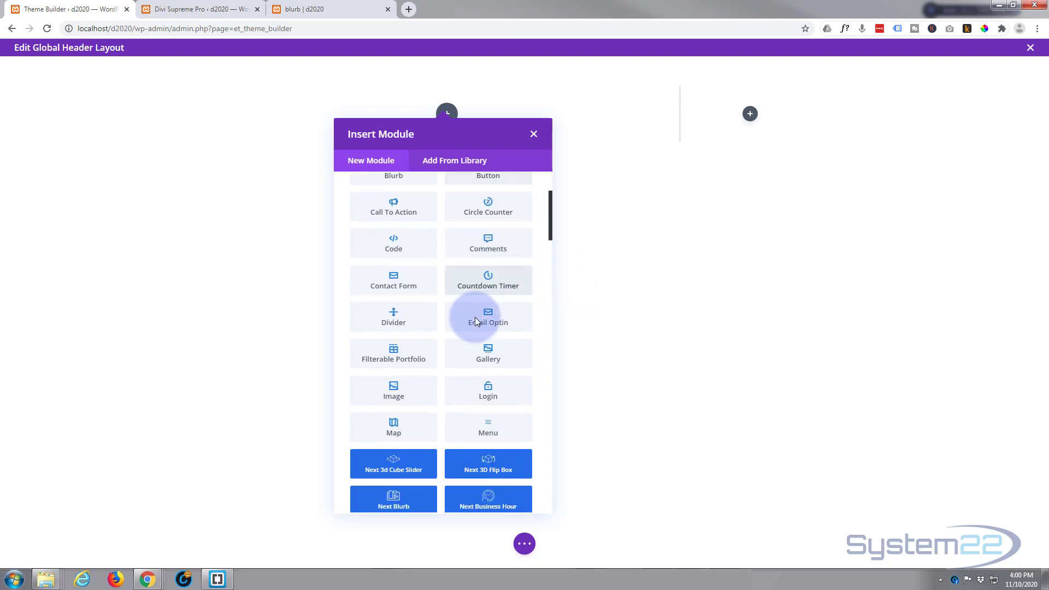
{"action": "left_click", "coordinate": [487, 394]}
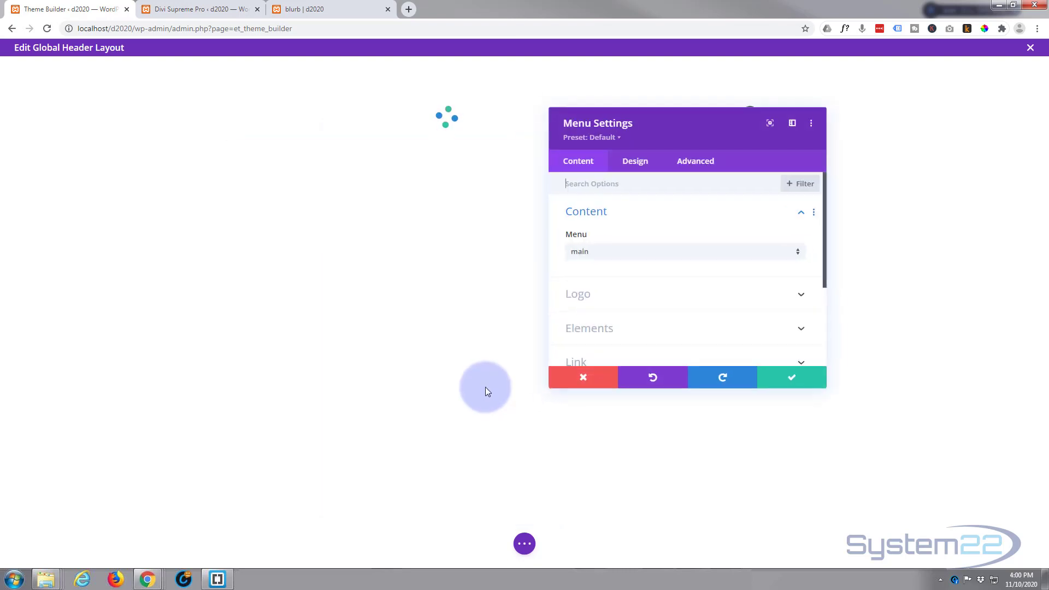
{"action": "left_click", "coordinate": [633, 252]}
{"action": "left_click", "coordinate": [617, 280]}
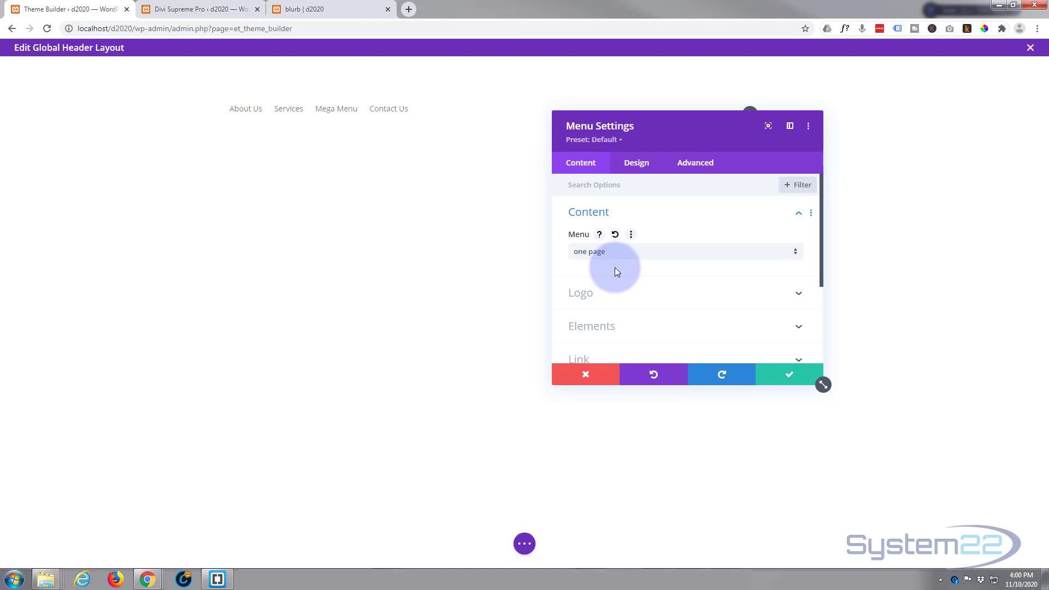
Set the System22 image from the media library as the menu's logo
{"action": "left_click", "coordinate": [624, 290]}
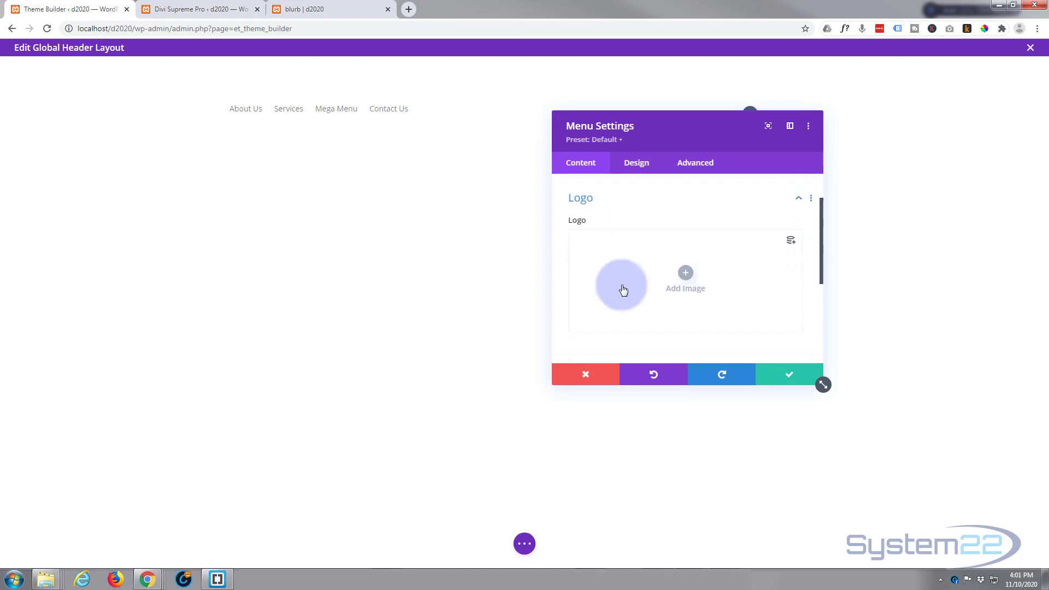
{"action": "left_click", "coordinate": [685, 267]}
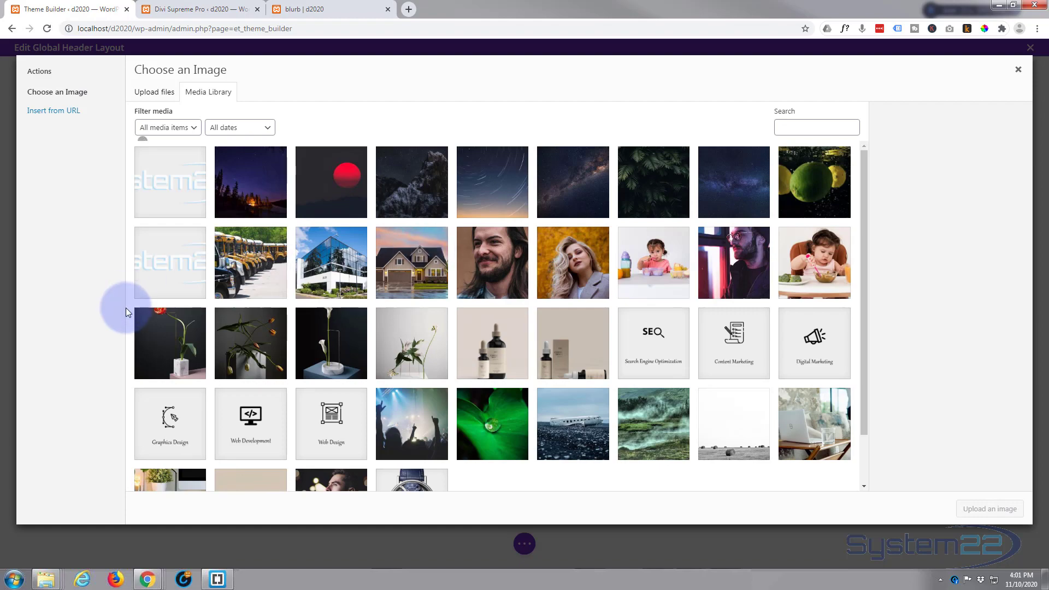
{"action": "scroll", "coordinate": [214, 323], "scroll_direction": "down", "scroll_amount": 1}
{"action": "scroll", "coordinate": [214, 322], "scroll_direction": "down", "scroll_amount": 1}
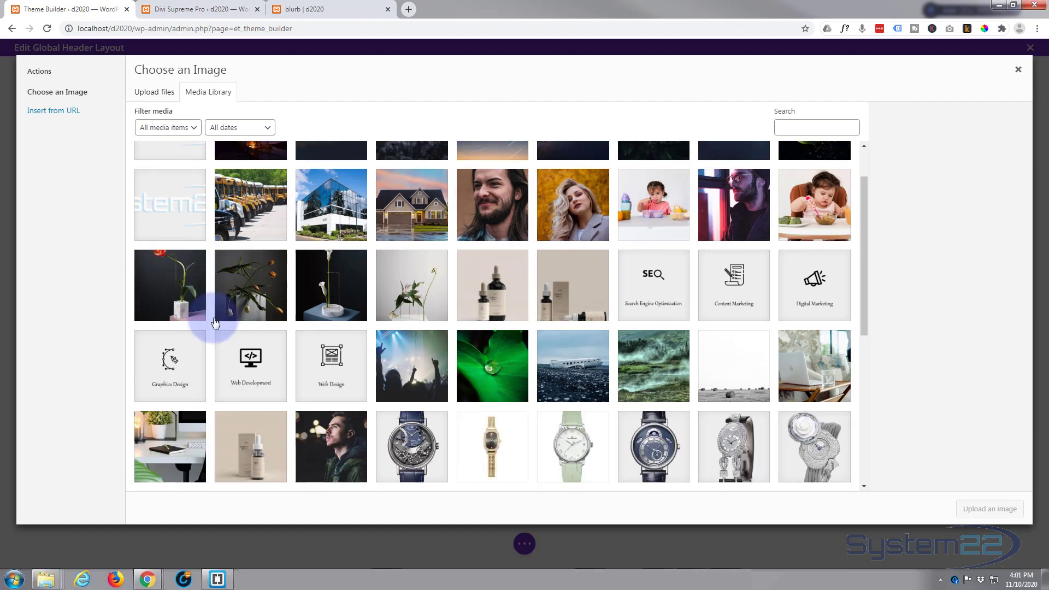
{"action": "scroll", "coordinate": [216, 322], "scroll_direction": "up", "scroll_amount": 1}
{"action": "scroll", "coordinate": [216, 322], "scroll_direction": "down", "scroll_amount": 7}
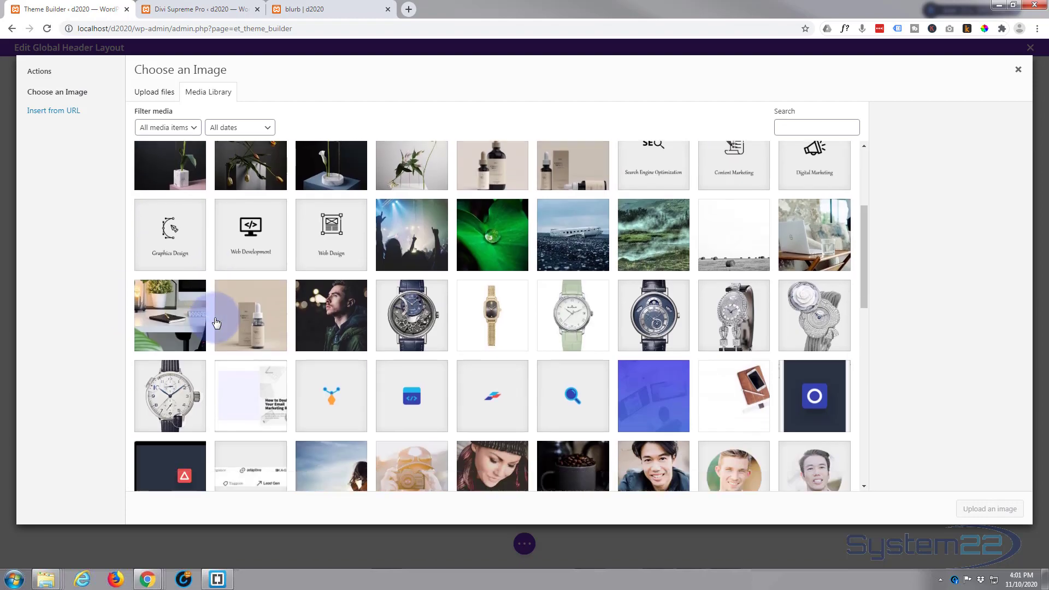
{"action": "scroll", "coordinate": [216, 322], "scroll_direction": "down", "scroll_amount": 8}
{"action": "left_click", "coordinate": [169, 331]}
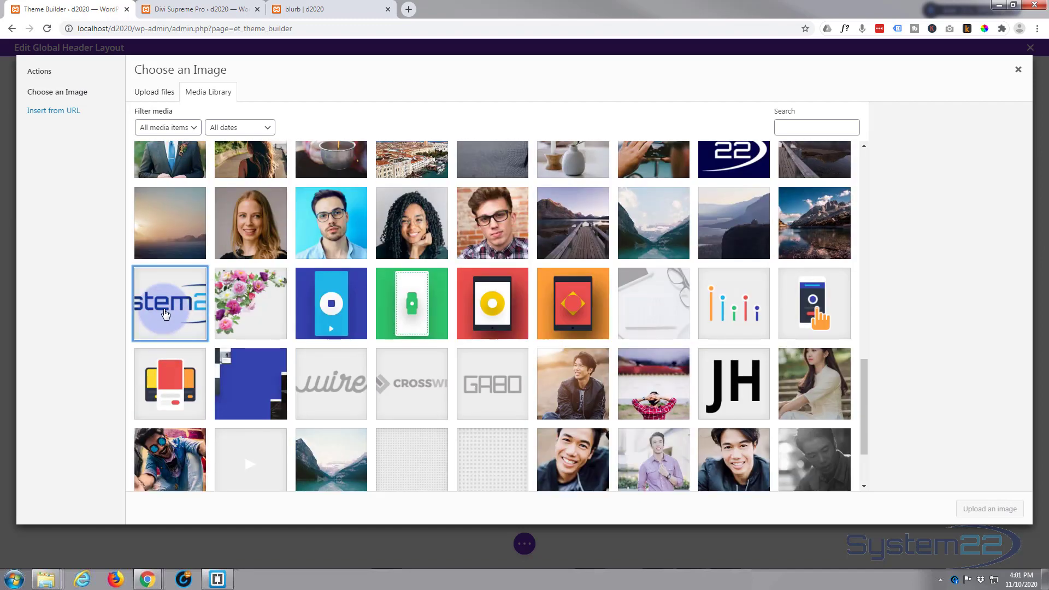
{"action": "left_click", "coordinate": [996, 510]}
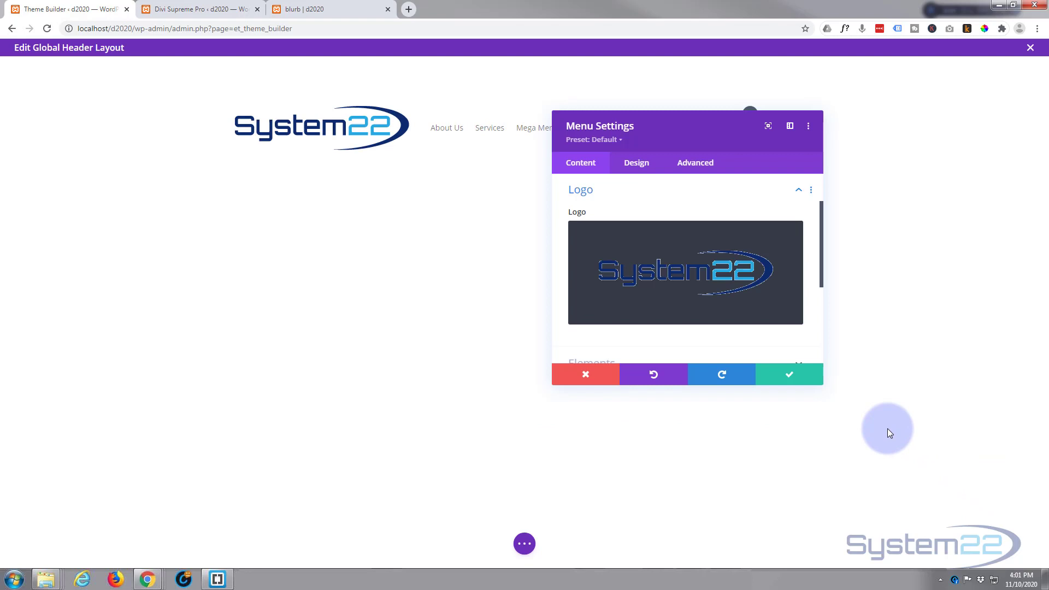
Set the menu's Logo Max Width to 52% under Design > Sizing and save the menu settings
{"action": "left_click", "coordinate": [639, 163]}
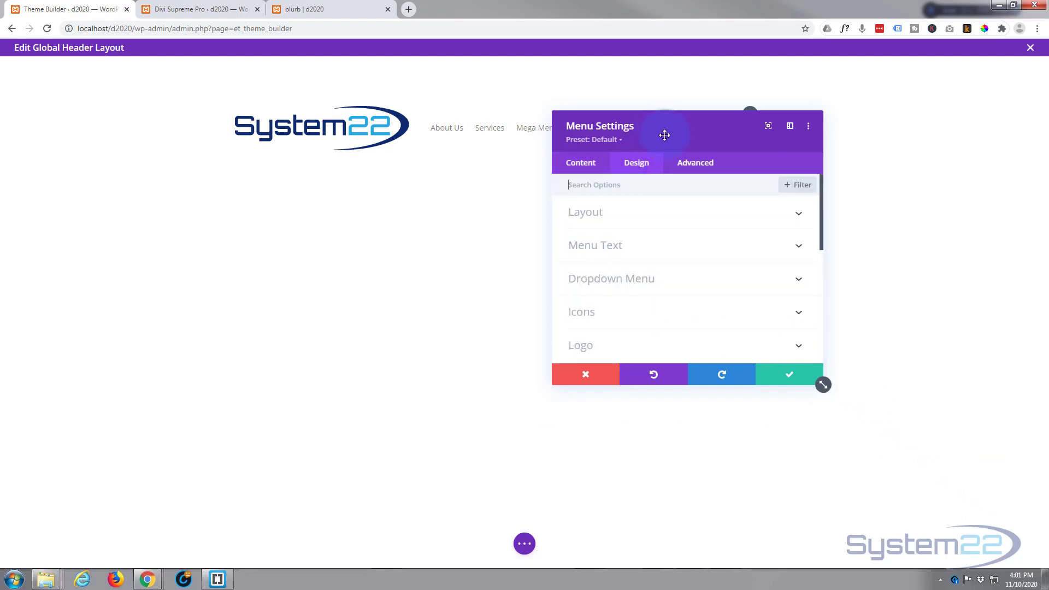
{"action": "left_click_drag", "start_coordinate": [663, 134], "coordinate": [775, 171]}
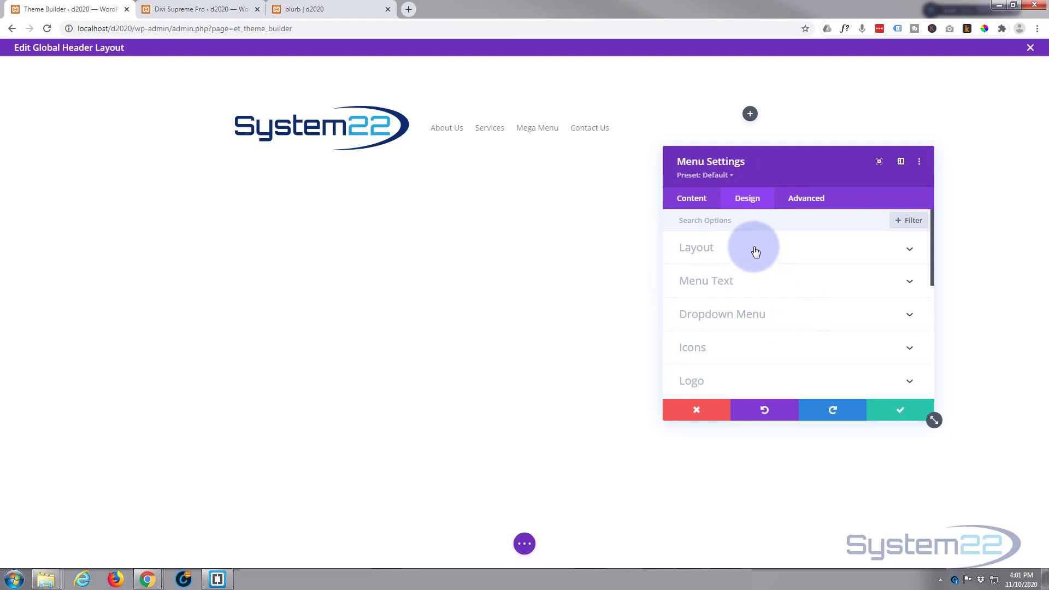
{"action": "scroll", "coordinate": [745, 241], "scroll_direction": "down", "scroll_amount": 3}
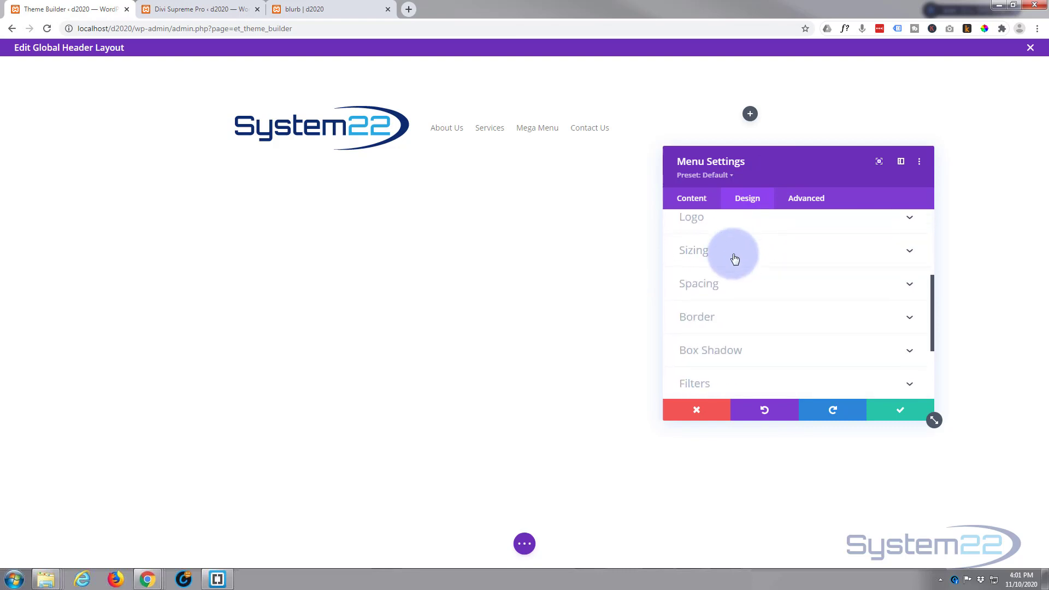
{"action": "left_click", "coordinate": [735, 257]}
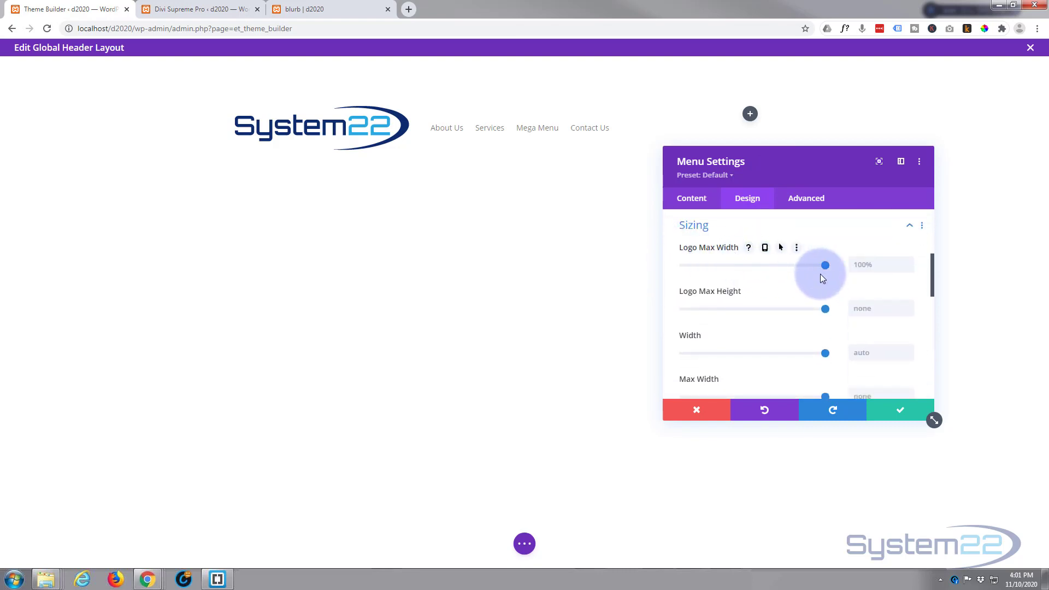
{"action": "left_click_drag", "start_coordinate": [826, 266], "coordinate": [758, 264]}
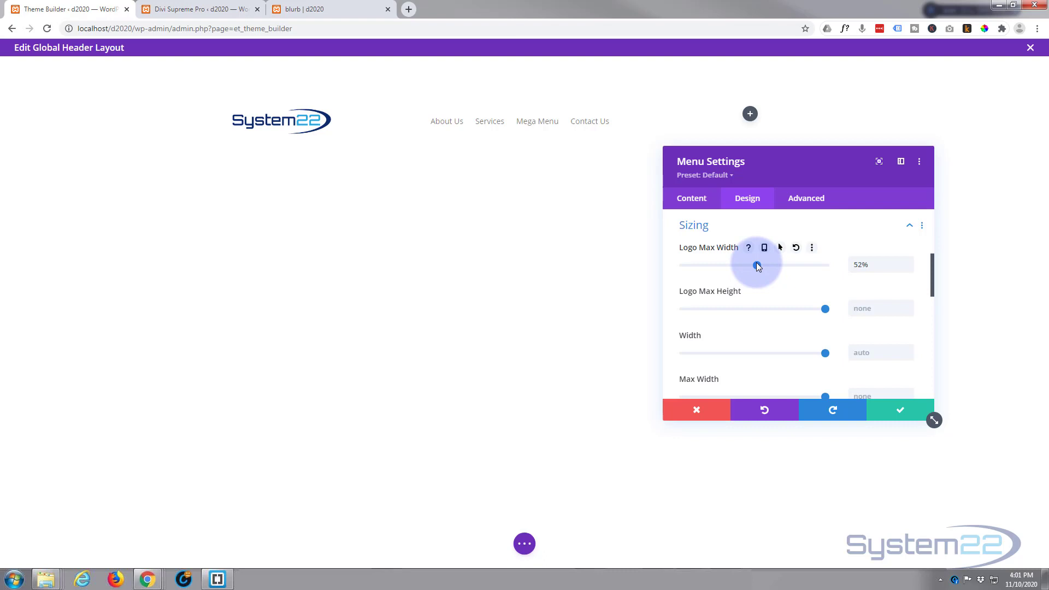
{"action": "left_click", "coordinate": [899, 411]}
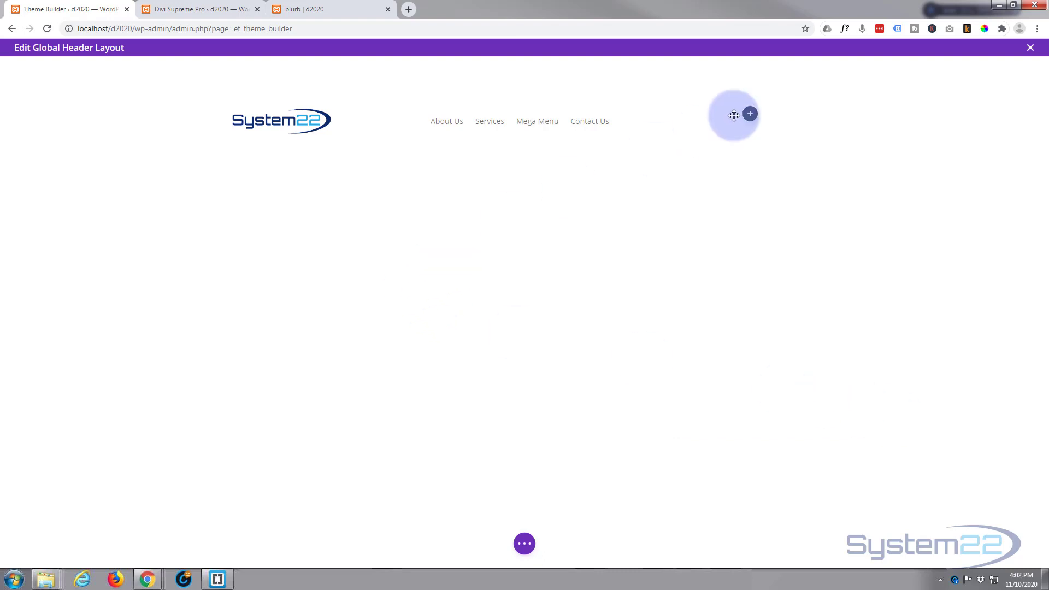
Insert a Button module in the right column labelled 'Subscribe' and save it
{"action": "left_click", "coordinate": [750, 113]}
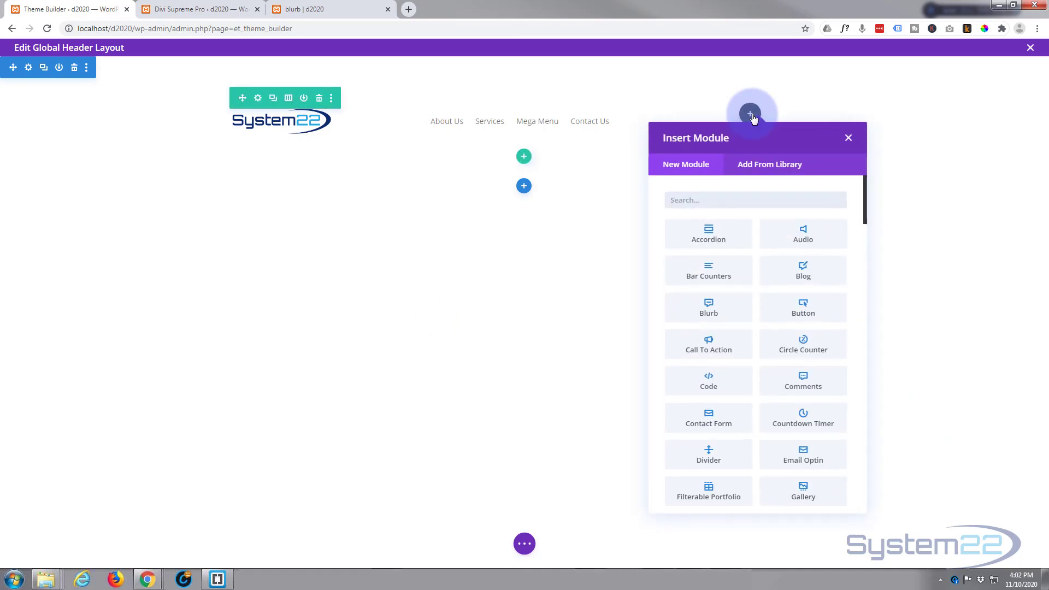
{"action": "left_click", "coordinate": [801, 306]}
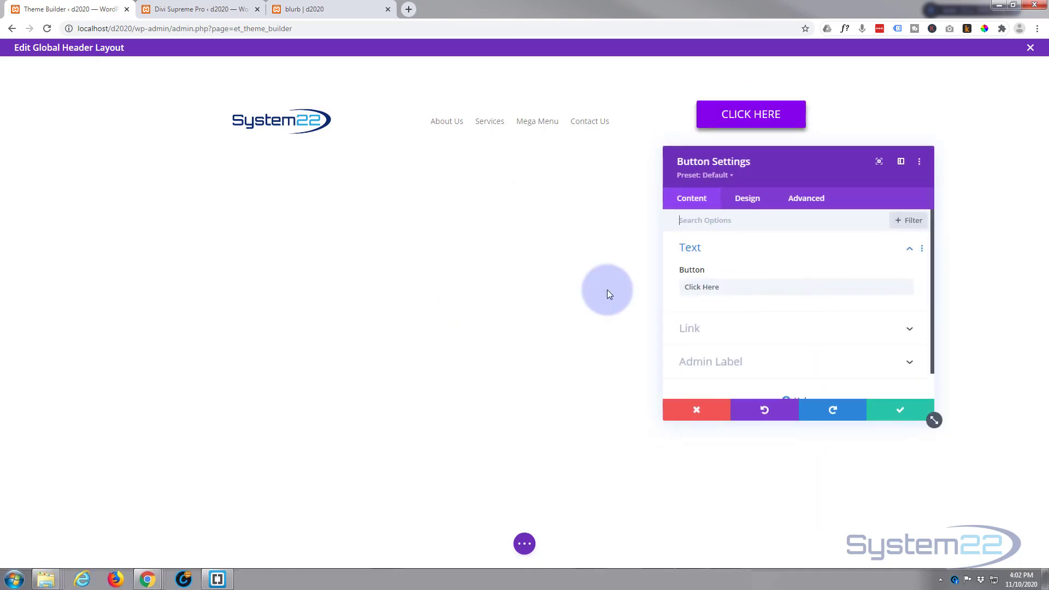
{"action": "triple_click", "coordinate": [710, 286]}
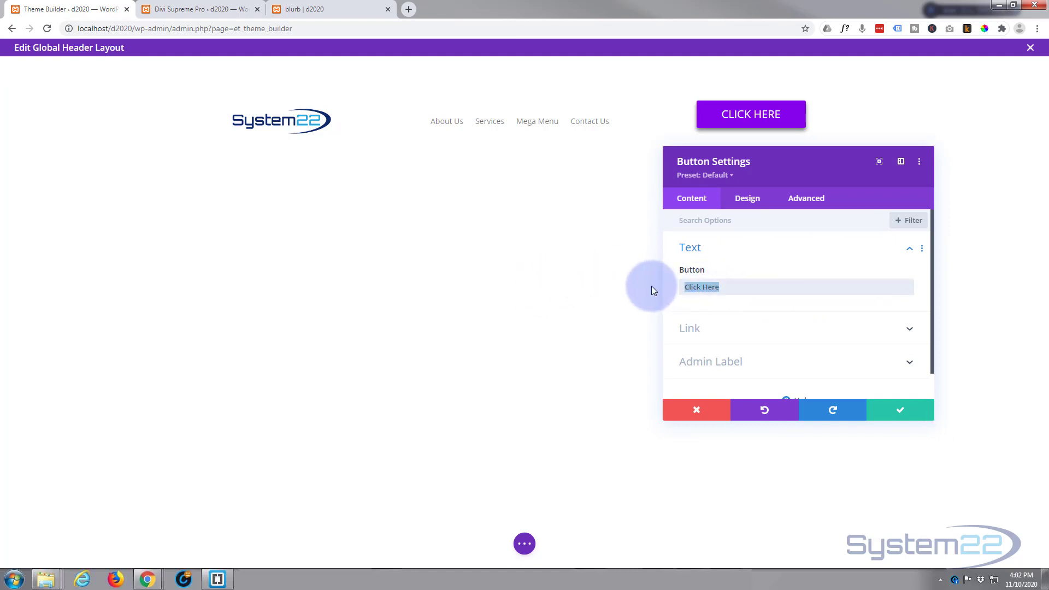
{"action": "type", "text": "Subscr"}
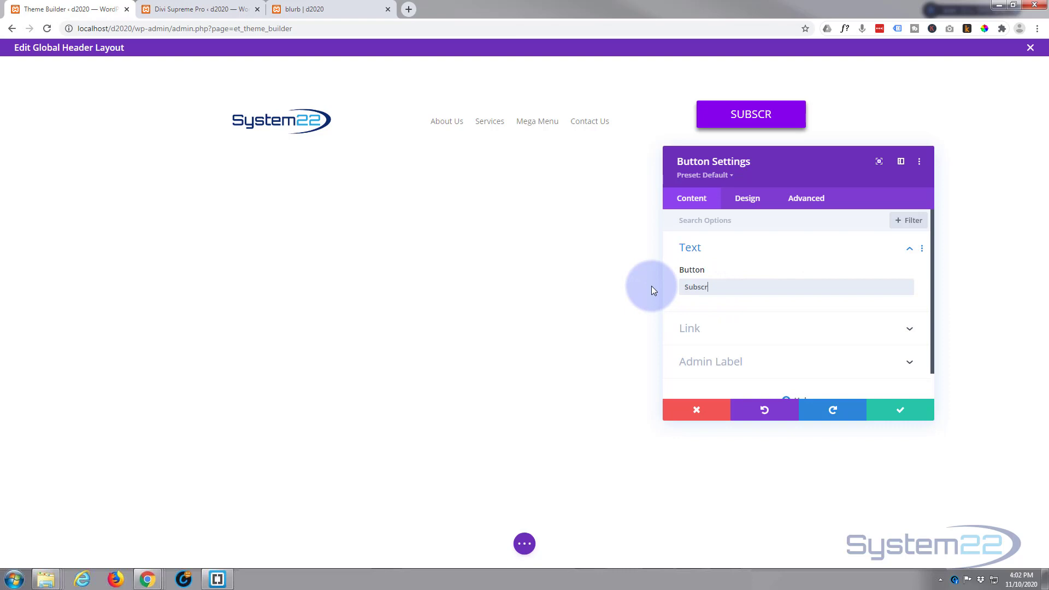
{"action": "type", "text": "ibe"}
{"action": "left_click", "coordinate": [722, 337]}
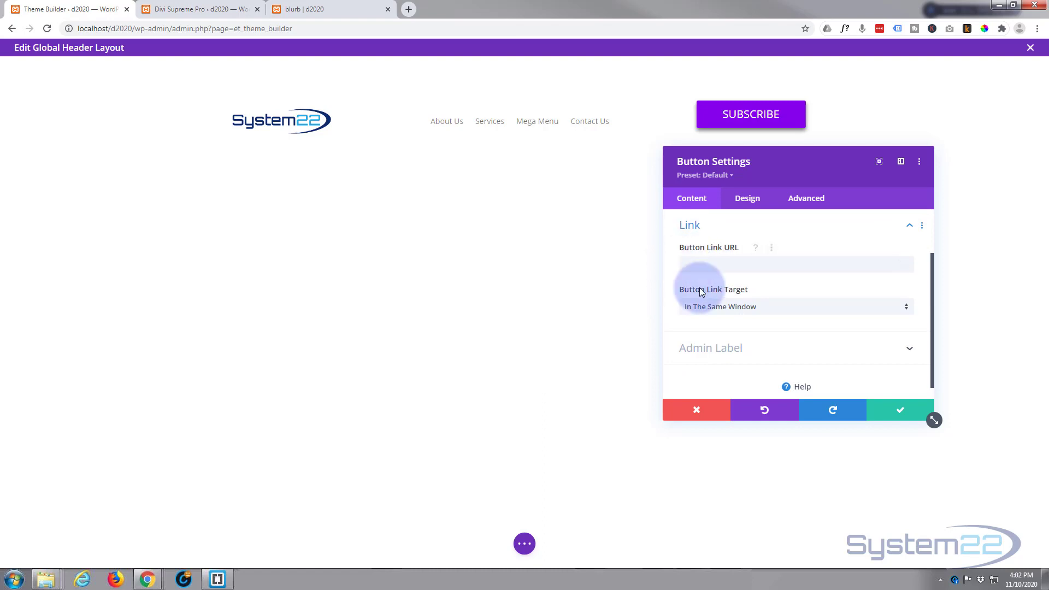
{"action": "left_click", "coordinate": [889, 411]}
Set the header section's Padding Top to 0px and save the section settings
{"action": "mouse_move", "coordinate": [157, 75]}
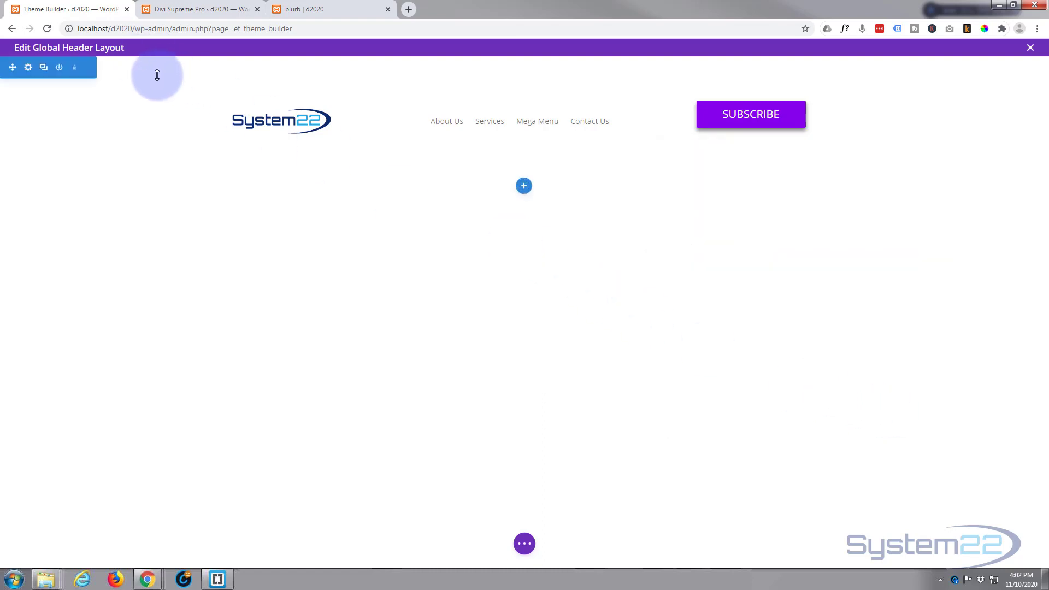
{"action": "left_click", "coordinate": [29, 69]}
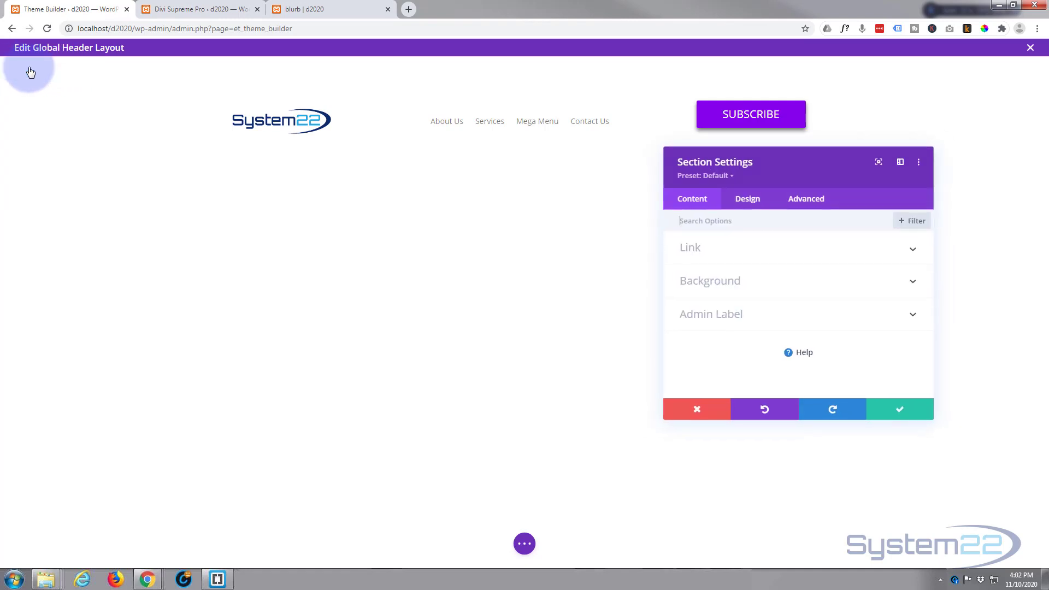
{"action": "left_click", "coordinate": [746, 200]}
{"action": "scroll", "coordinate": [764, 328], "scroll_direction": "down", "scroll_amount": 1}
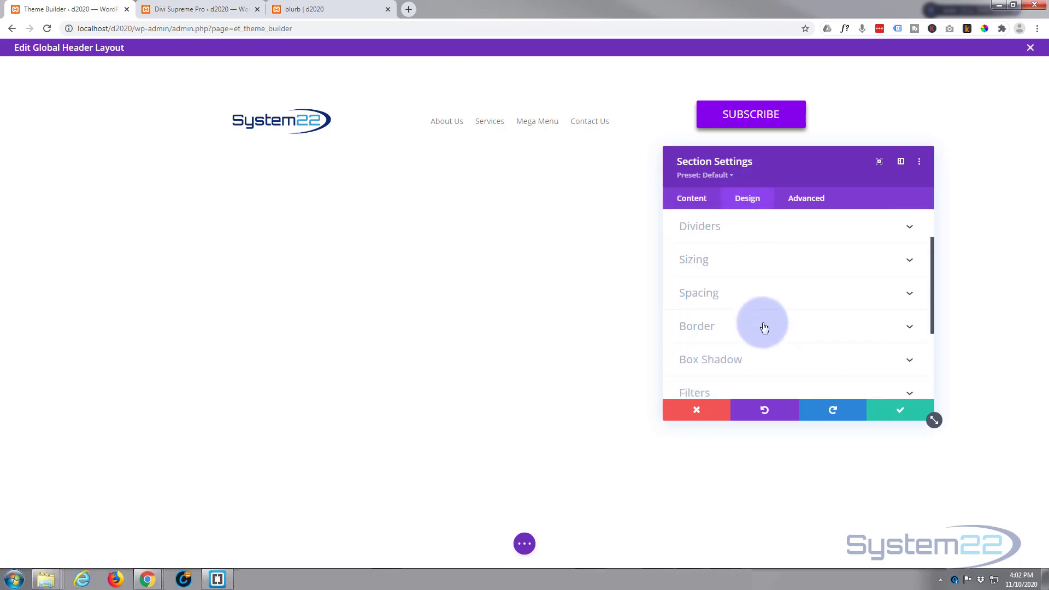
{"action": "left_click", "coordinate": [757, 297]}
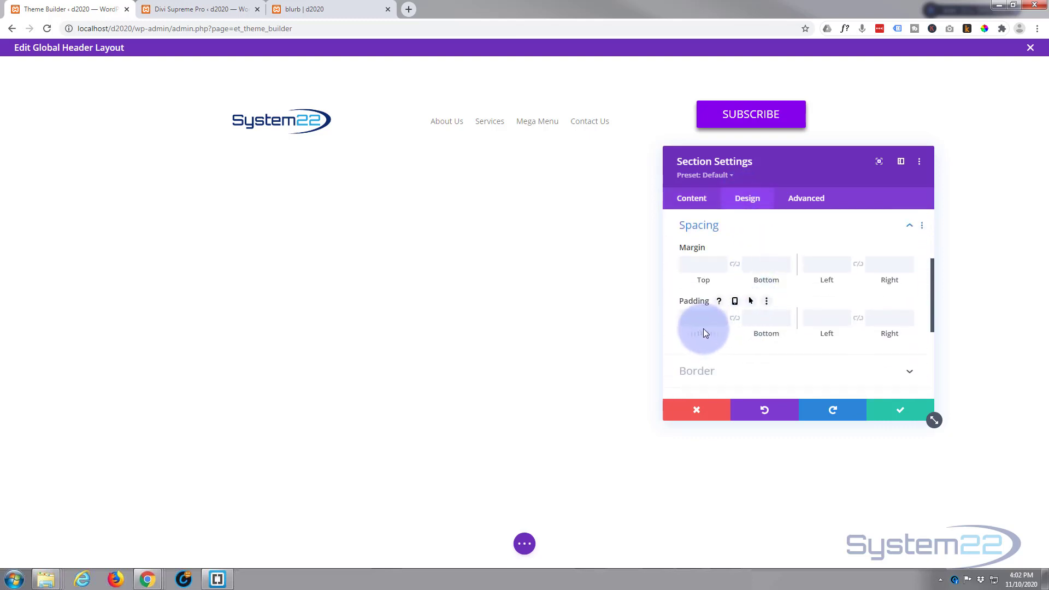
{"action": "left_click", "coordinate": [758, 217]}
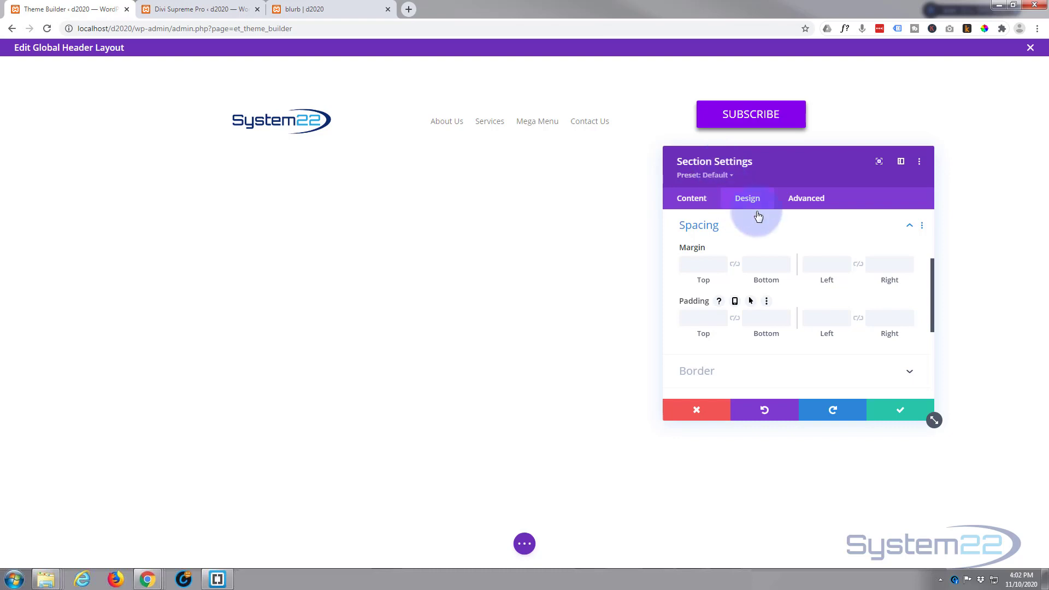
{"action": "left_click", "coordinate": [703, 313]}
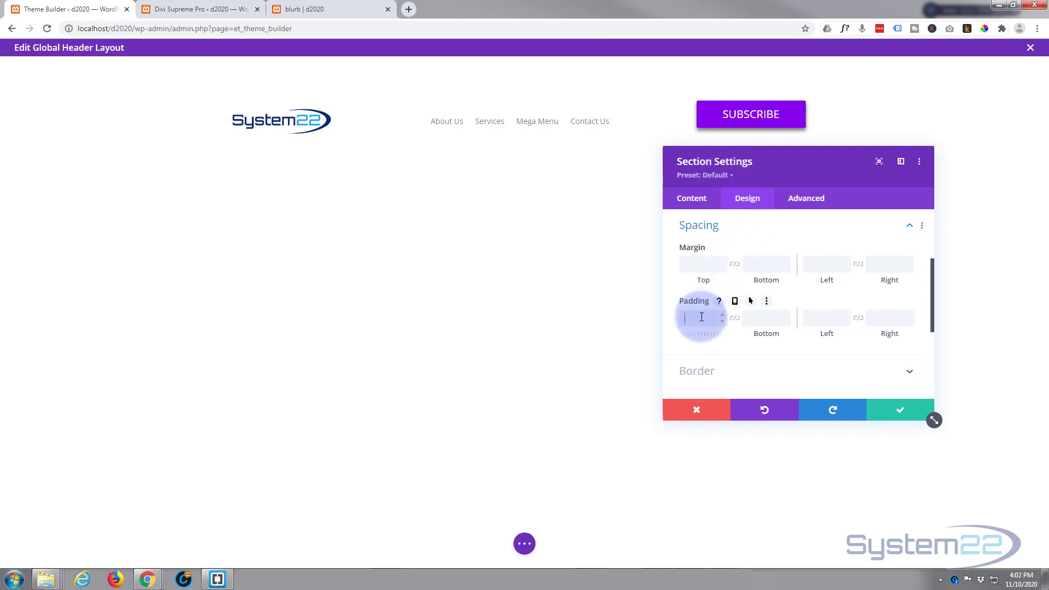
{"action": "type", "text": "0px"}
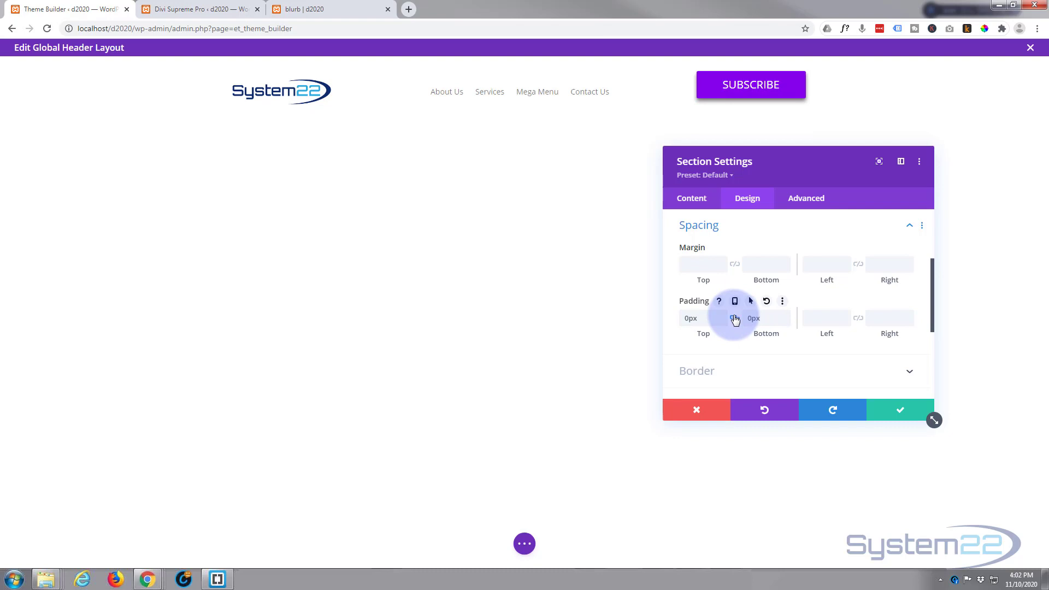
{"action": "left_click", "coordinate": [900, 410]}
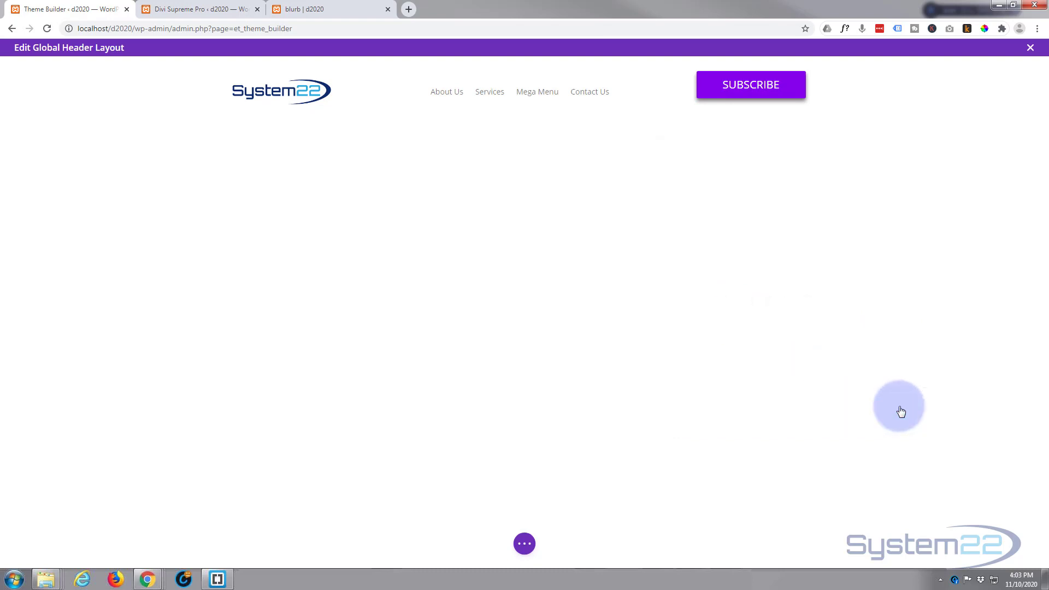
Give the header section a 1px border on its bottom edge only
{"action": "mouse_move", "coordinate": [270, 94]}
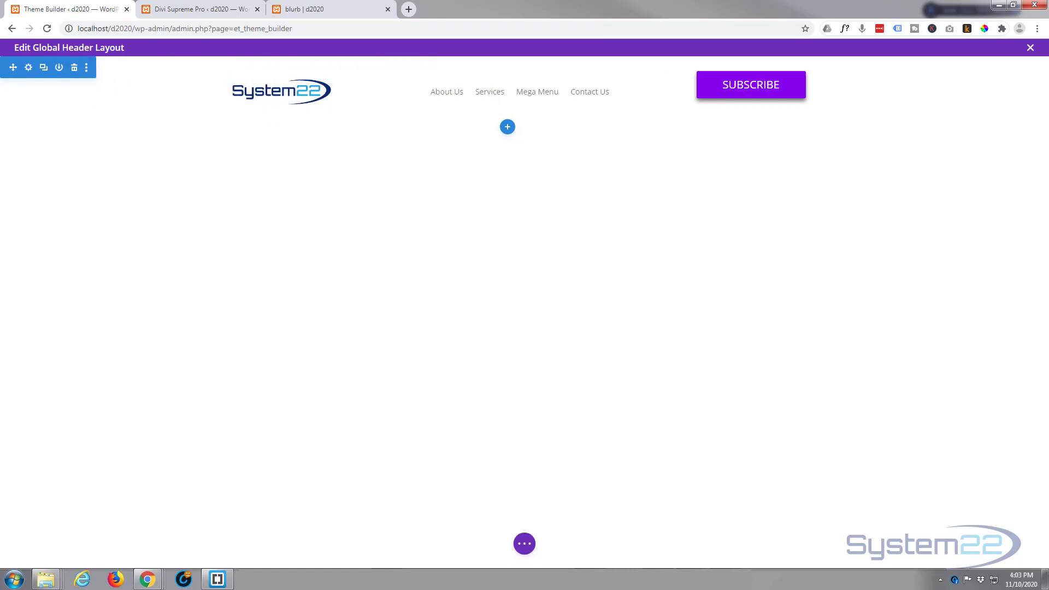
{"action": "left_click", "coordinate": [29, 69]}
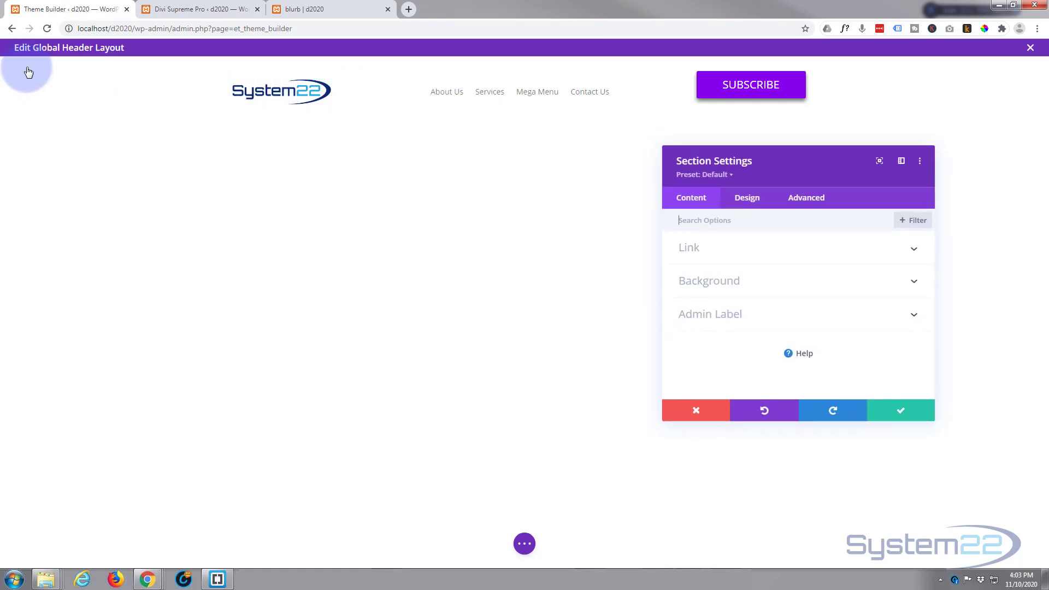
{"action": "left_click", "coordinate": [752, 200]}
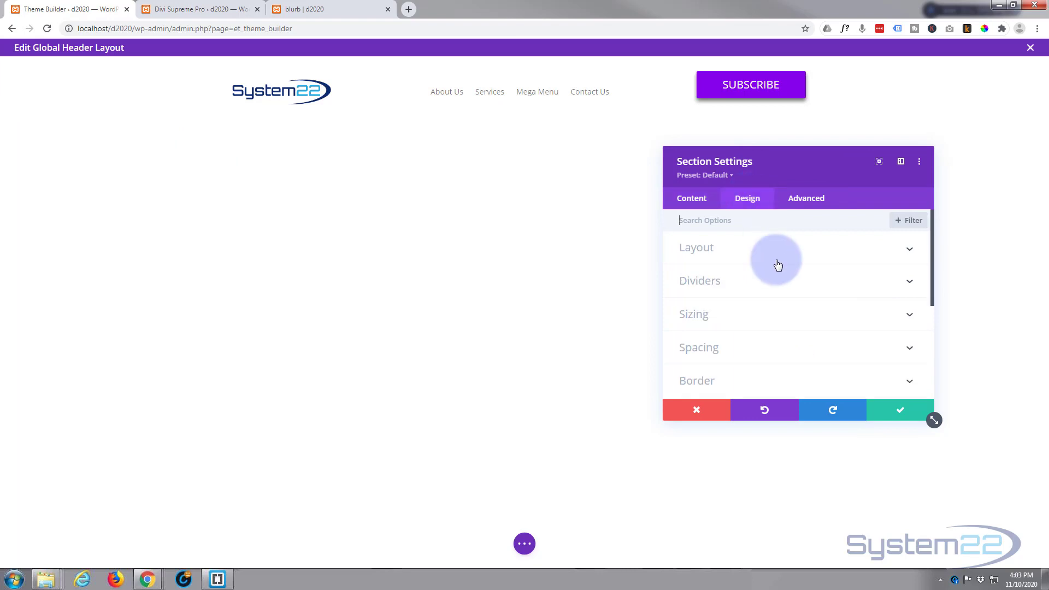
{"action": "scroll", "coordinate": [778, 263], "scroll_direction": "down", "scroll_amount": 2}
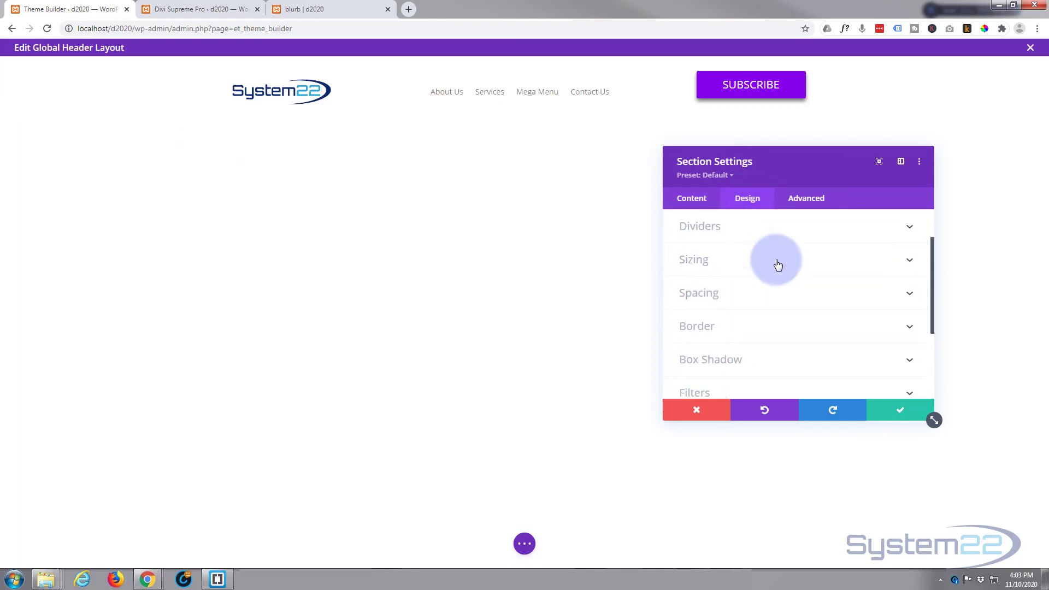
{"action": "scroll", "coordinate": [778, 264], "scroll_direction": "down", "scroll_amount": 3}
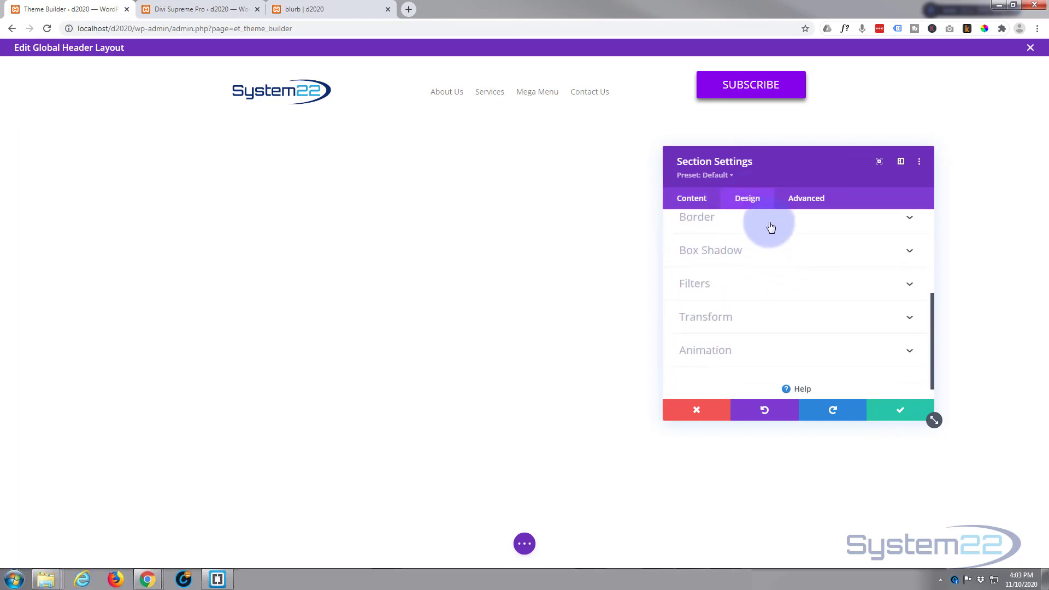
{"action": "left_click", "coordinate": [771, 225]}
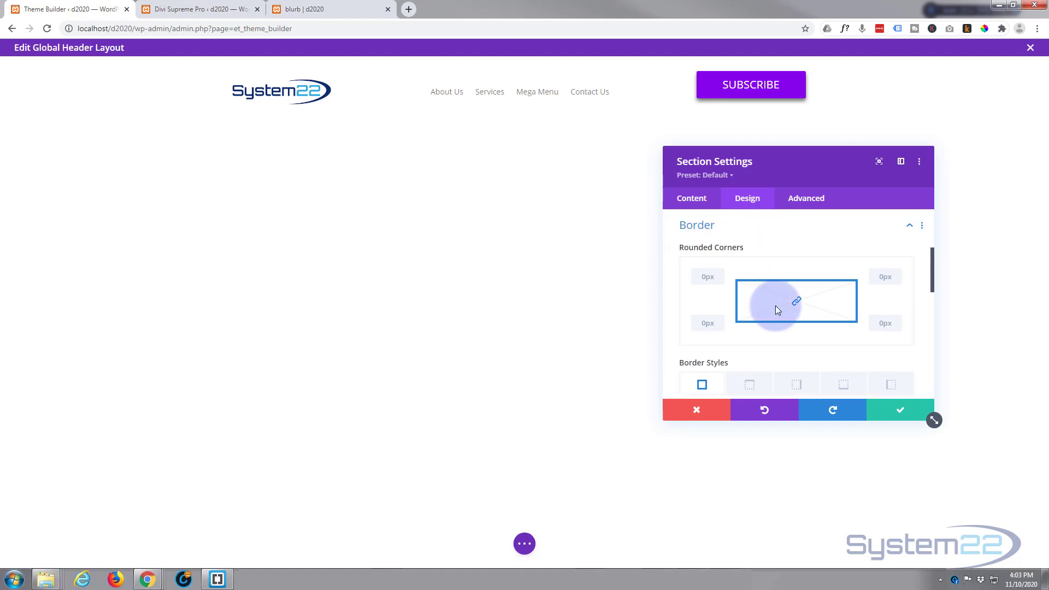
{"action": "scroll", "coordinate": [834, 334], "scroll_direction": "down", "scroll_amount": 1}
{"action": "left_click", "coordinate": [844, 331]}
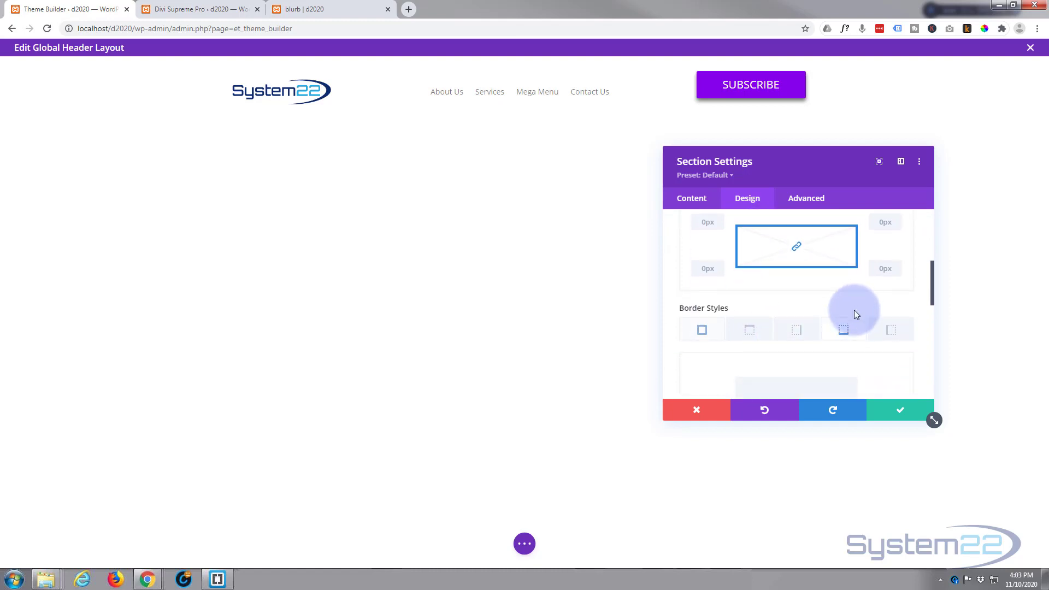
{"action": "scroll", "coordinate": [854, 310], "scroll_direction": "down", "scroll_amount": 2}
{"action": "left_click", "coordinate": [910, 364]}
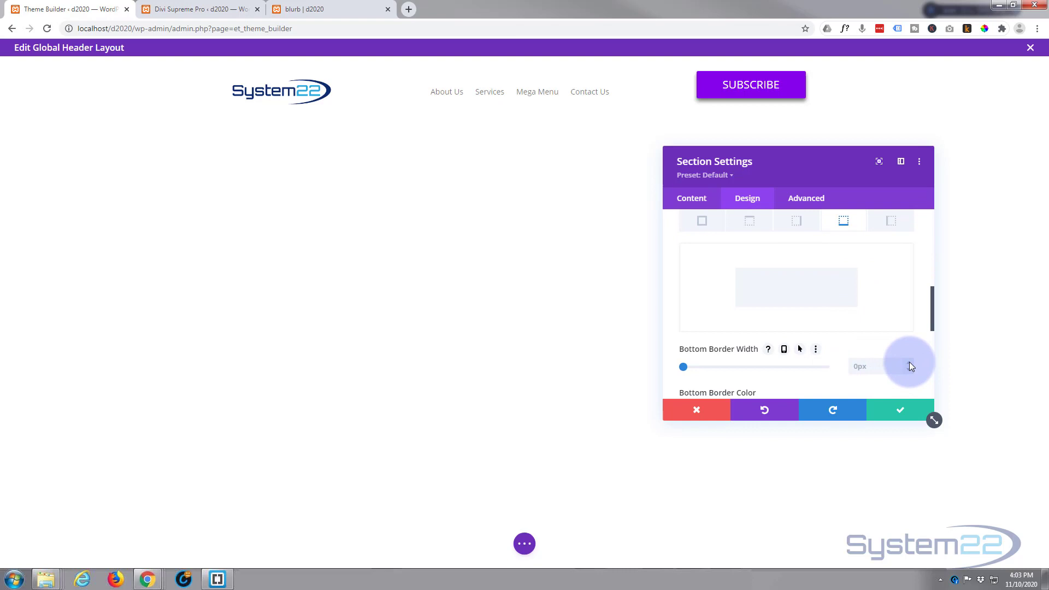
Make the border colour translucent grey, rgba(51,51,51,0.24), and save the section
{"action": "scroll", "coordinate": [792, 341], "scroll_direction": "down", "scroll_amount": 1}
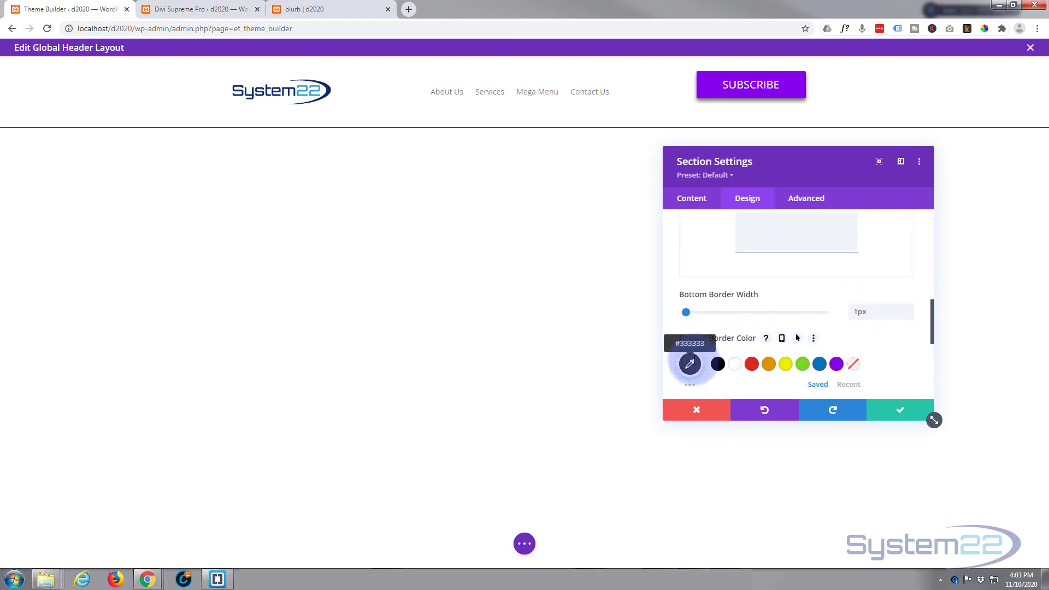
{"action": "left_click", "coordinate": [690, 364]}
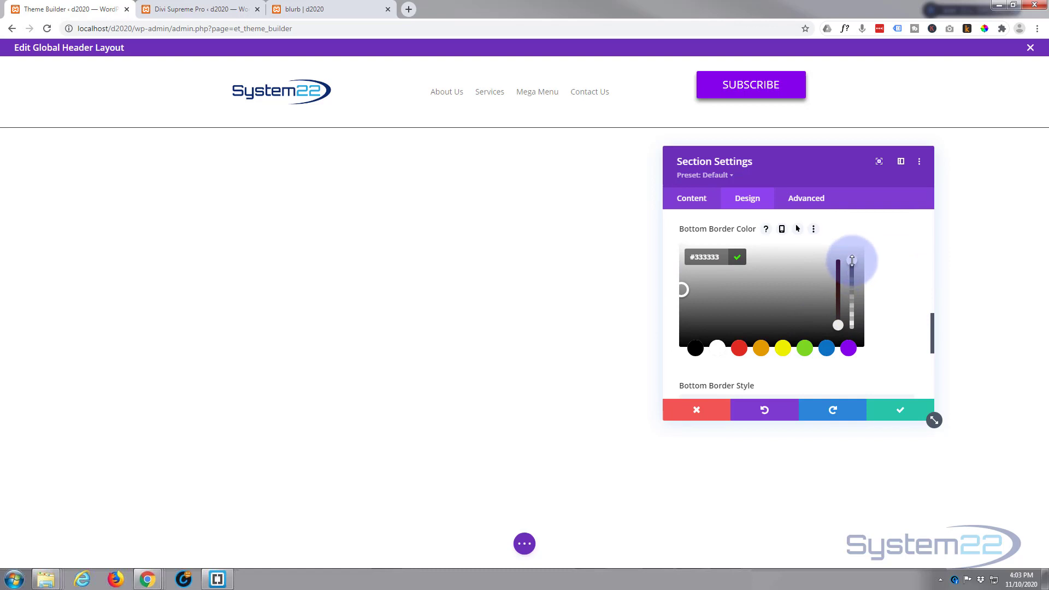
{"action": "left_click_drag", "start_coordinate": [849, 264], "coordinate": [856, 316]}
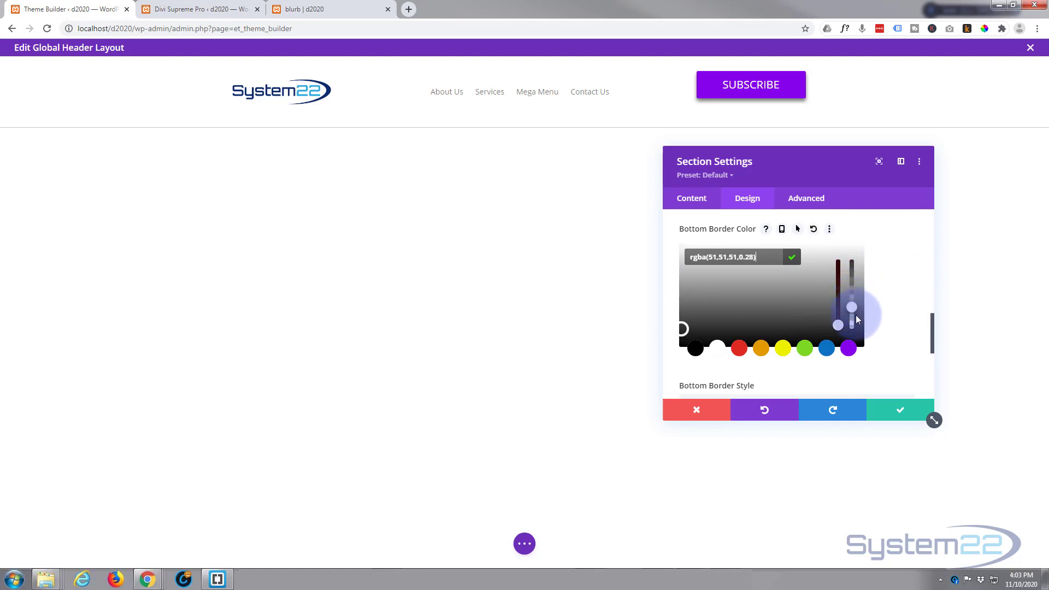
{"action": "left_click_drag", "start_coordinate": [857, 322], "coordinate": [851, 313]}
{"action": "left_click", "coordinate": [901, 416]}
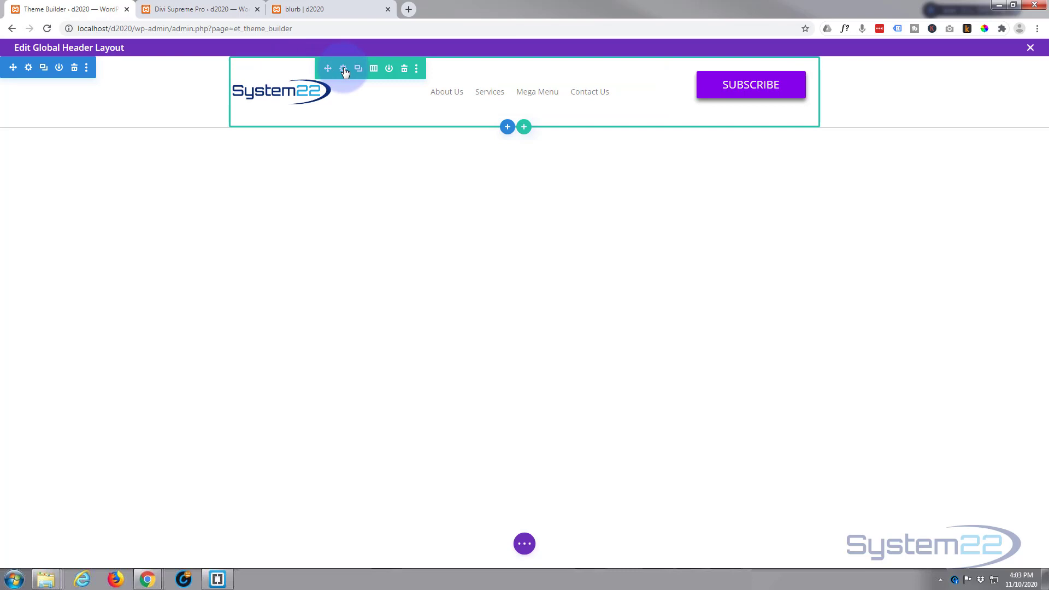
Set the header row's linked top and bottom padding to 10px
{"action": "left_click_drag", "start_coordinate": [328, 69], "coordinate": [412, 104]}
{"action": "left_click", "coordinate": [343, 69]}
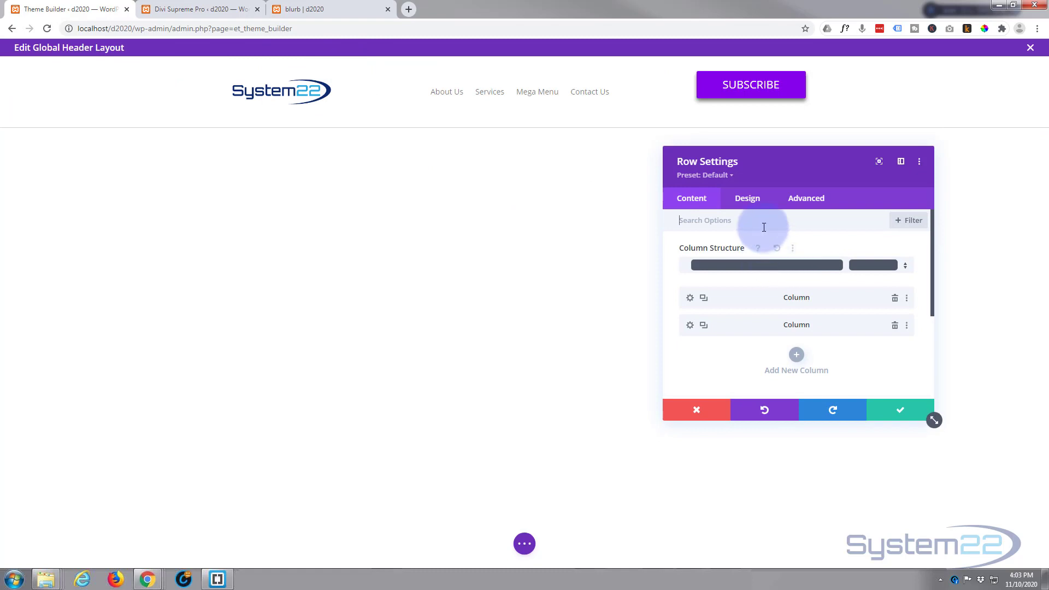
{"action": "left_click", "coordinate": [748, 203]}
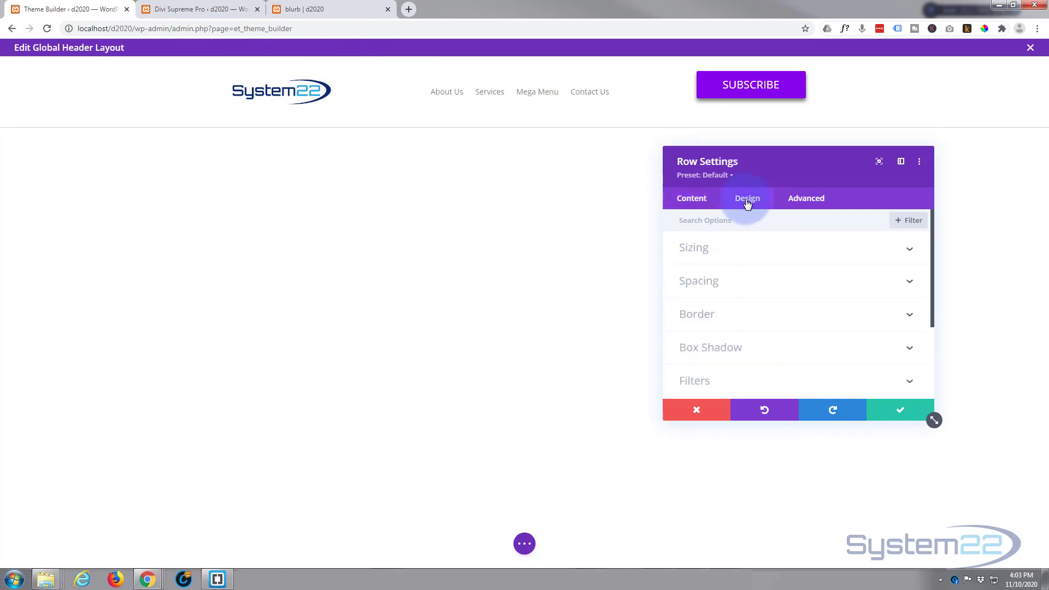
{"action": "left_click", "coordinate": [750, 281]}
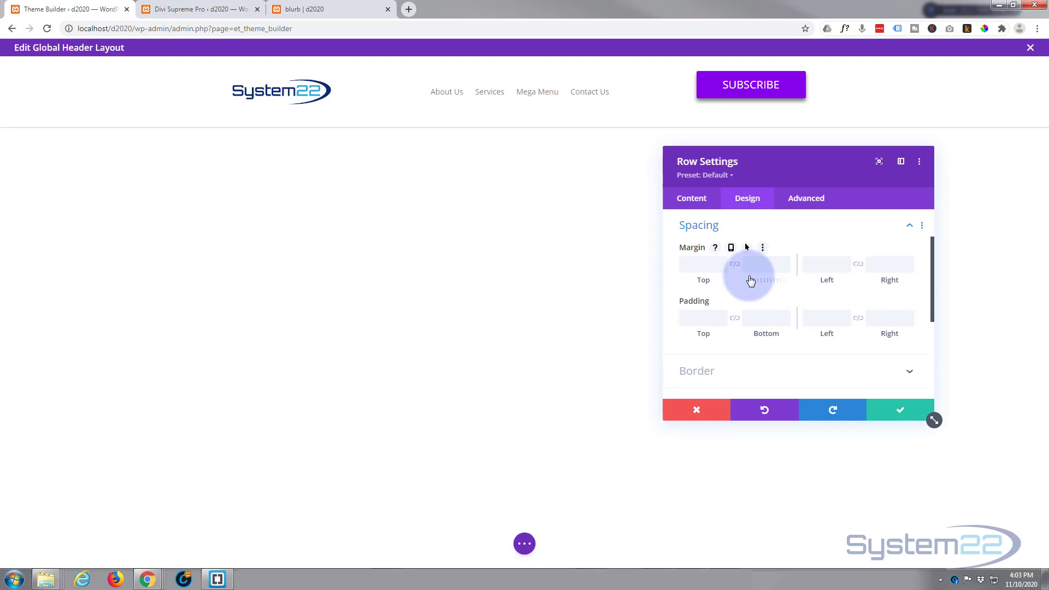
{"action": "left_click", "coordinate": [701, 315]}
{"action": "type", "text": "10"}
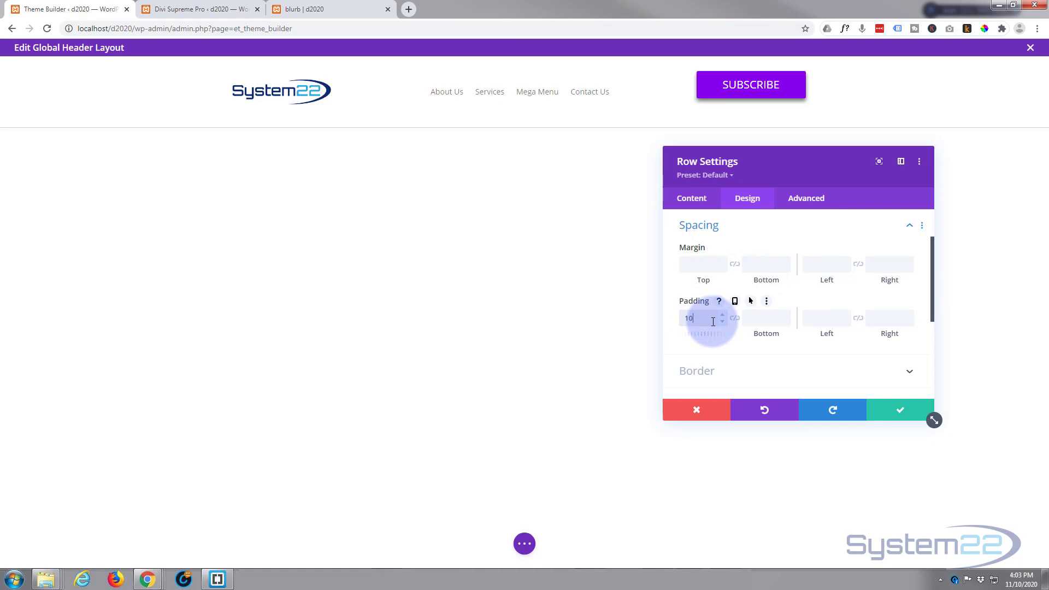
{"action": "left_click", "coordinate": [735, 321]}
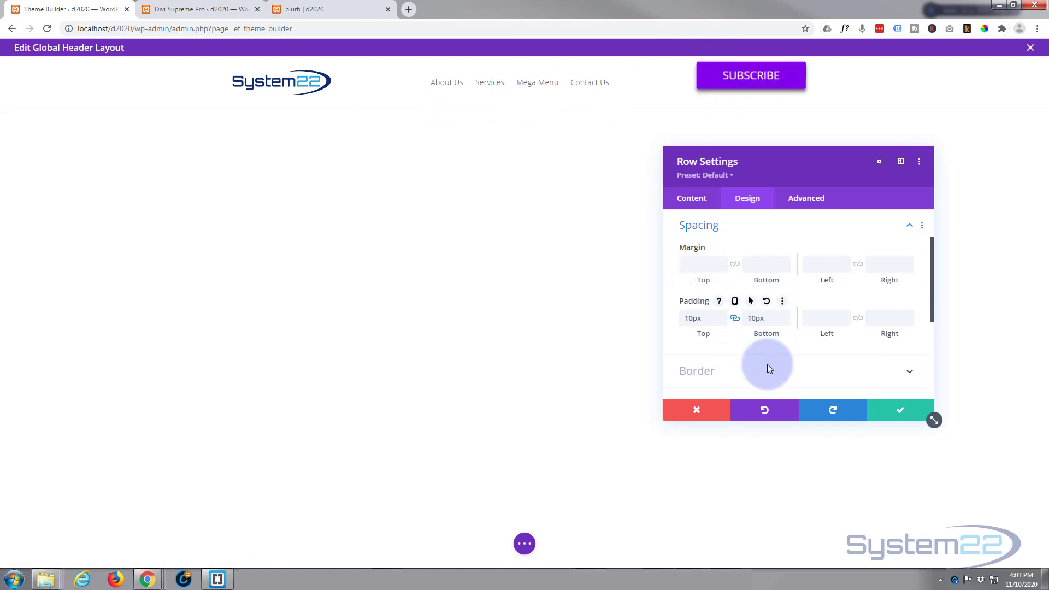
Save the row, then swap the Subscribe button's 10px top padding for a 10px top margin
{"action": "left_click", "coordinate": [899, 416]}
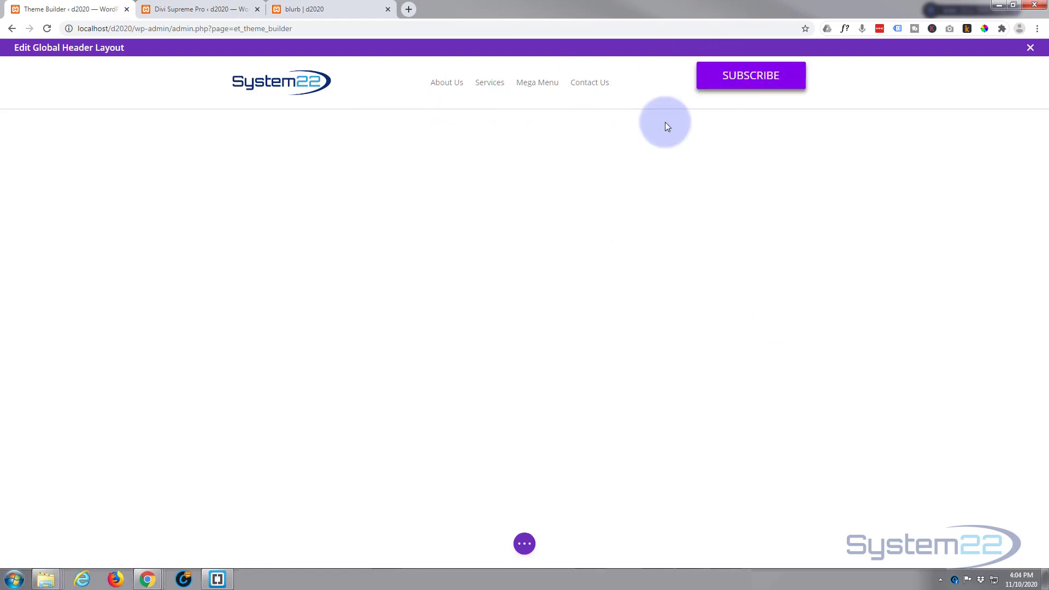
{"action": "left_click", "coordinate": [738, 69]}
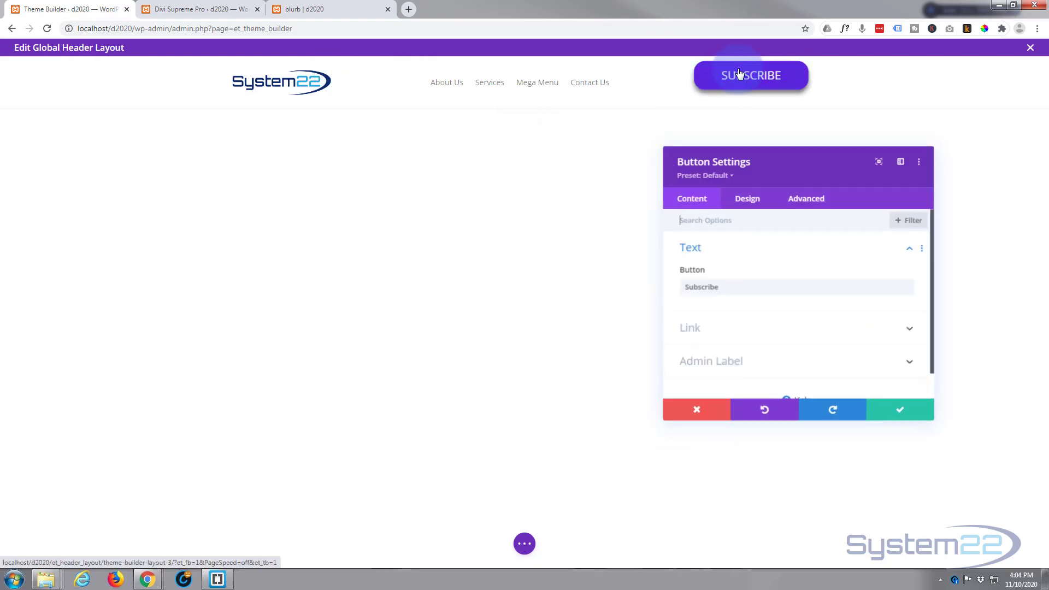
{"action": "left_click", "coordinate": [747, 199]}
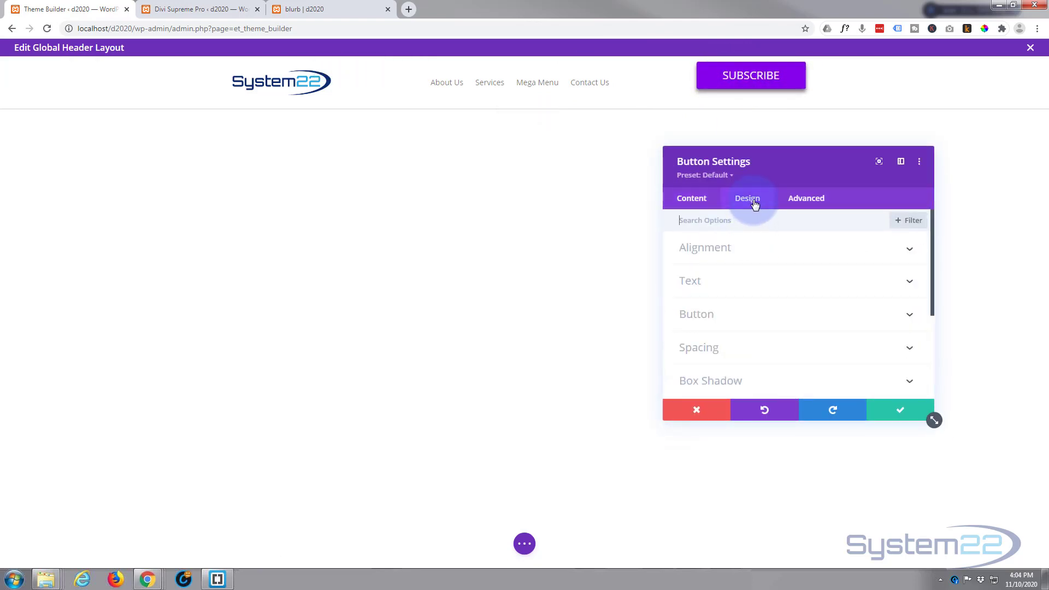
{"action": "left_click", "coordinate": [754, 347]}
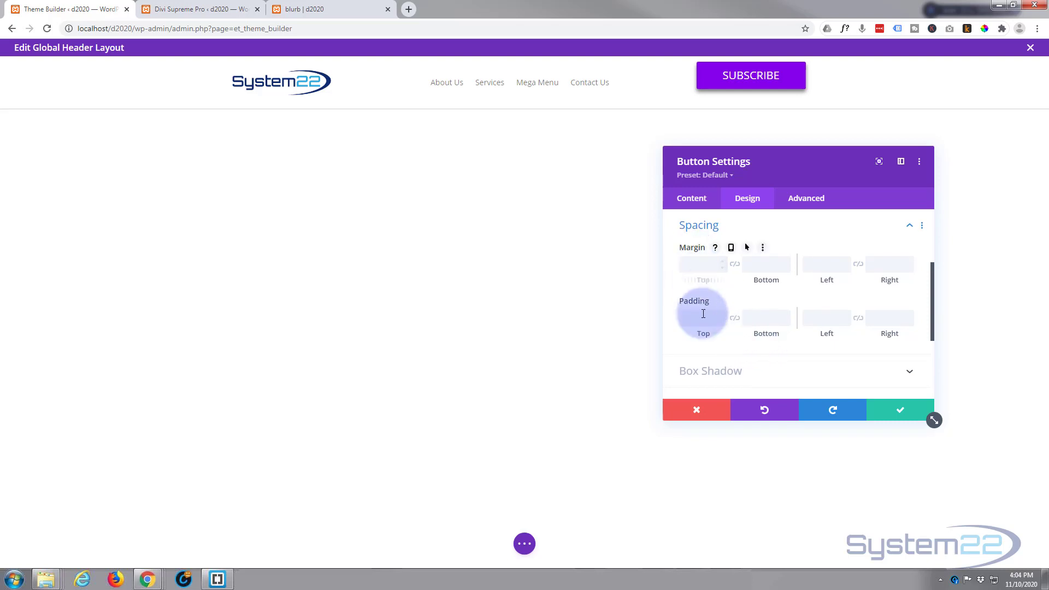
{"action": "left_click", "coordinate": [749, 312]}
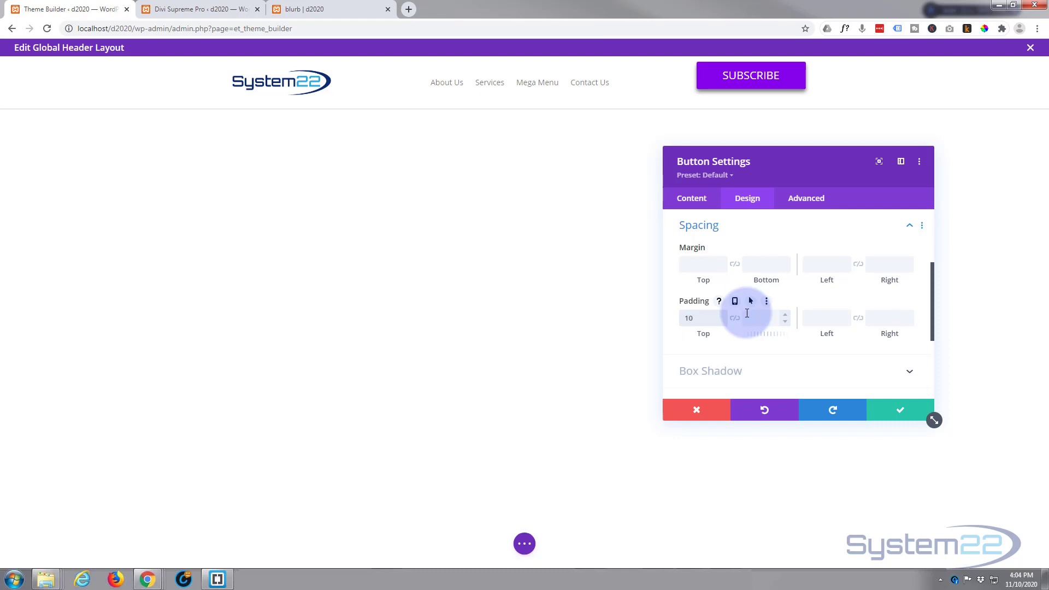
{"action": "left_click", "coordinate": [701, 324]}
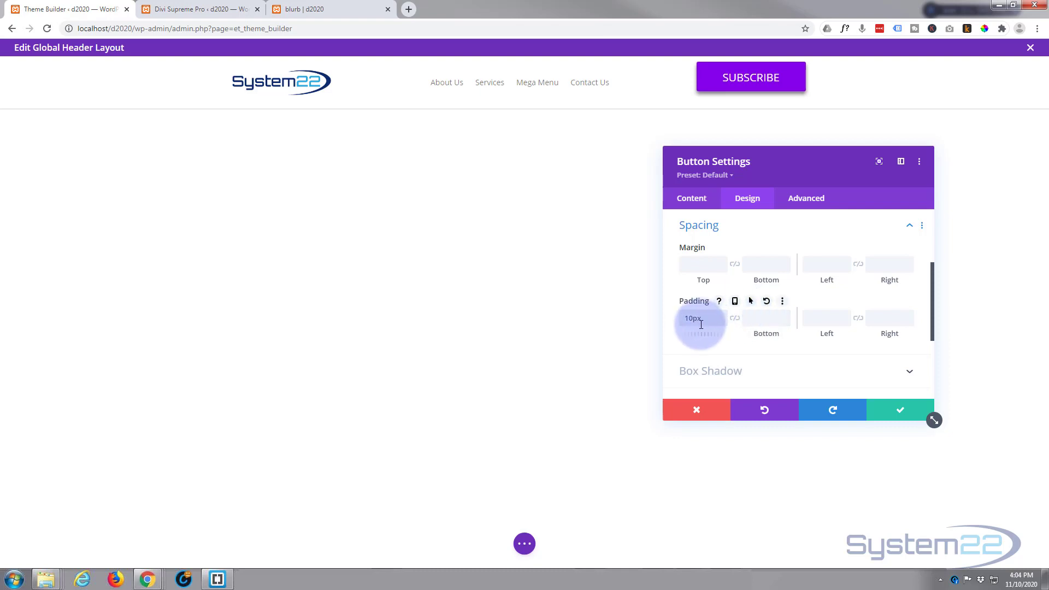
{"action": "left_click", "coordinate": [709, 318]}
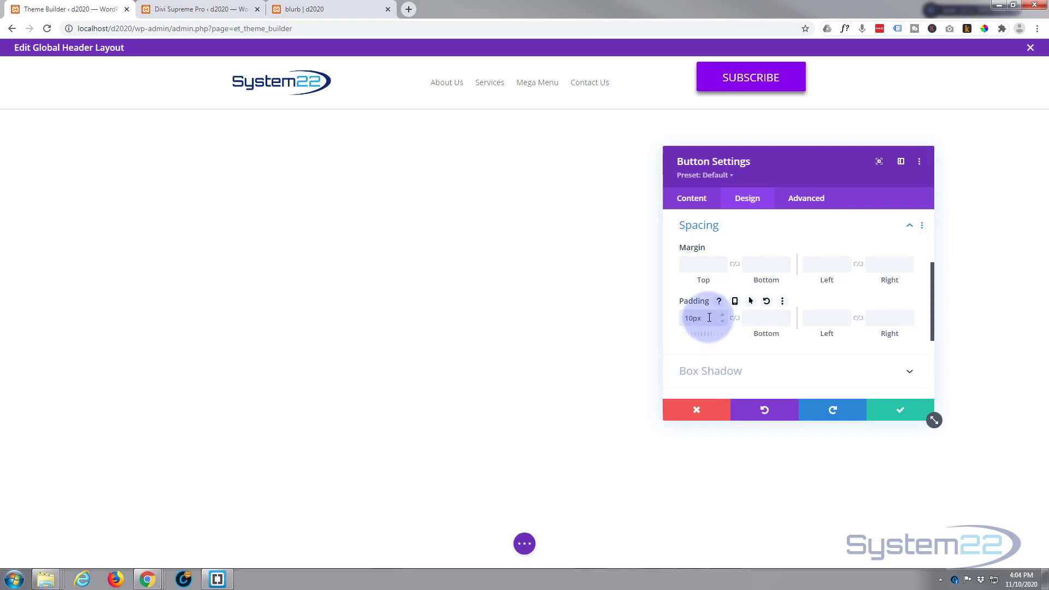
{"action": "left_click_drag", "start_coordinate": [710, 318], "coordinate": [677, 317]}
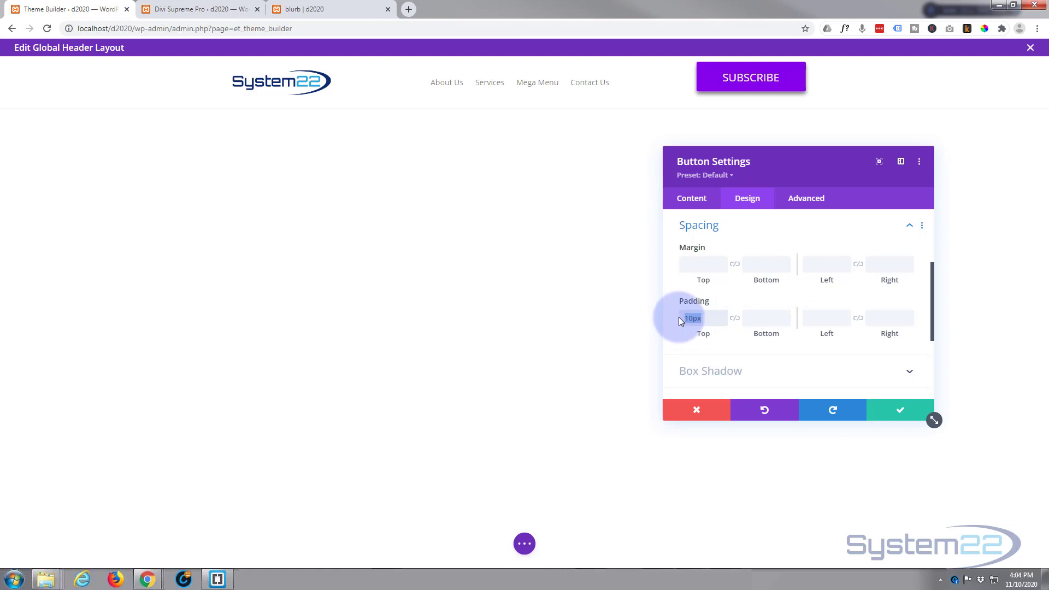
{"action": "key", "text": "BackSpace"}
{"action": "left_click", "coordinate": [689, 264]}
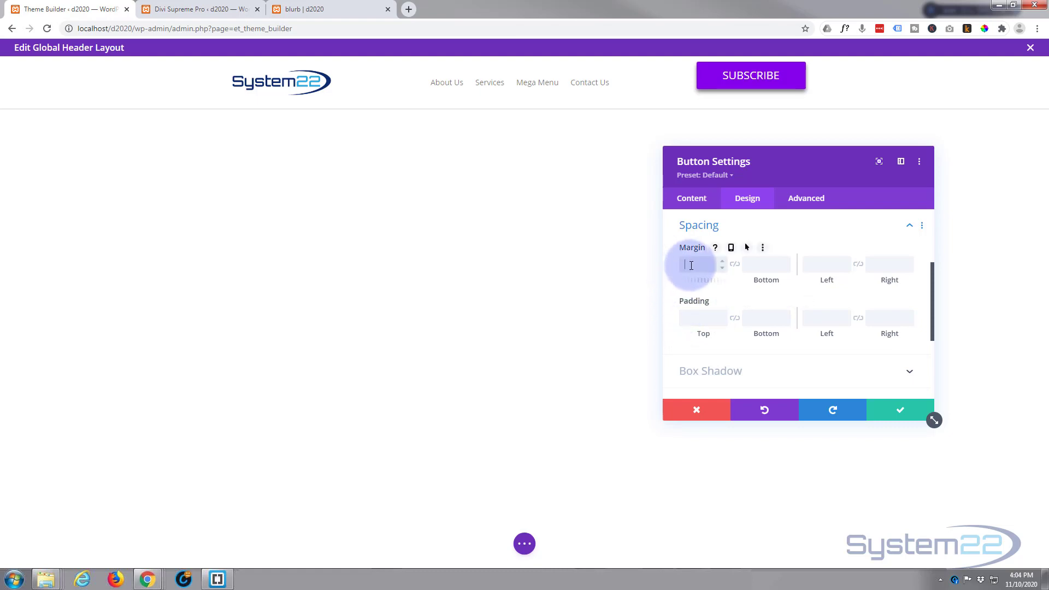
{"action": "type", "text": "10px"}
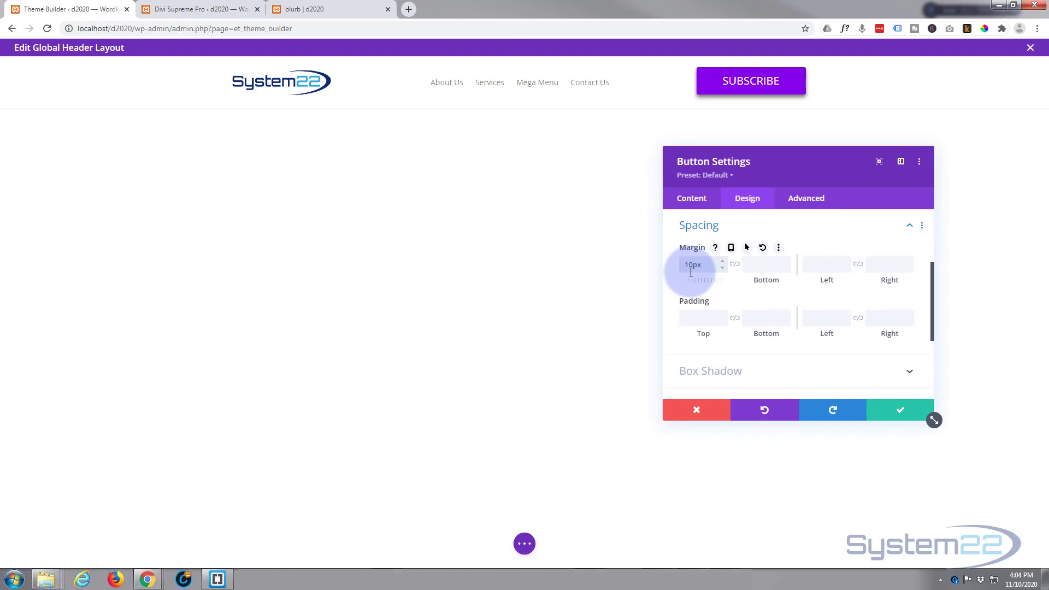
{"action": "left_click", "coordinate": [949, 348]}
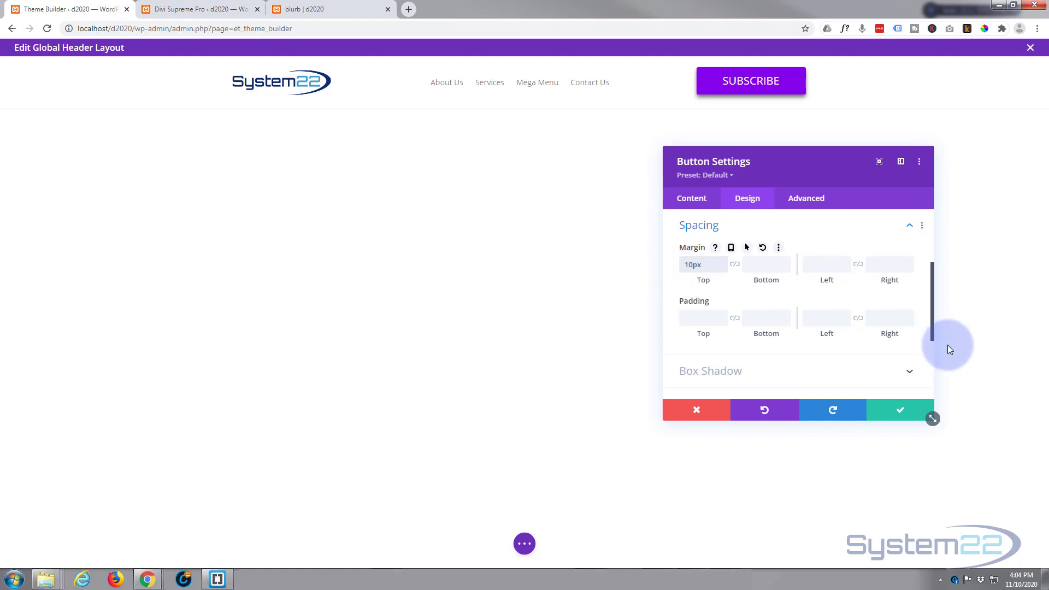
Save the button settings, switch to the blurb page and enable the Visual Builder
{"action": "left_click", "coordinate": [900, 411]}
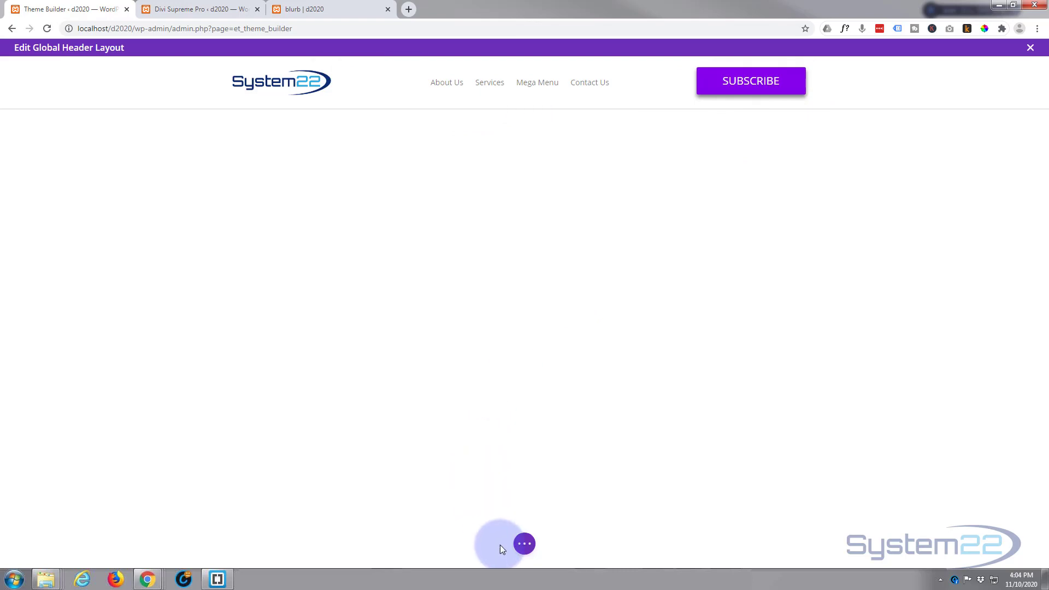
{"action": "left_click", "coordinate": [520, 542]}
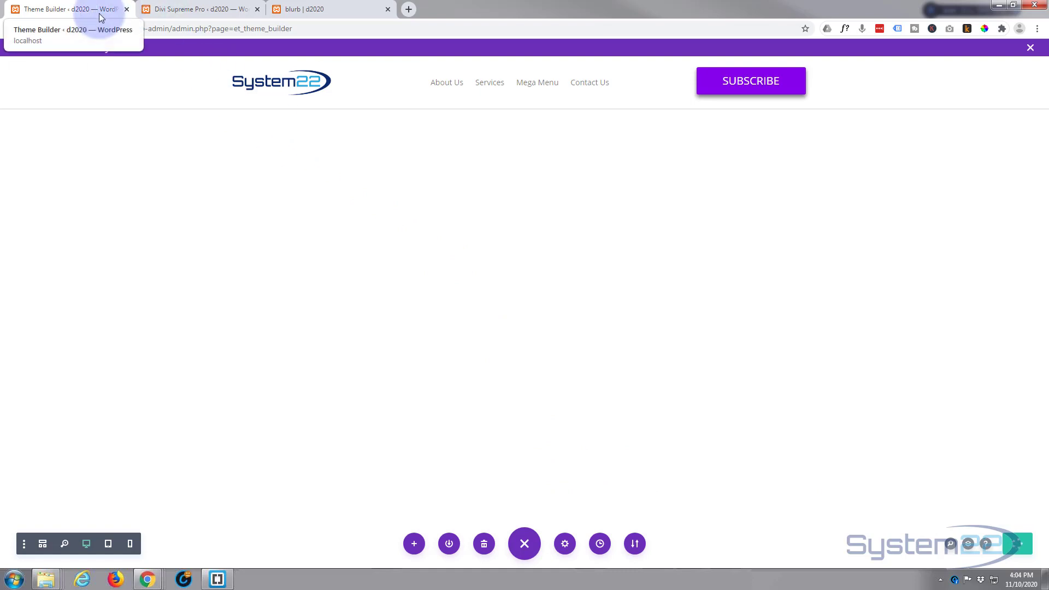
{"action": "left_click", "coordinate": [310, 10]}
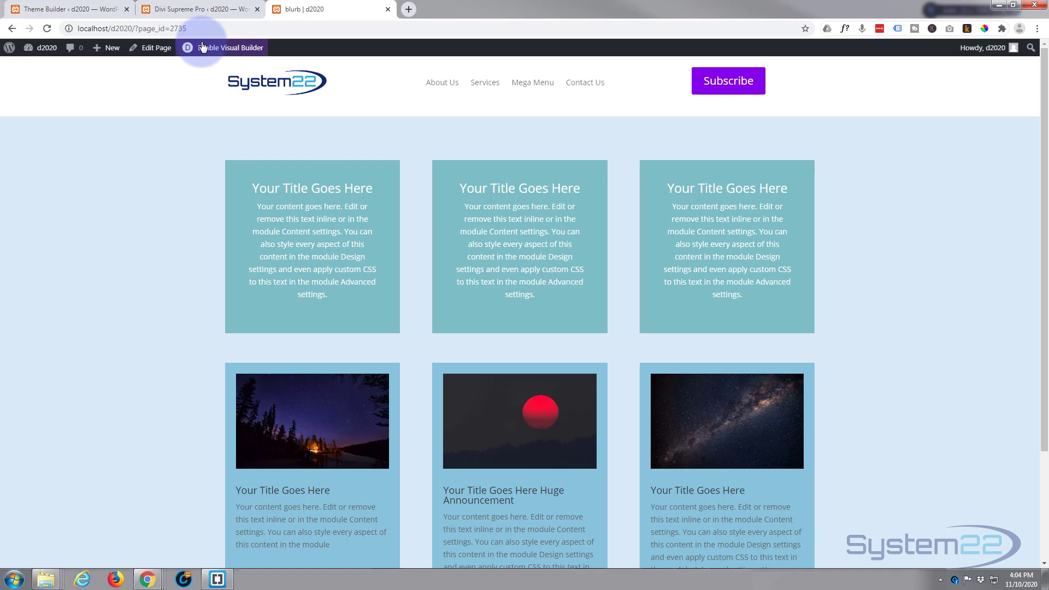
{"action": "left_click", "coordinate": [233, 53]}
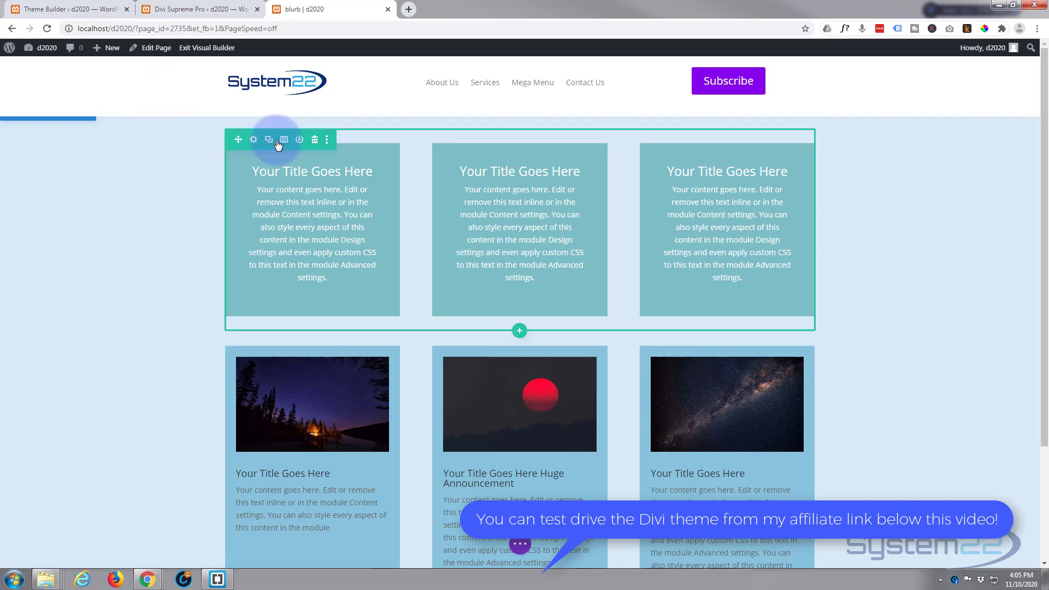
Insert an Email Optin module below the first blurb
{"action": "left_click", "coordinate": [313, 298]}
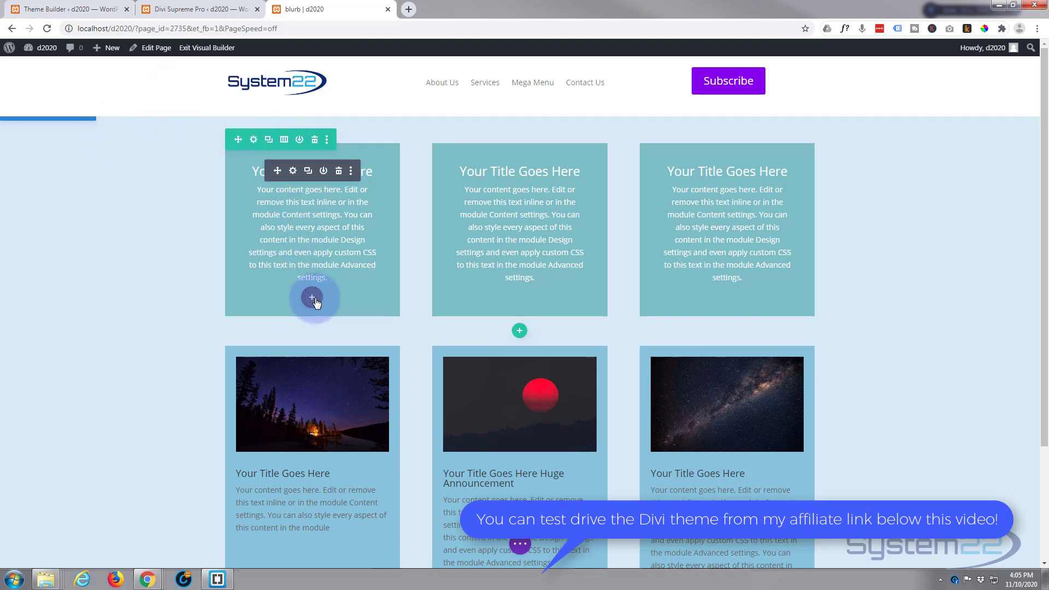
{"action": "left_click", "coordinate": [282, 354]}
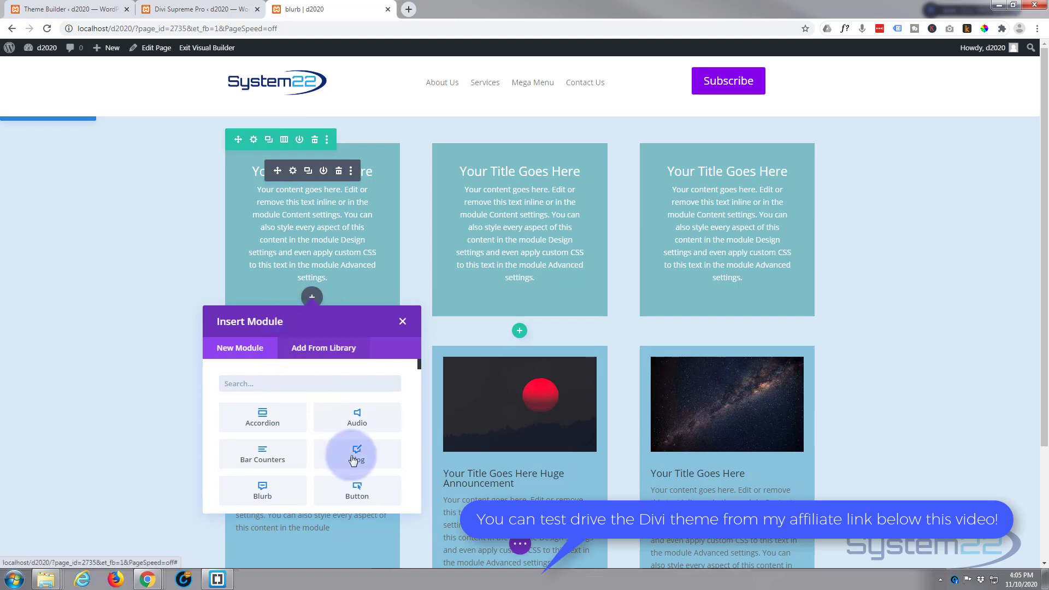
{"action": "scroll", "coordinate": [347, 445], "scroll_direction": "down", "scroll_amount": 3}
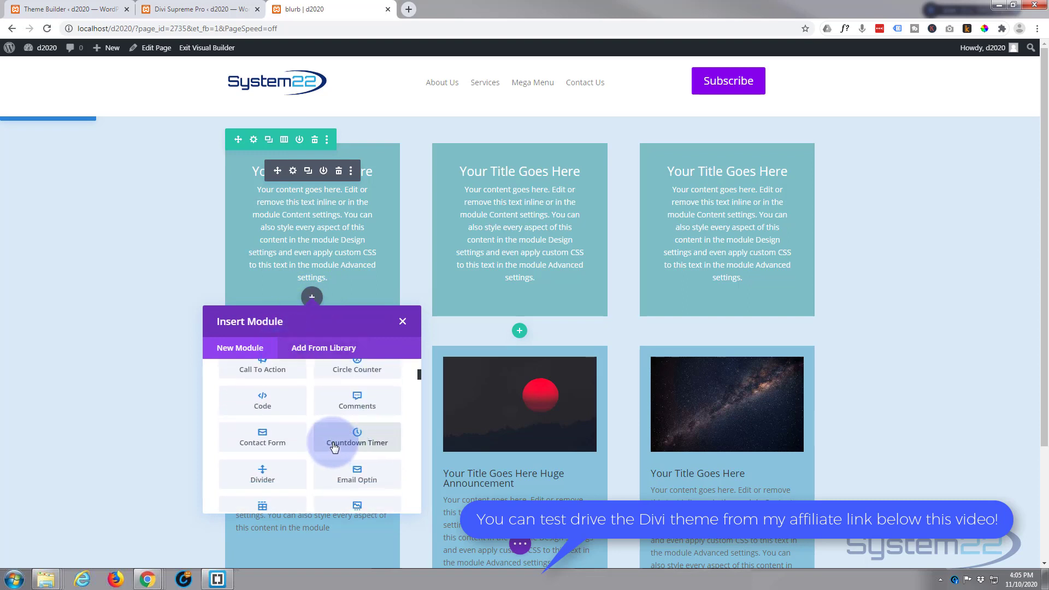
{"action": "scroll", "coordinate": [333, 442], "scroll_direction": "down", "scroll_amount": 1}
{"action": "left_click", "coordinate": [359, 424]}
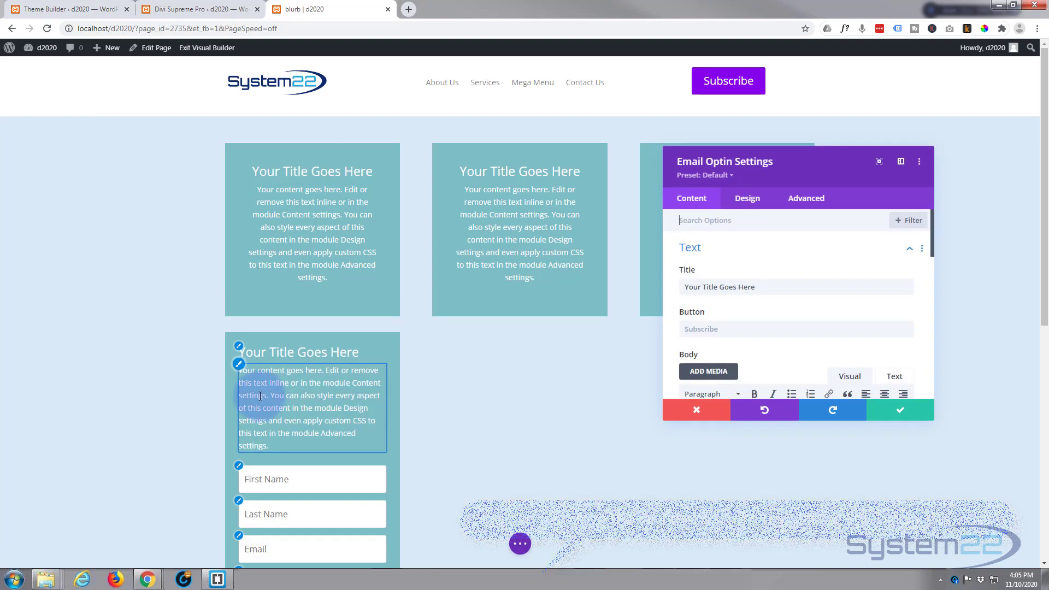
Give the optin module a purple #8300e9 background under Content > Background
{"action": "scroll", "coordinate": [744, 267], "scroll_direction": "down", "scroll_amount": 1}
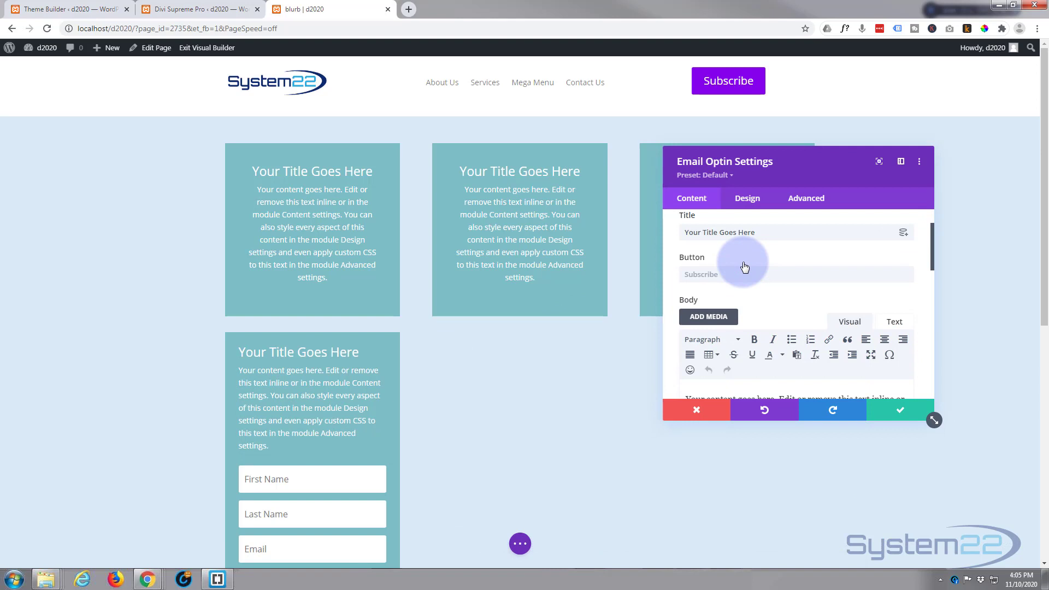
{"action": "scroll", "coordinate": [745, 266], "scroll_direction": "down", "scroll_amount": 1}
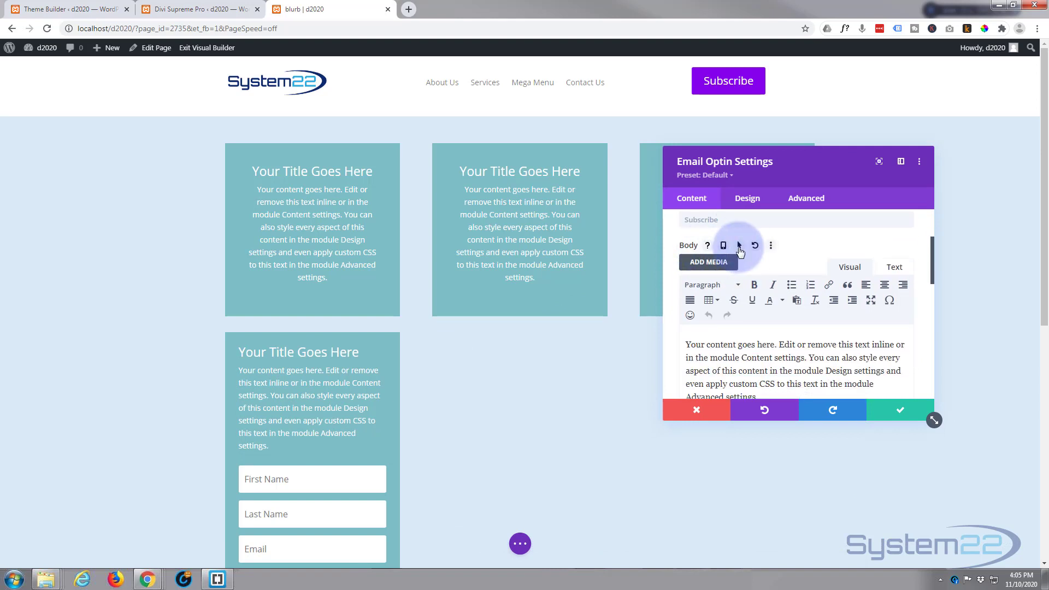
{"action": "scroll", "coordinate": [739, 250], "scroll_direction": "down", "scroll_amount": 3}
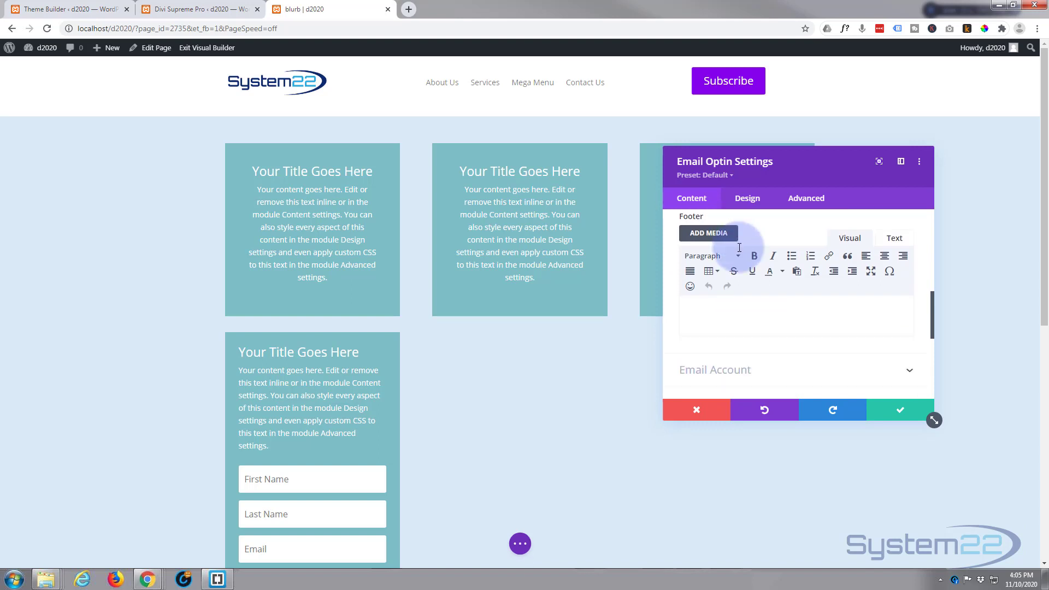
{"action": "left_click", "coordinate": [750, 200]}
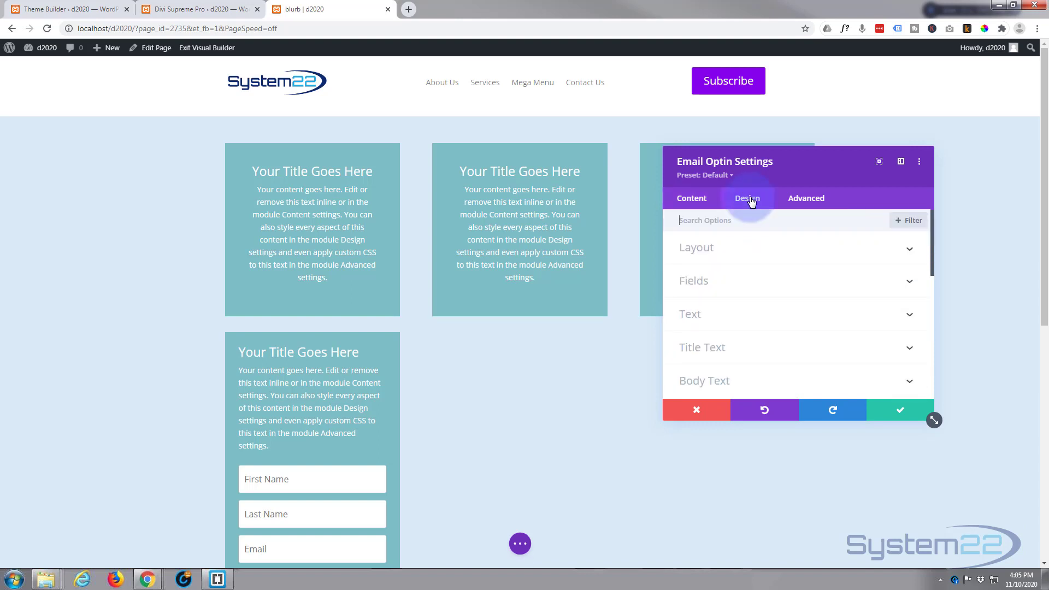
{"action": "left_click", "coordinate": [692, 199]}
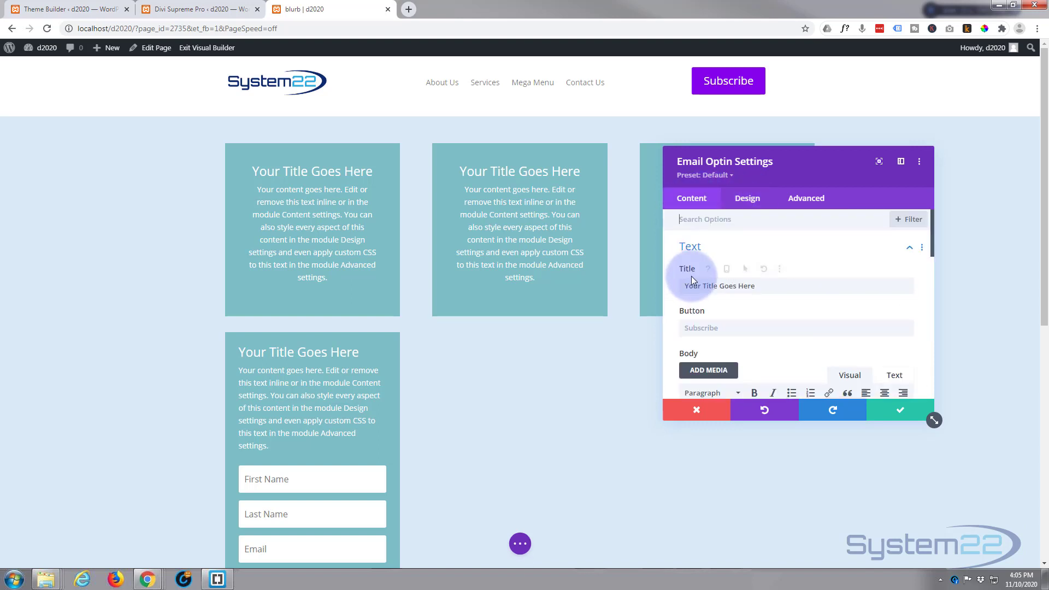
{"action": "scroll", "coordinate": [691, 277], "scroll_direction": "down", "scroll_amount": 2}
{"action": "scroll", "coordinate": [695, 280], "scroll_direction": "down", "scroll_amount": 5}
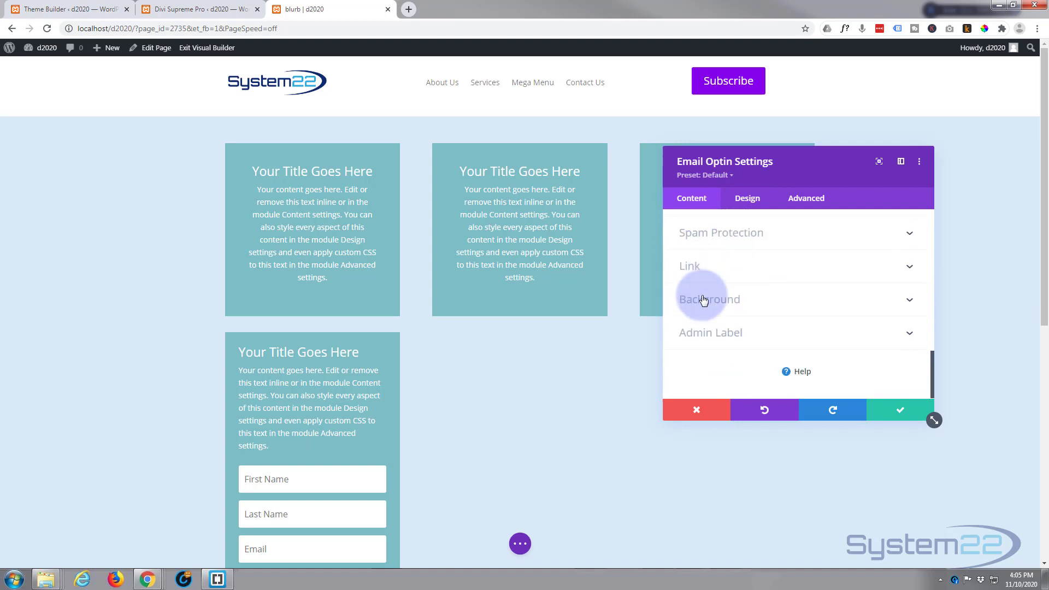
{"action": "left_click", "coordinate": [735, 297]}
{"action": "scroll", "coordinate": [765, 372], "scroll_direction": "down", "scroll_amount": 2}
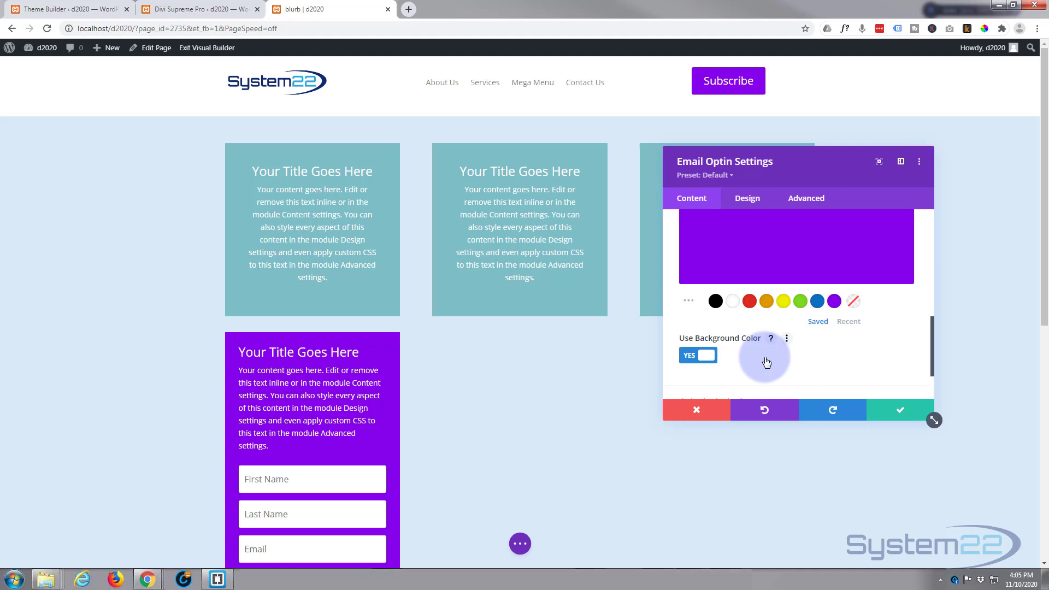
{"action": "scroll", "coordinate": [762, 358], "scroll_direction": "up", "scroll_amount": 5}
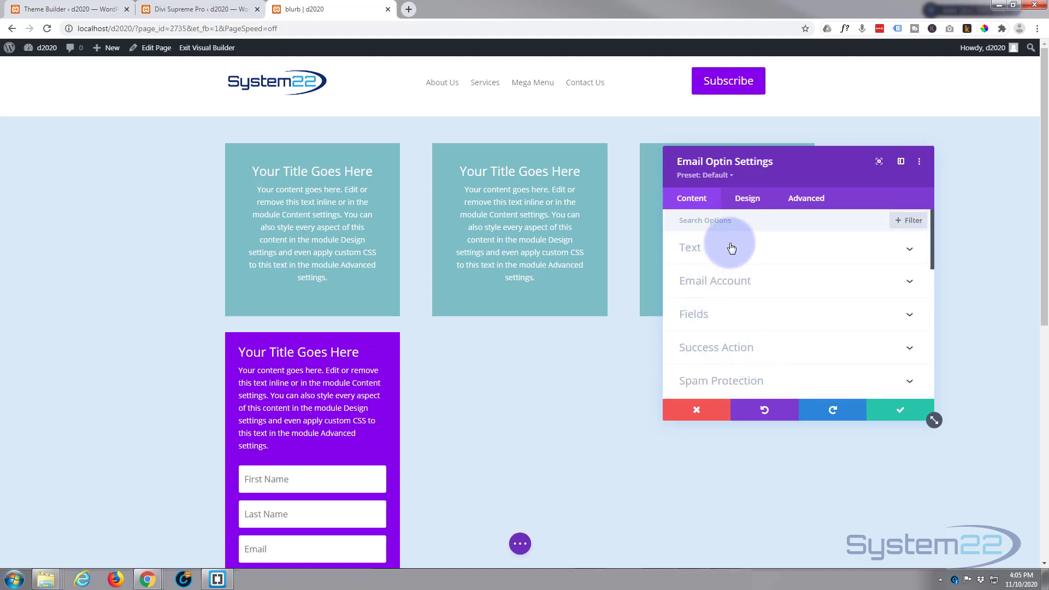
Keep MailChimp as the email provider and choose the Best Web Development Courses Newsletter list
{"action": "left_click", "coordinate": [813, 284]}
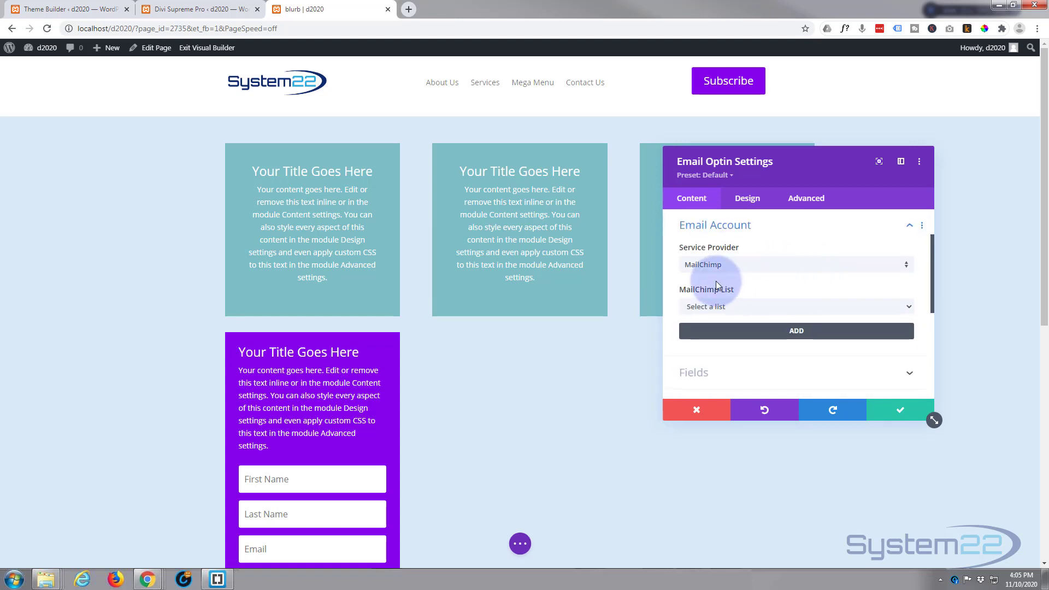
{"action": "left_click", "coordinate": [753, 265]}
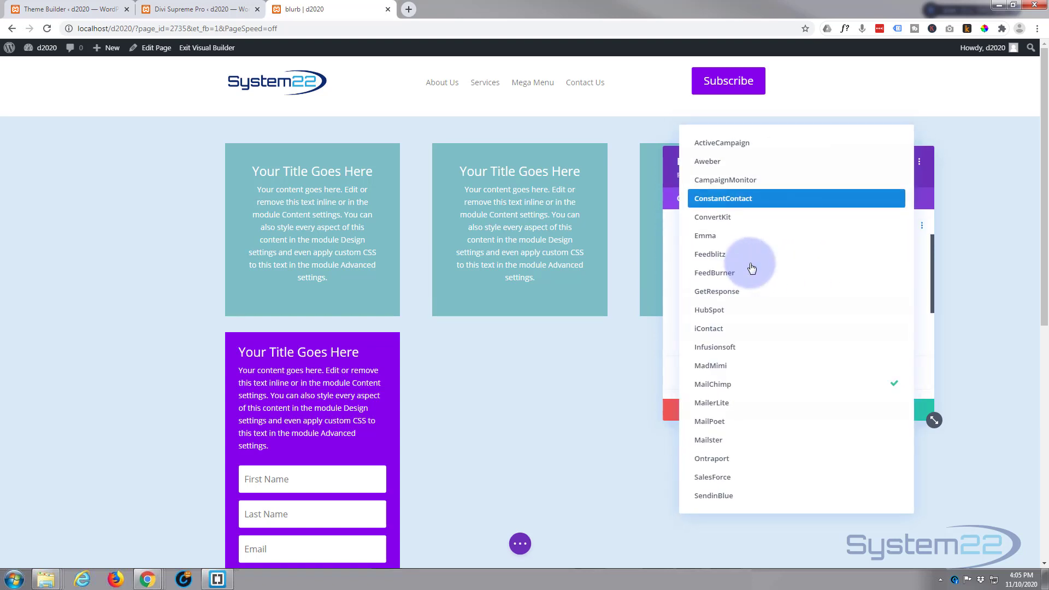
{"action": "left_click", "coordinate": [921, 201]}
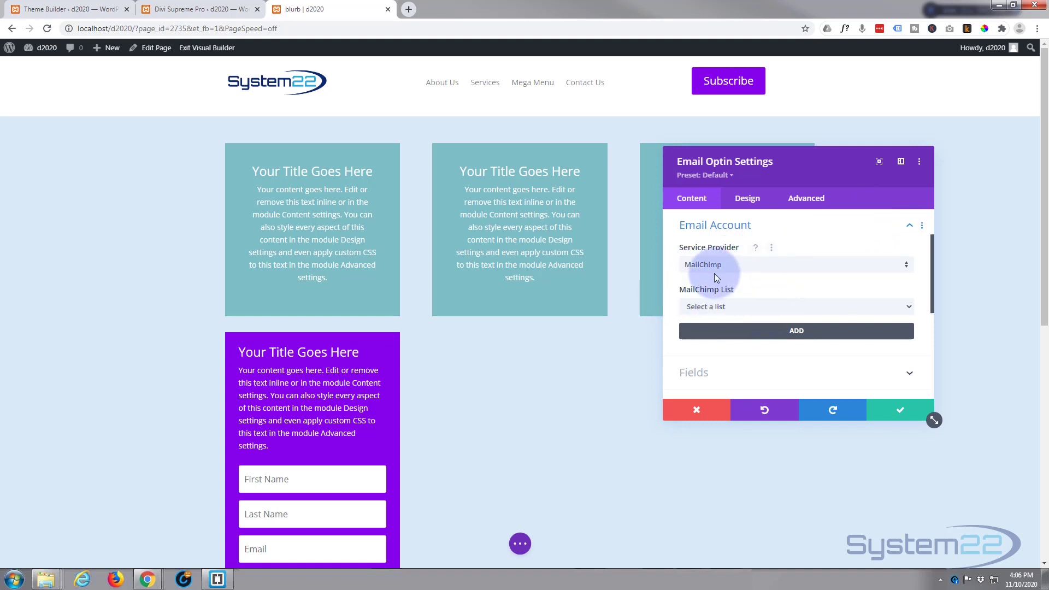
{"action": "left_click", "coordinate": [759, 305]}
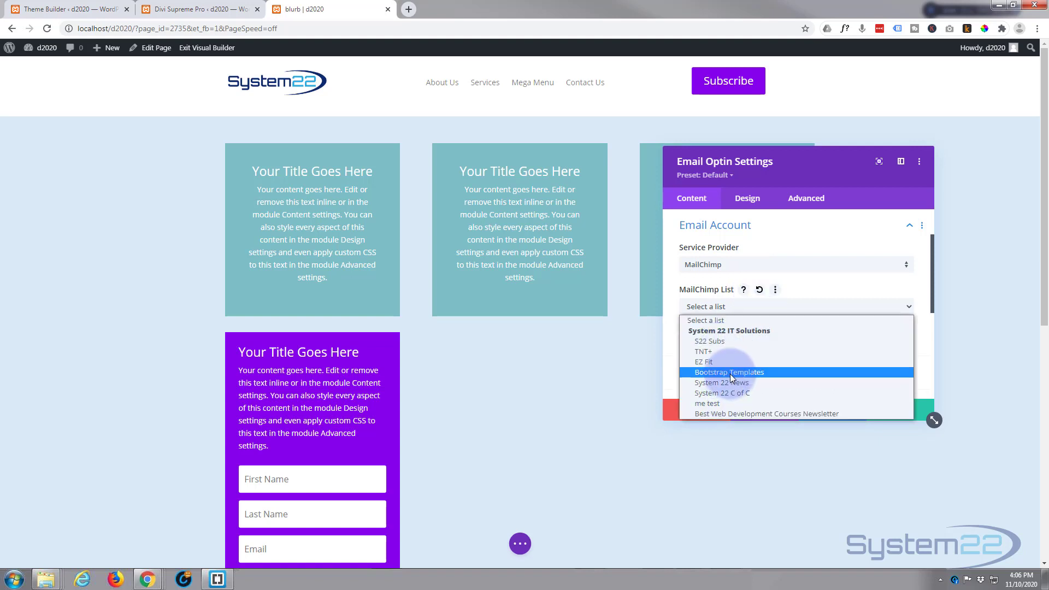
{"action": "left_click", "coordinate": [733, 414]}
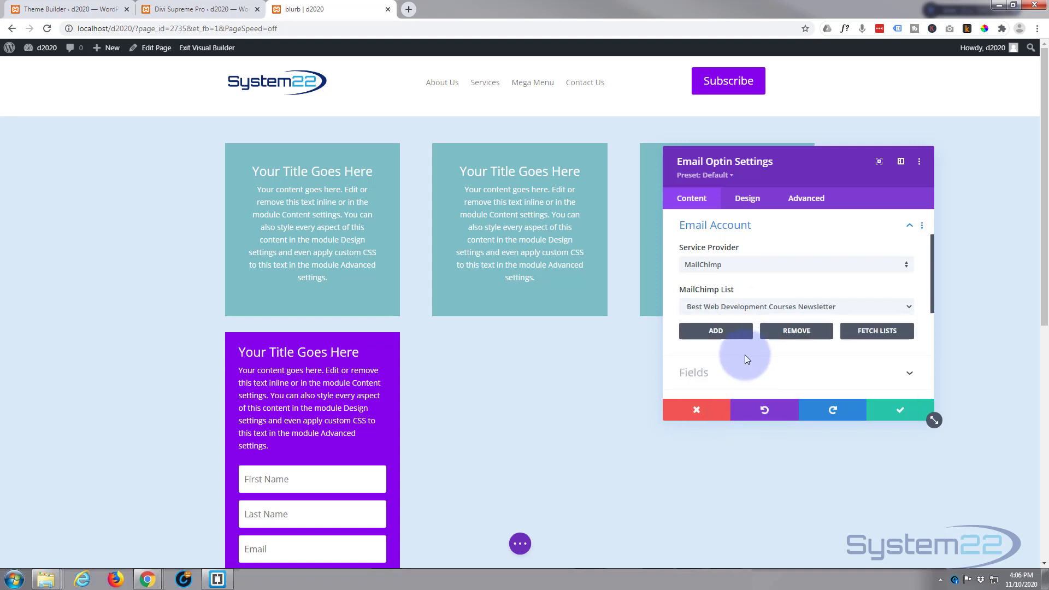
{"action": "scroll", "coordinate": [747, 359], "scroll_direction": "down", "scroll_amount": 2}
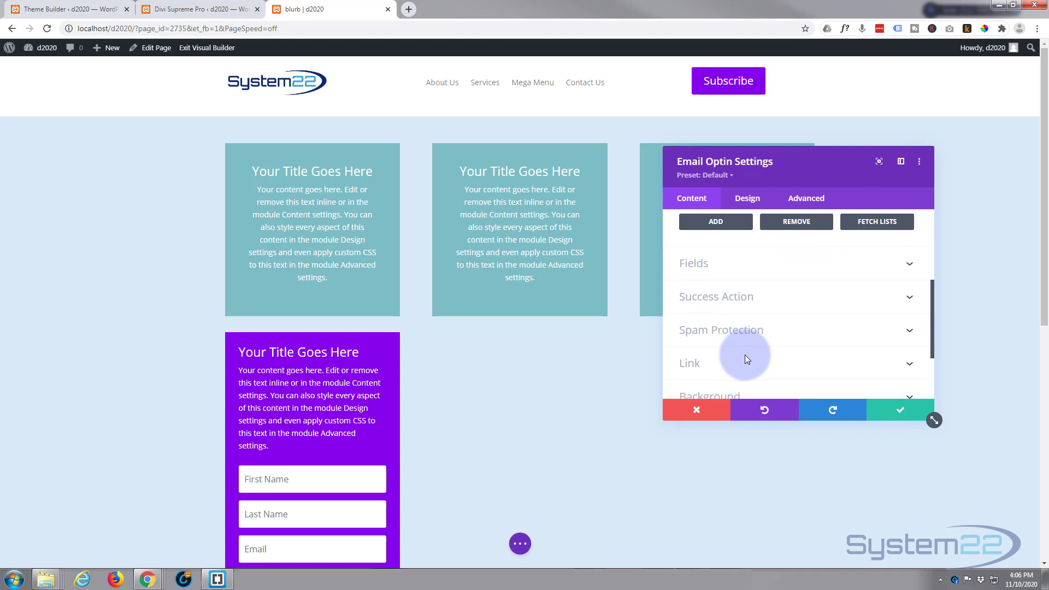
{"action": "scroll", "coordinate": [746, 360], "scroll_direction": "down", "scroll_amount": 1}
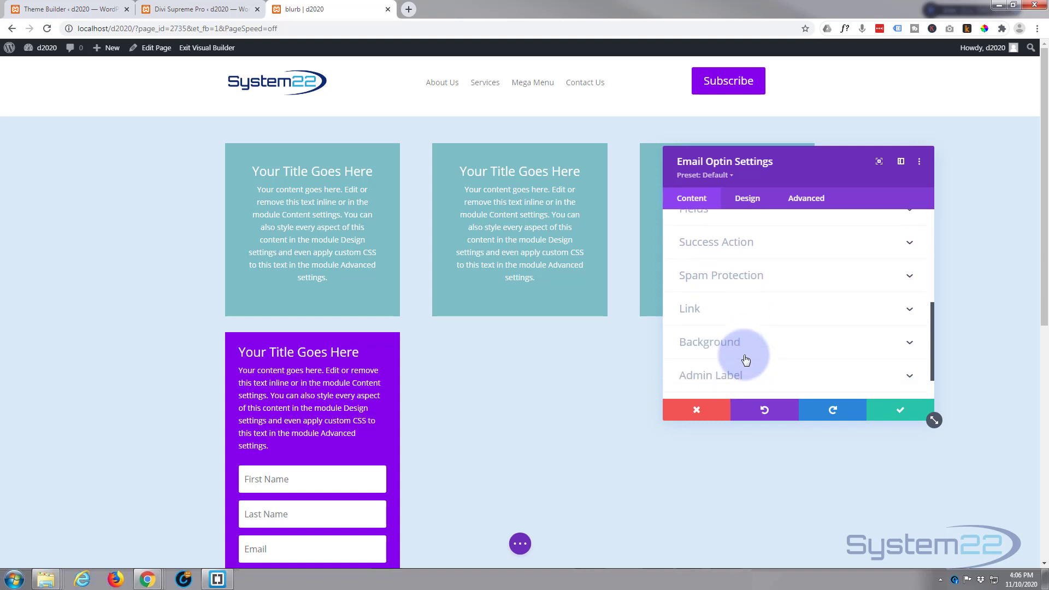
{"action": "scroll", "coordinate": [746, 360], "scroll_direction": "up", "scroll_amount": 1}
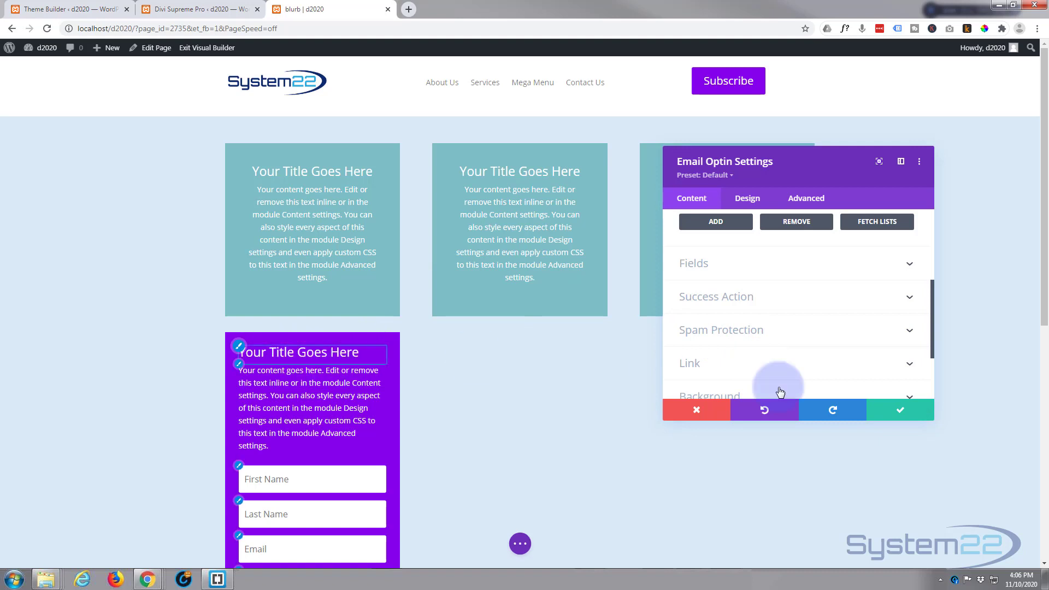
Apply the Email Optin module settings
{"action": "left_click", "coordinate": [901, 412]}
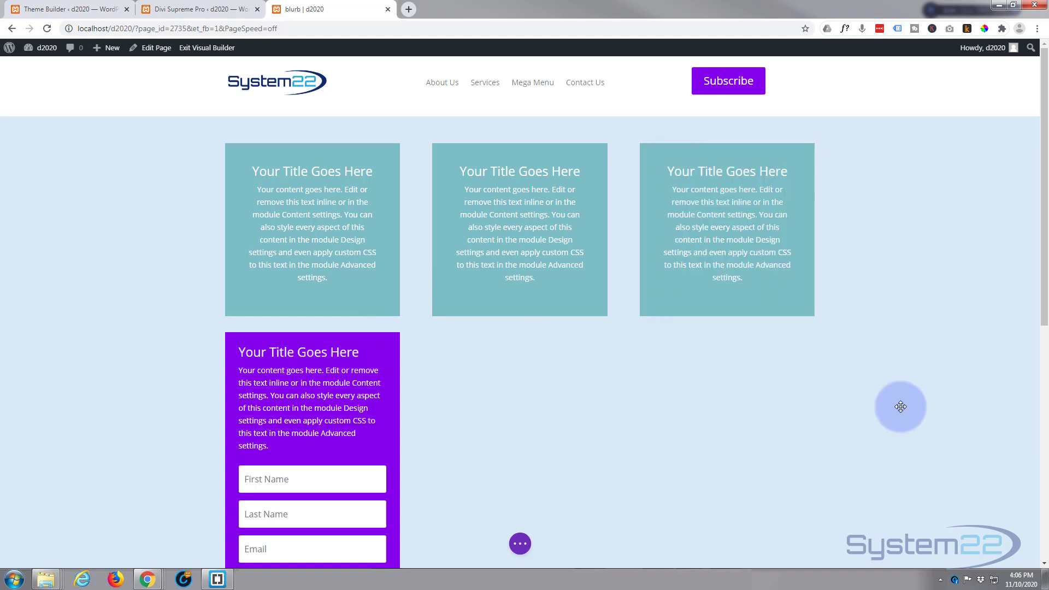
{"action": "scroll", "coordinate": [521, 338], "scroll_direction": "down", "scroll_amount": 1}
{"action": "scroll", "coordinate": [521, 338], "scroll_direction": "down", "scroll_amount": 2}
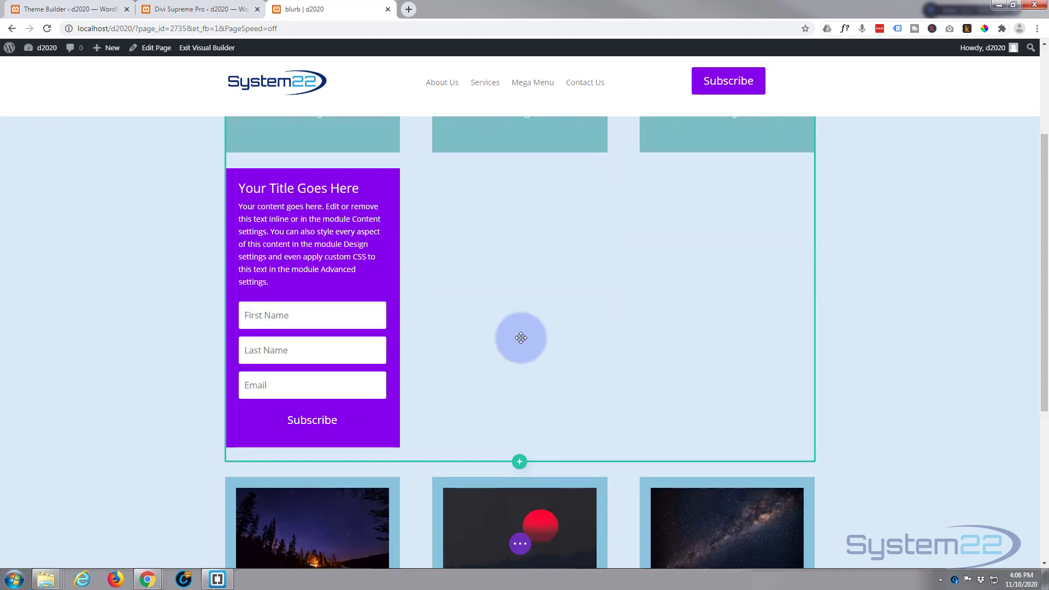
{"action": "scroll", "coordinate": [520, 337], "scroll_direction": "up", "scroll_amount": 2}
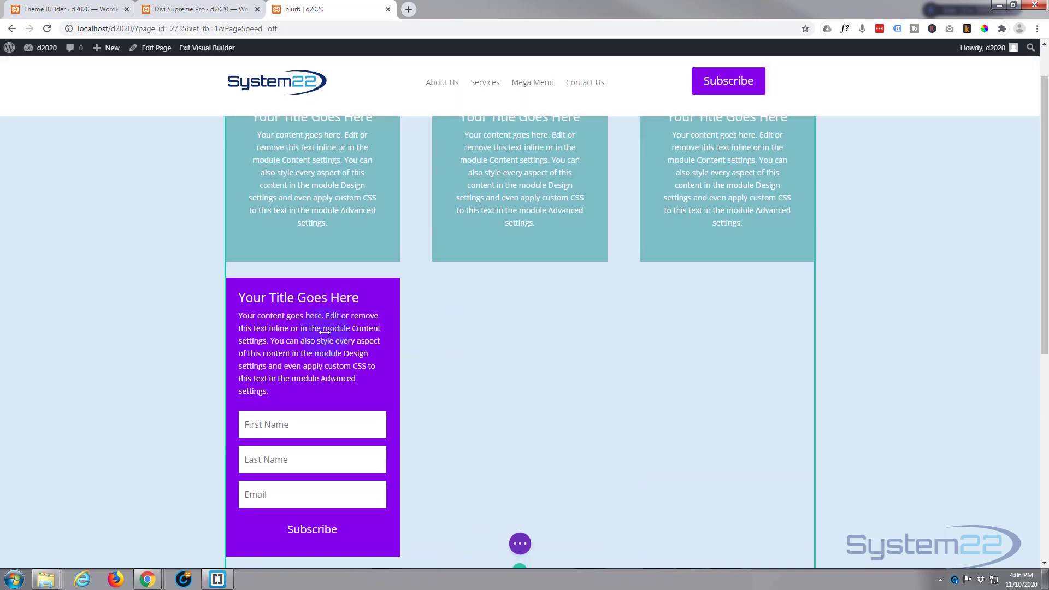
Save the purple optin module to the Divi Library under the name 'subscribe'
{"action": "mouse_move", "coordinate": [290, 328]}
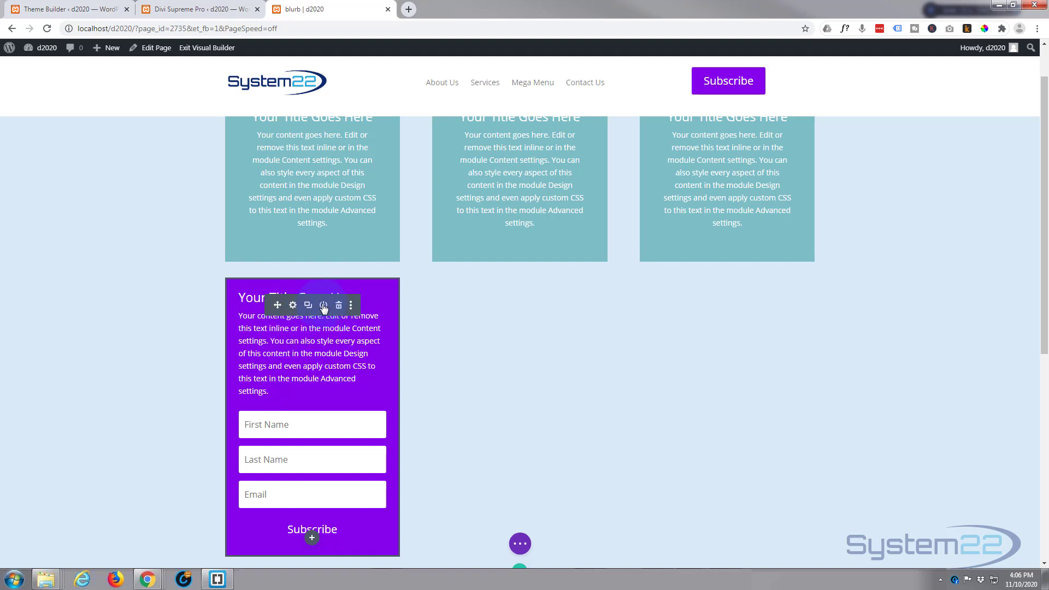
{"action": "left_click", "coordinate": [324, 306]}
{"action": "left_click", "coordinate": [260, 412]}
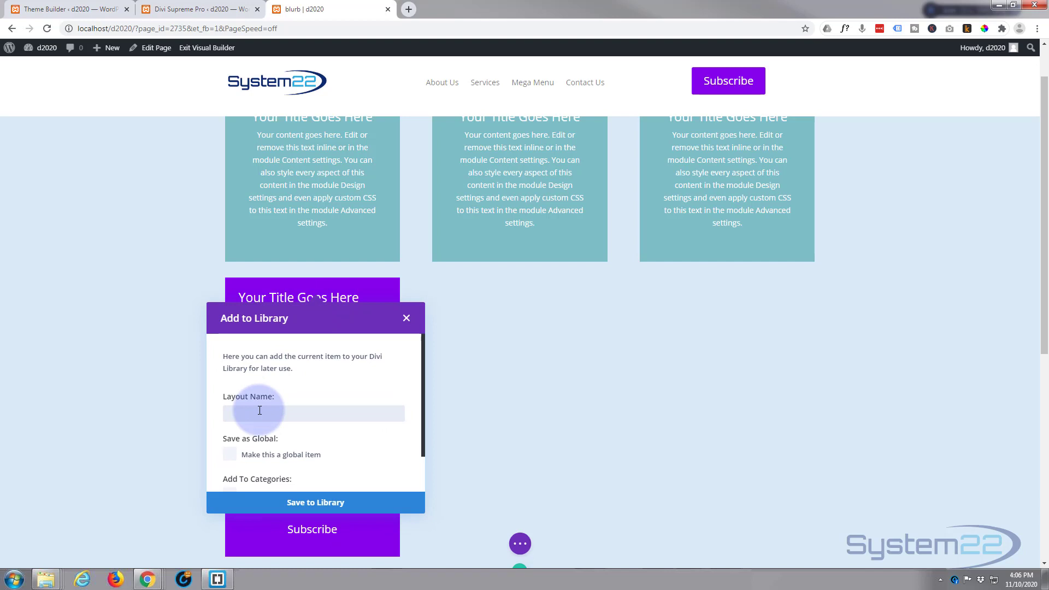
{"action": "type", "text": "subscribe"}
{"action": "left_click", "coordinate": [312, 502]}
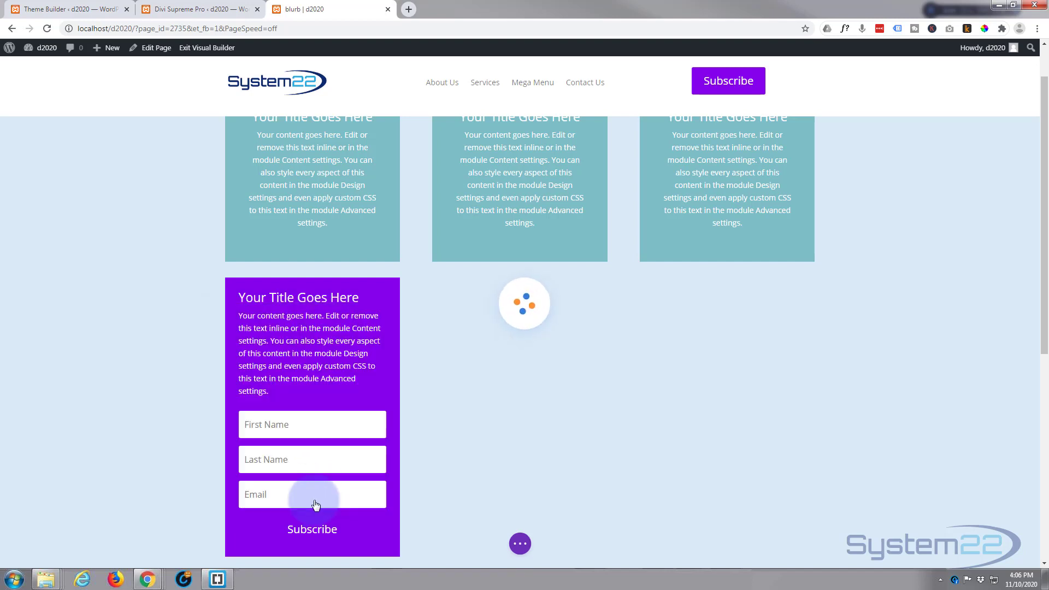
Delete the purple signup module from the page and exit the Visual Builder
{"action": "mouse_move", "coordinate": [312, 497]}
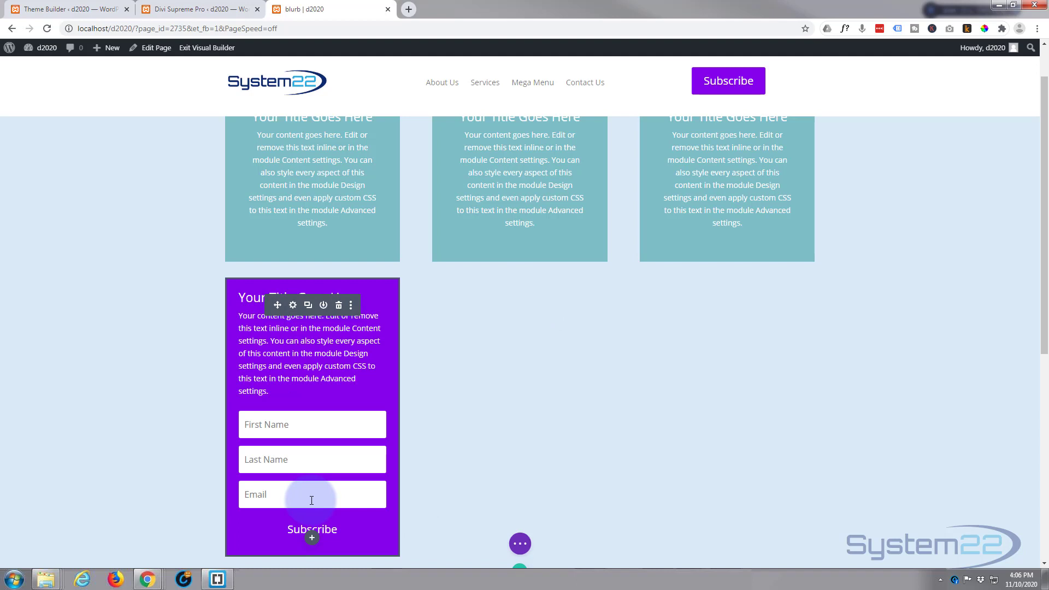
{"action": "left_click", "coordinate": [340, 308]}
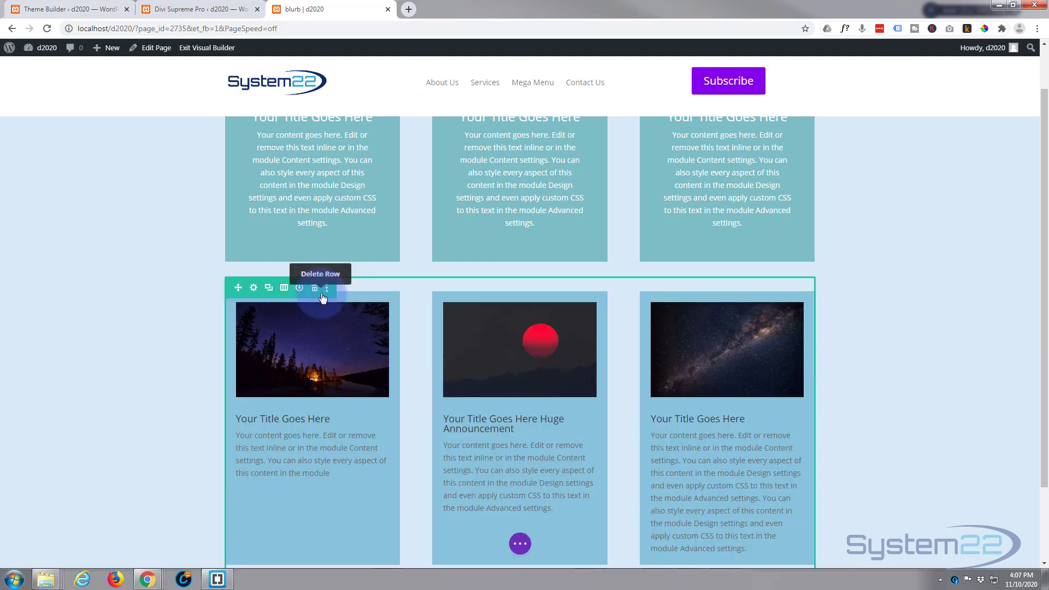
{"action": "left_click", "coordinate": [520, 545]}
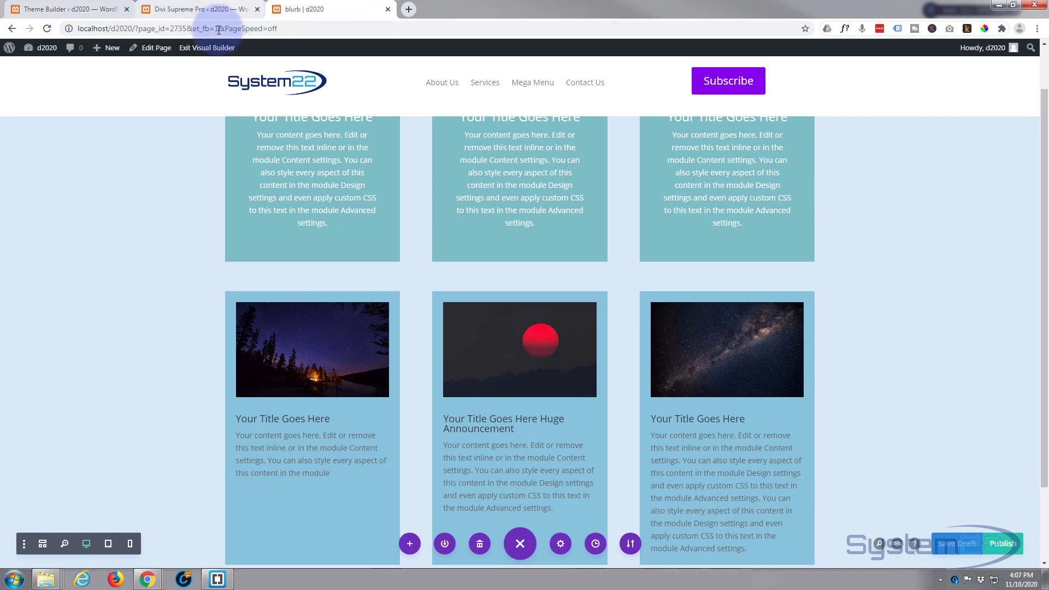
{"action": "left_click", "coordinate": [207, 48]}
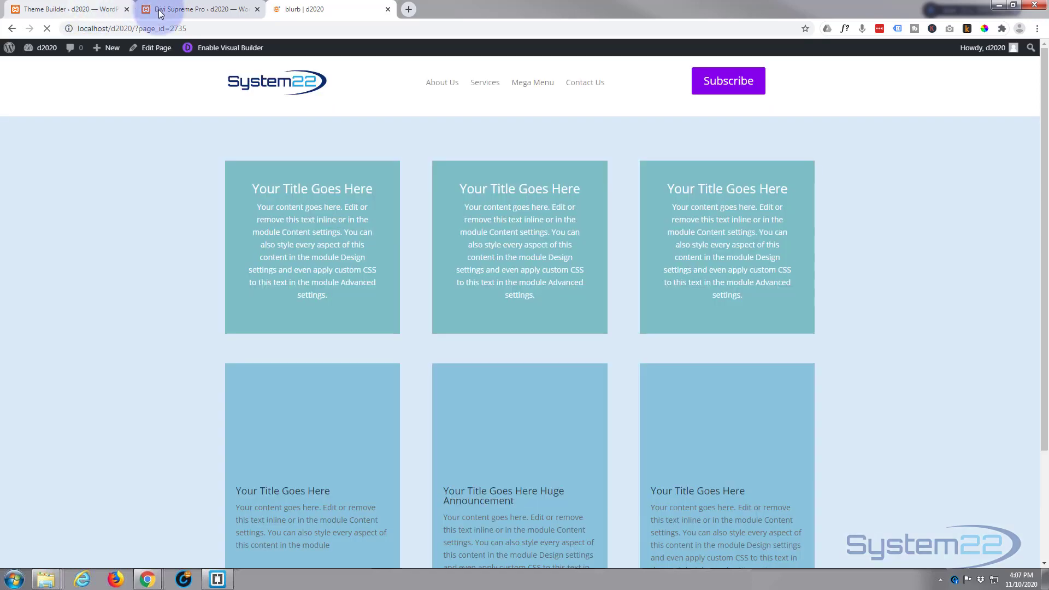
Confirm Enable Divi Popup is on in Divi Supreme Pro and save the changes
{"action": "left_click", "coordinate": [187, 10]}
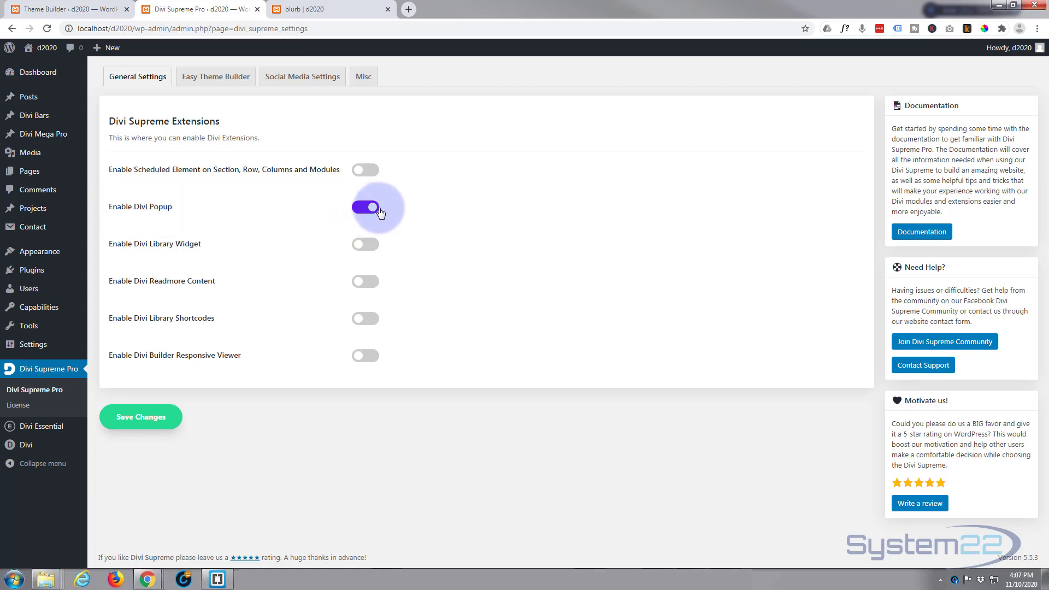
{"action": "left_click", "coordinate": [141, 417]}
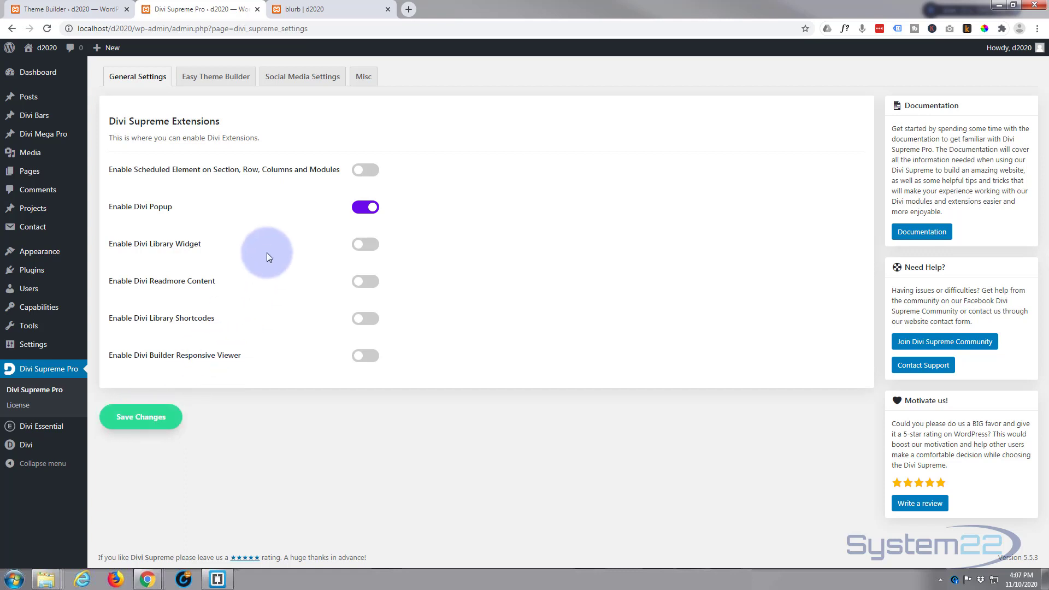
Close the header editor, save the templates, reload, and reopen the Global Header for editing
{"action": "left_click", "coordinate": [48, 9]}
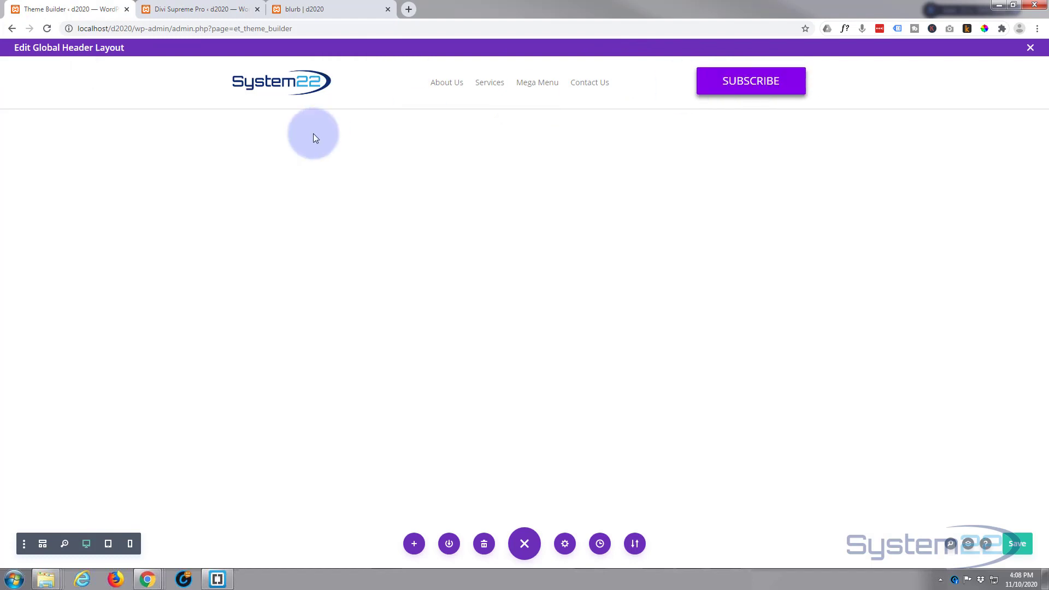
{"action": "left_click", "coordinate": [1030, 49]}
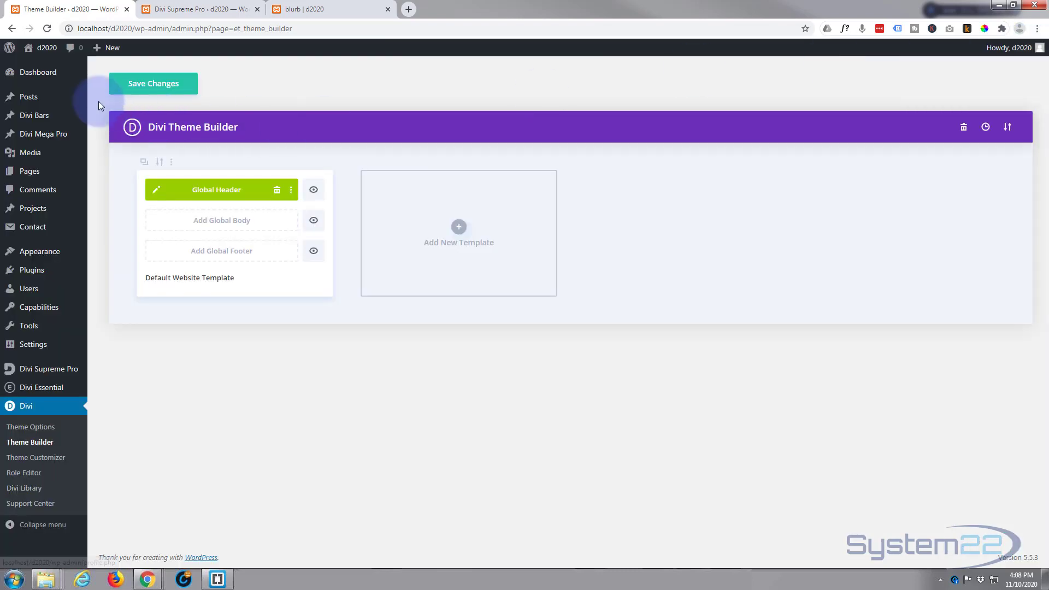
{"action": "left_click", "coordinate": [154, 86]}
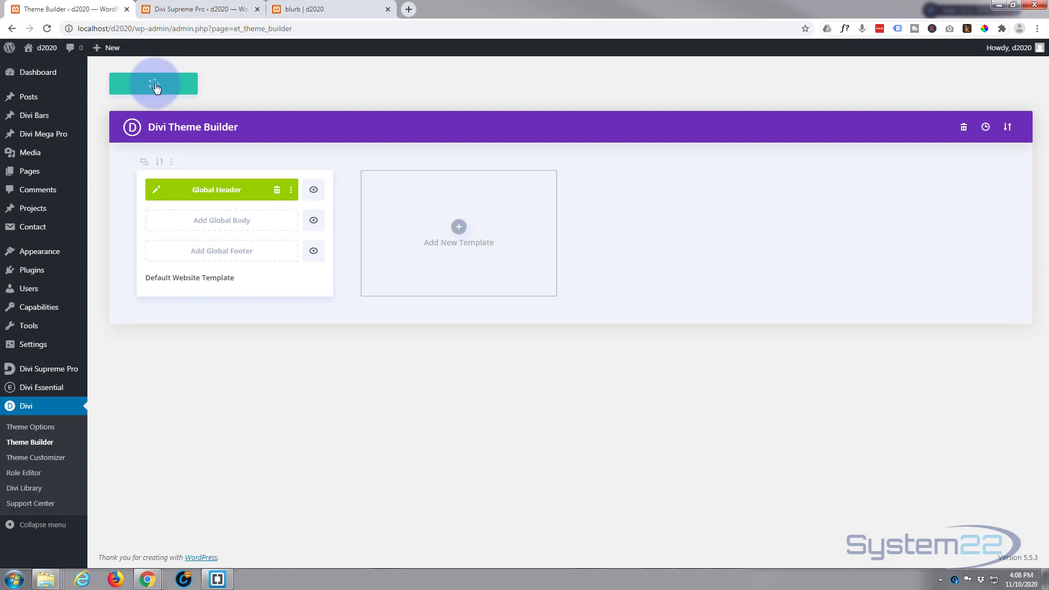
{"action": "left_click", "coordinate": [48, 28]}
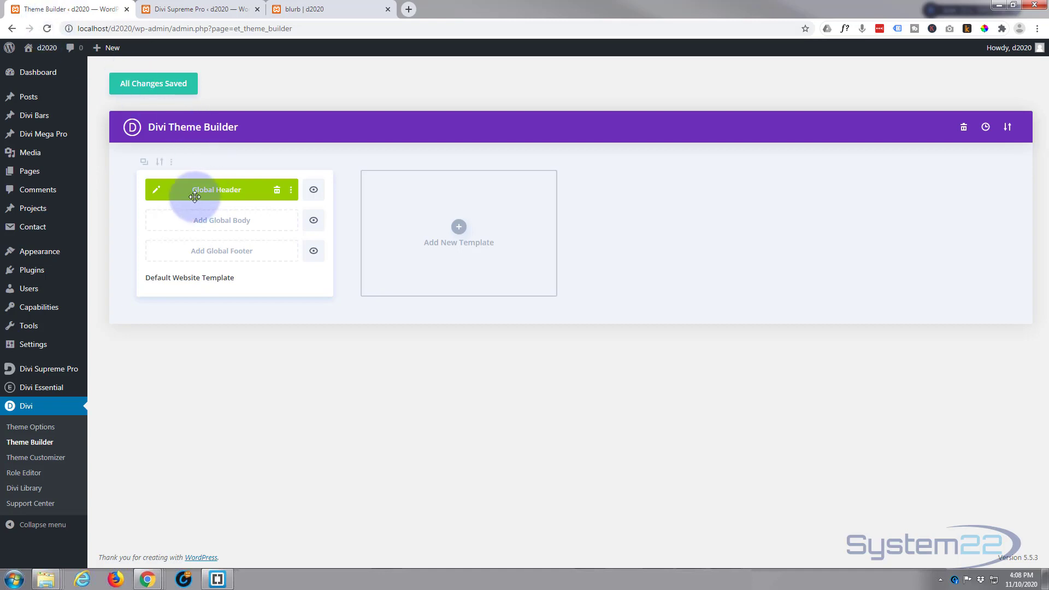
{"action": "left_click", "coordinate": [157, 191]}
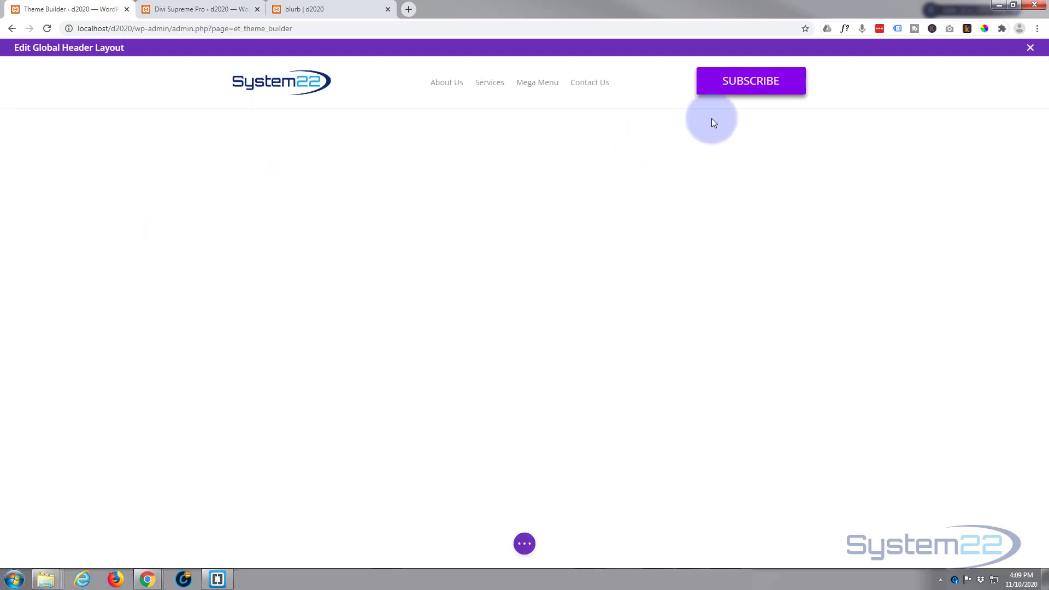
Bring up the SUBSCRIBE button's Advanced visibility options, briefly checking the Supreme Pro and blurb pages
{"action": "mouse_move", "coordinate": [738, 77]}
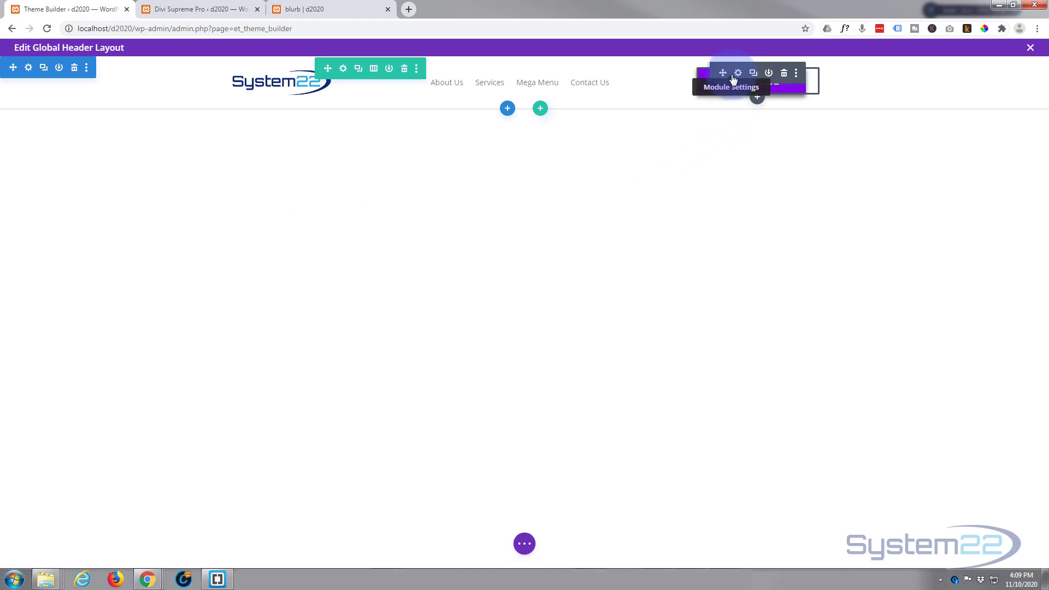
{"action": "left_click", "coordinate": [739, 74]}
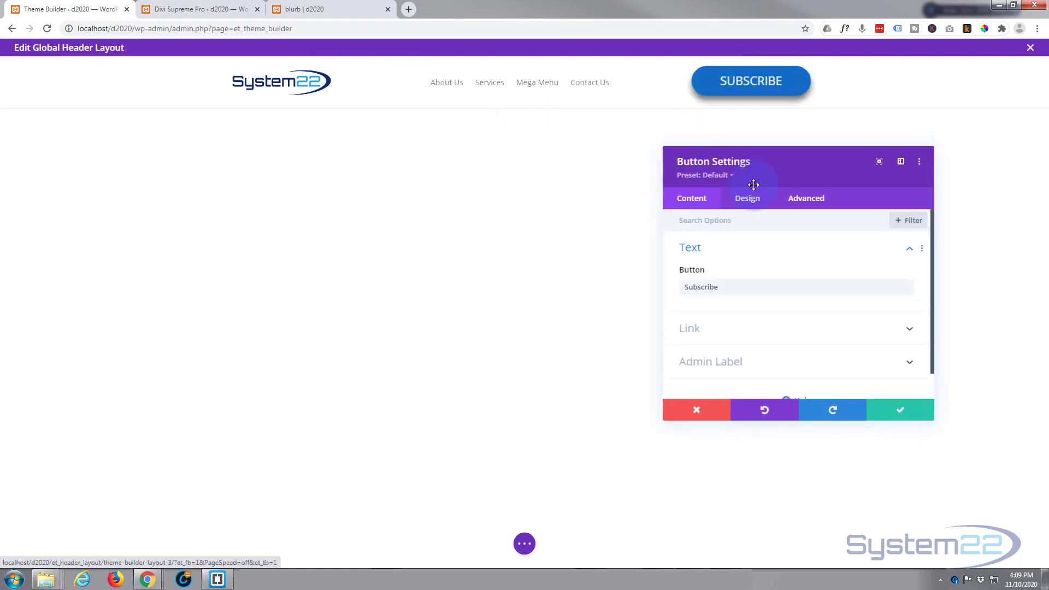
{"action": "left_click", "coordinate": [807, 201]}
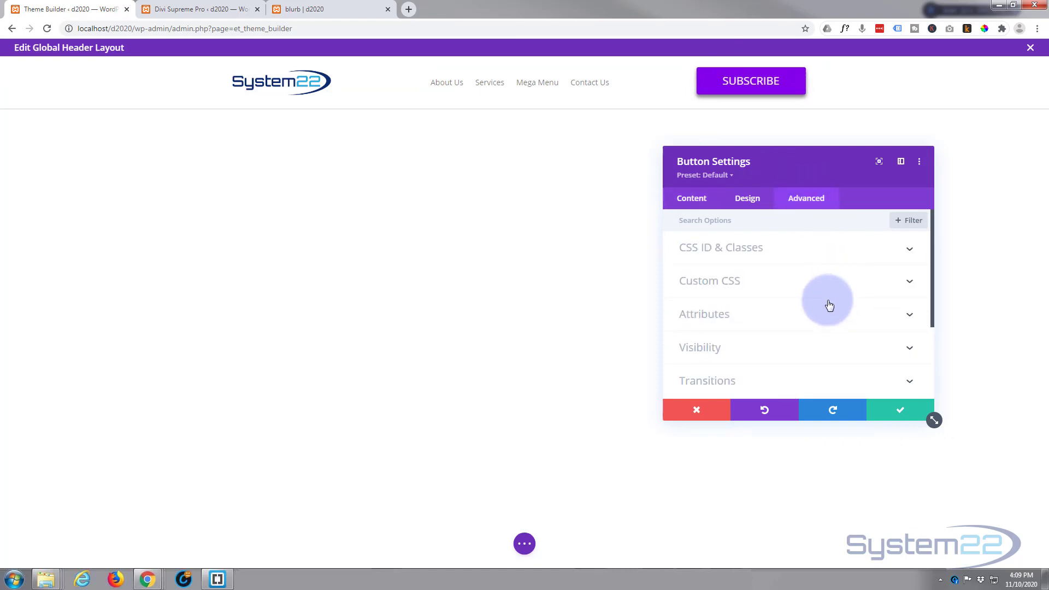
{"action": "scroll", "coordinate": [818, 320], "scroll_direction": "down", "scroll_amount": 2}
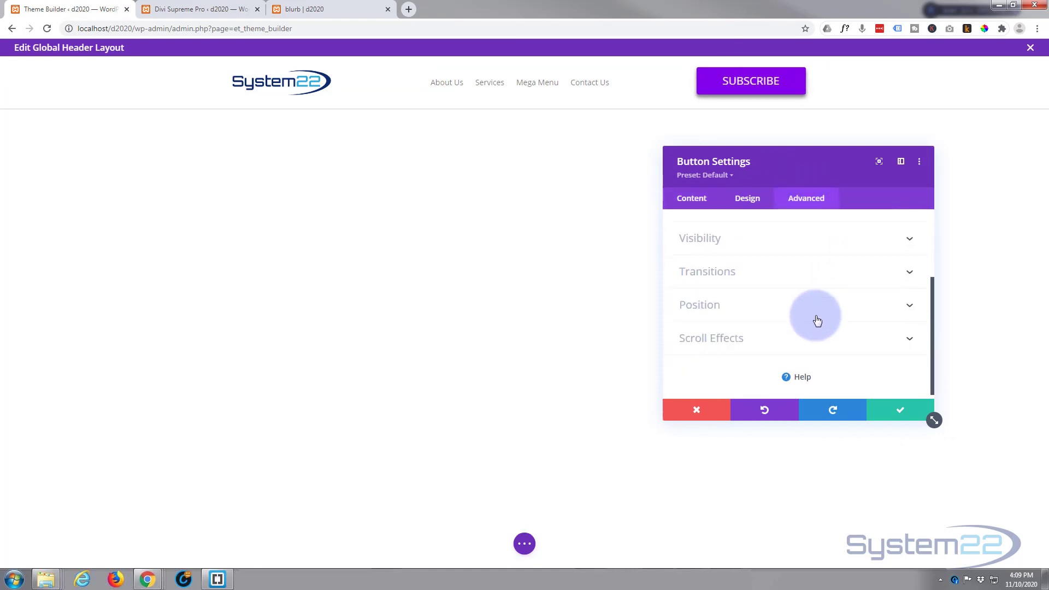
{"action": "left_click", "coordinate": [782, 245]}
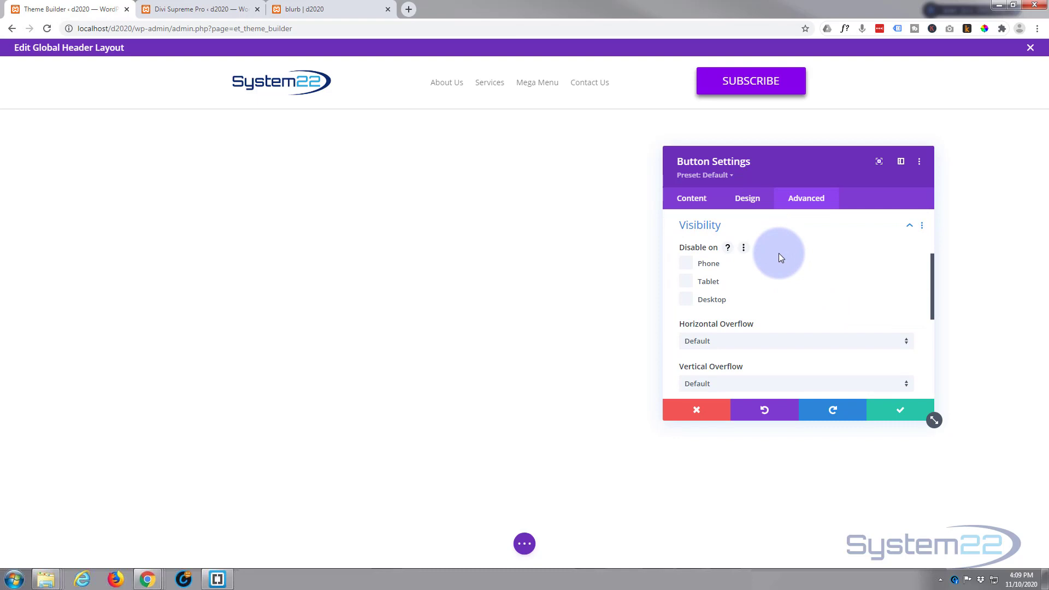
{"action": "scroll", "coordinate": [778, 253], "scroll_direction": "down", "scroll_amount": 2}
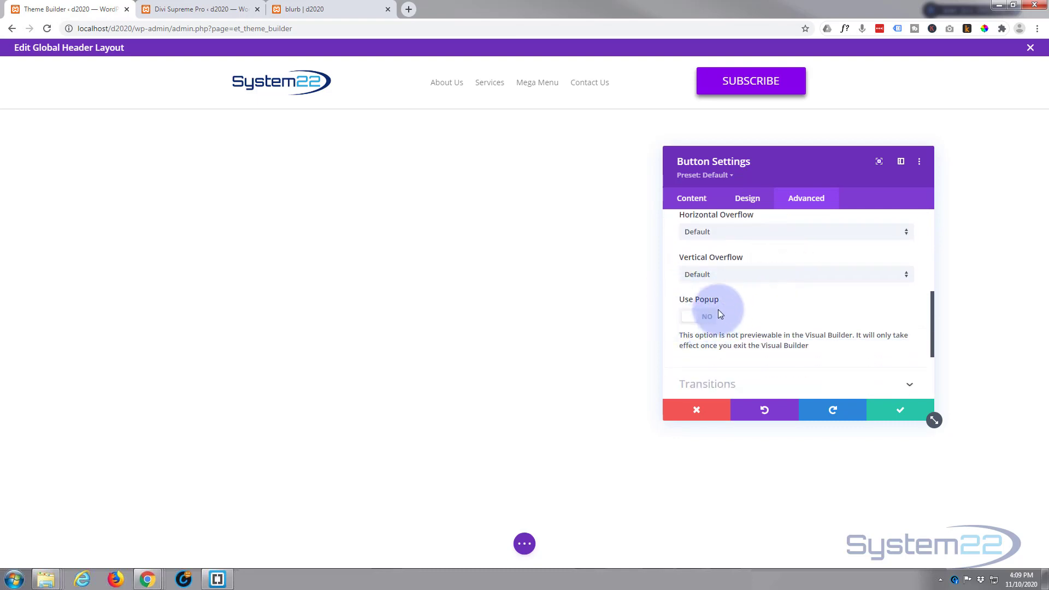
{"action": "mouse_move", "coordinate": [705, 302]}
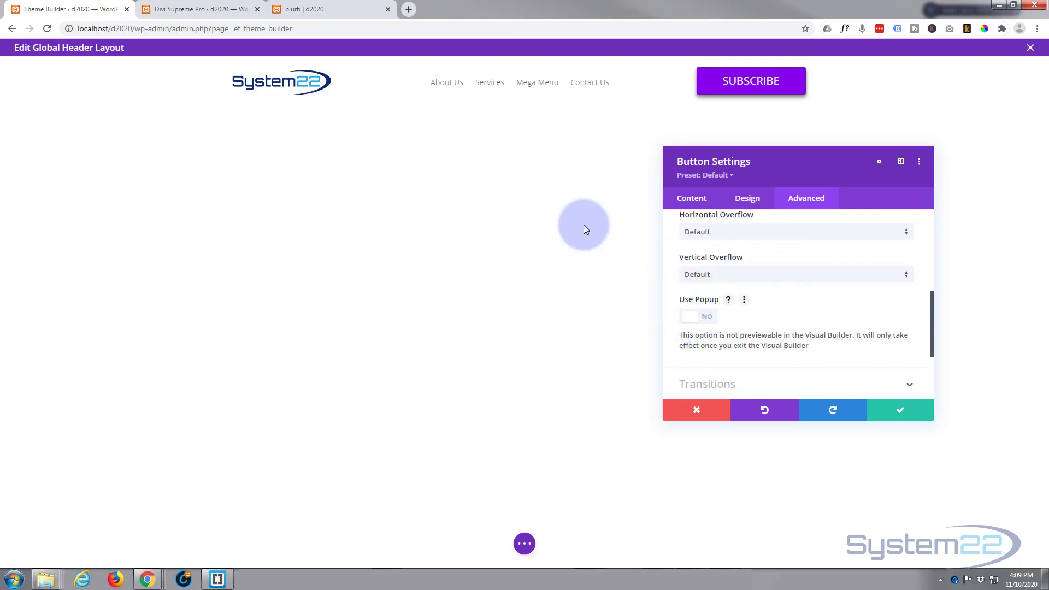
{"action": "left_click", "coordinate": [159, 10]}
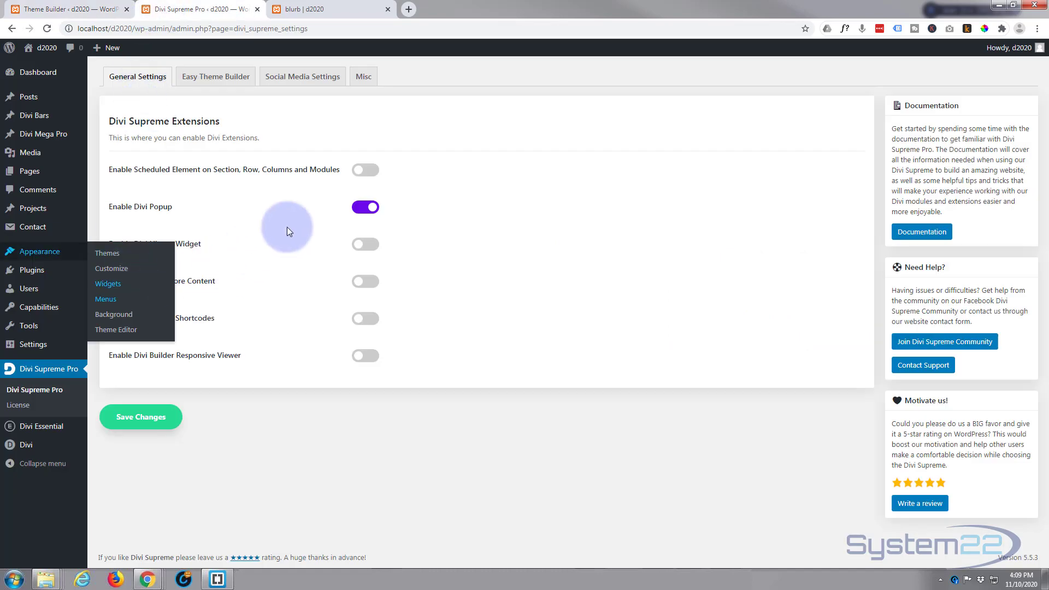
{"action": "left_click", "coordinate": [296, 10]}
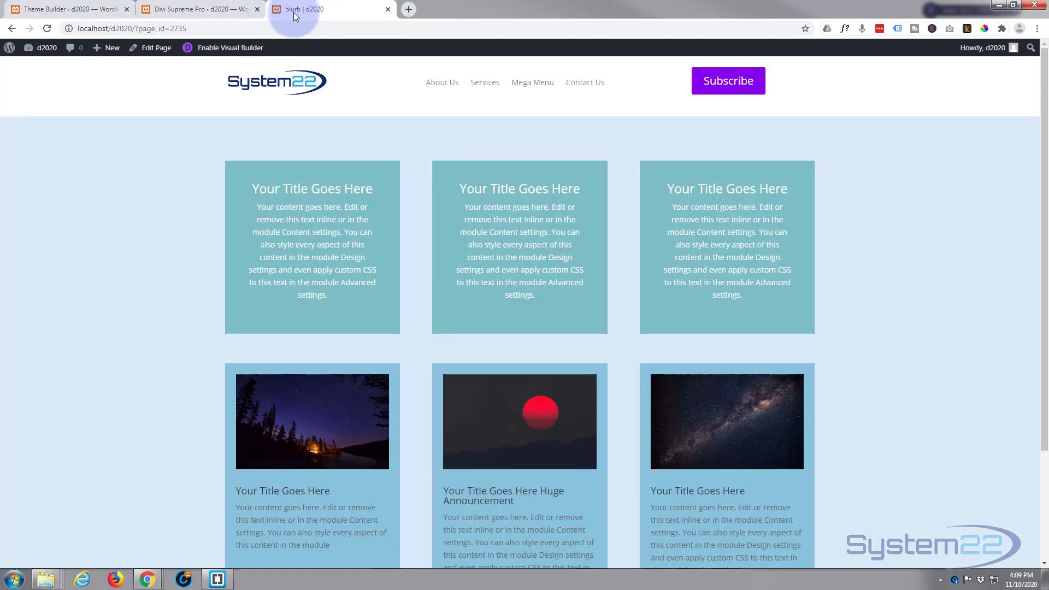
{"action": "left_click", "coordinate": [104, 11]}
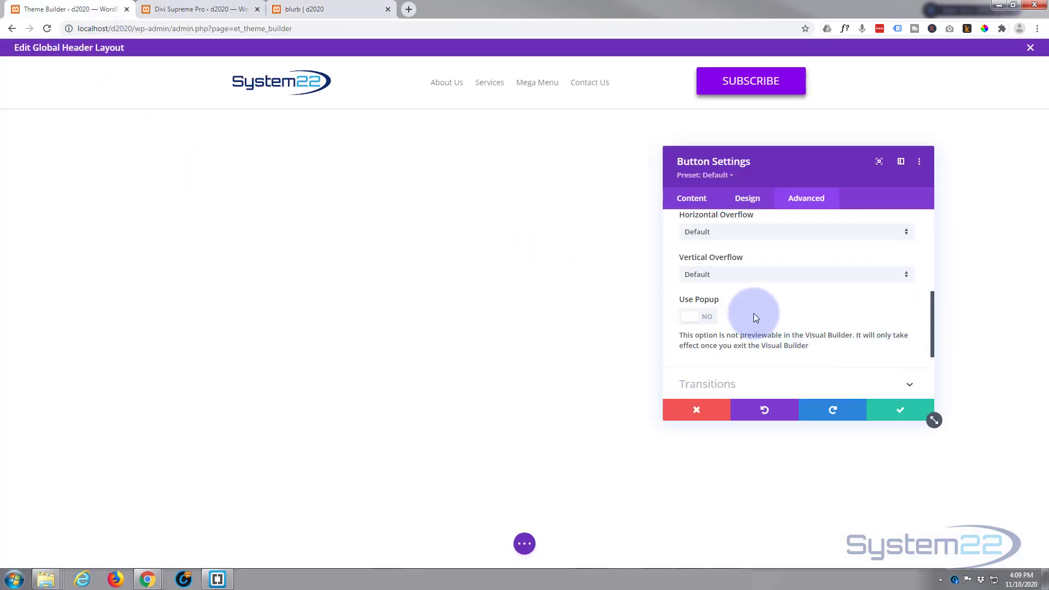
Set Use Popup to YES with the 'subscribe' library layout, triggered on Module(Click)
{"action": "left_click", "coordinate": [712, 317]}
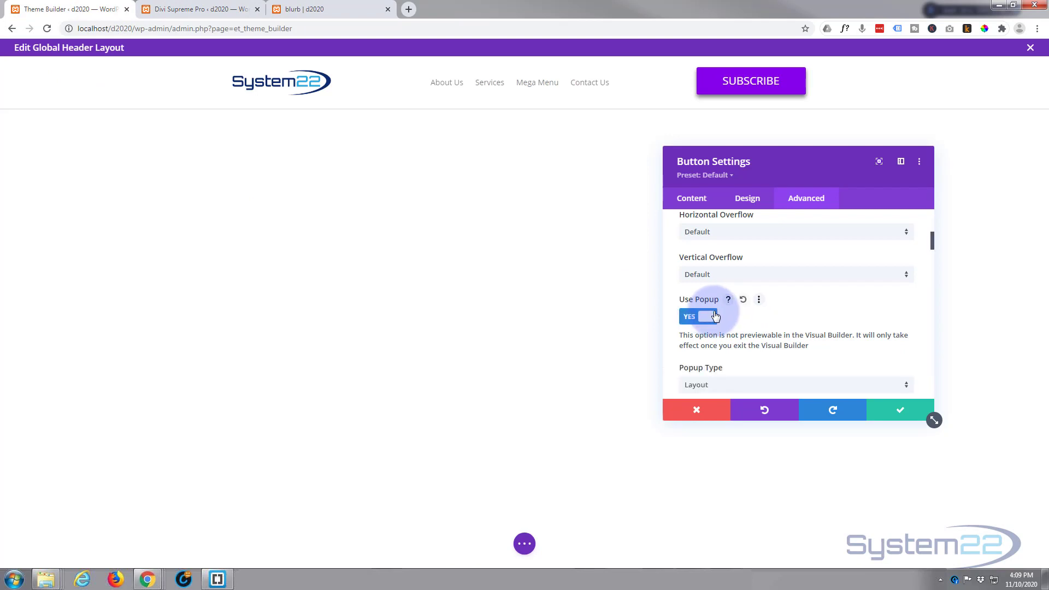
{"action": "scroll", "coordinate": [713, 320], "scroll_direction": "down", "scroll_amount": 1}
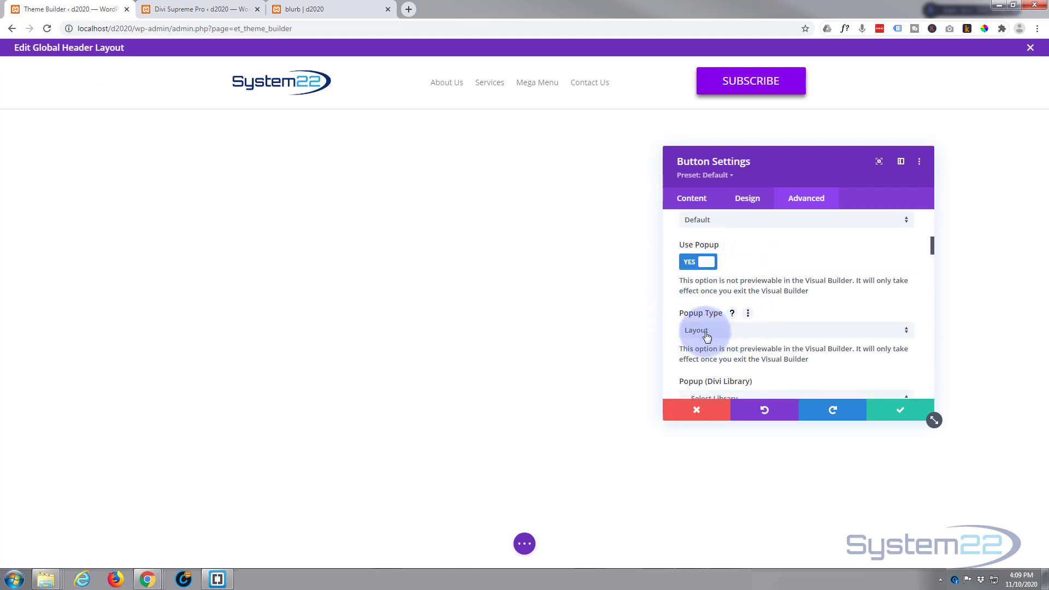
{"action": "scroll", "coordinate": [715, 334], "scroll_direction": "down", "scroll_amount": 2}
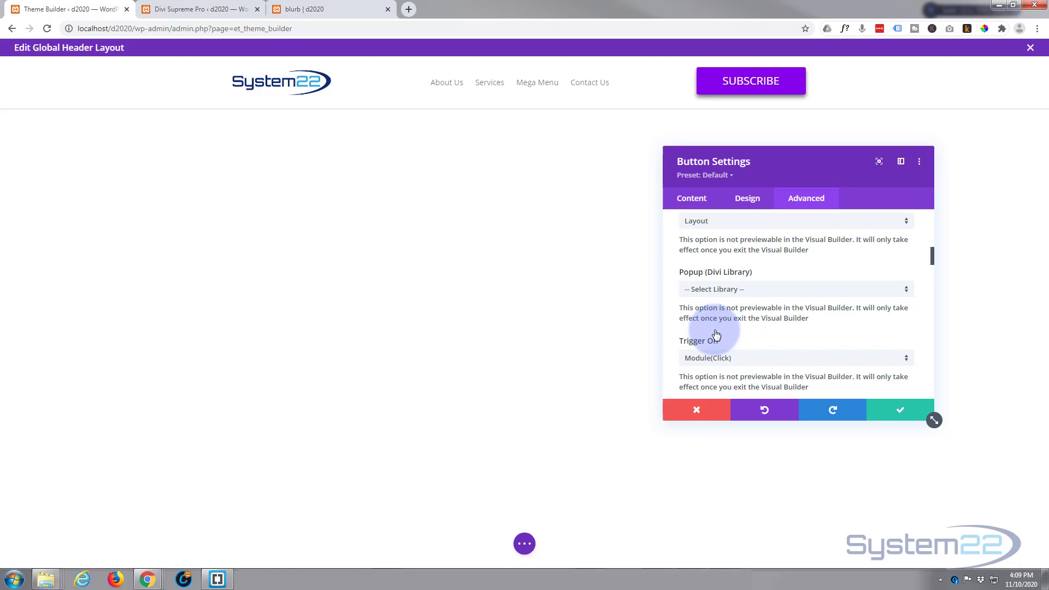
{"action": "left_click", "coordinate": [747, 291]}
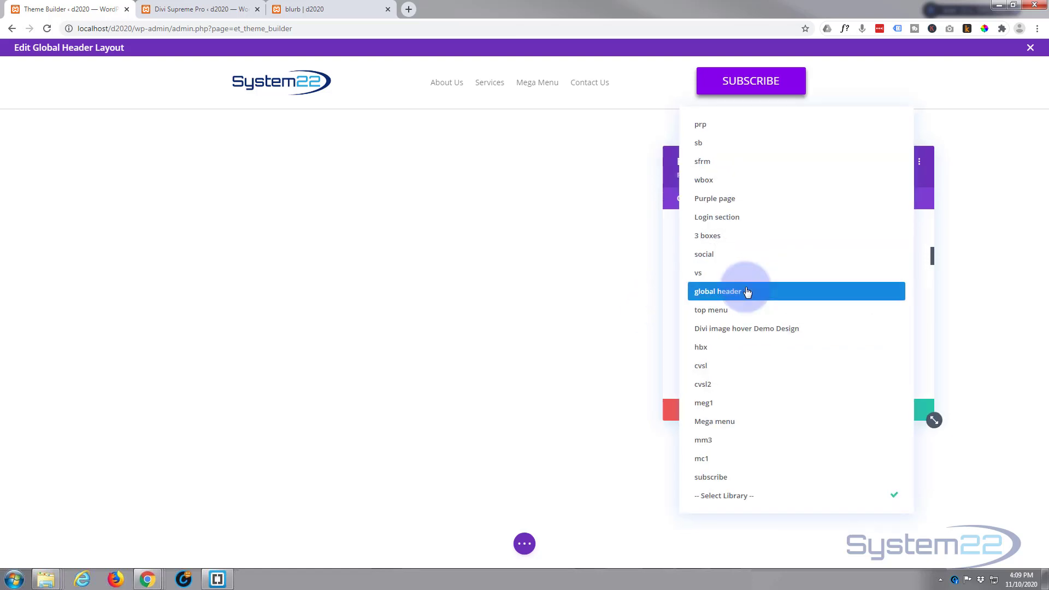
{"action": "left_click", "coordinate": [726, 478]}
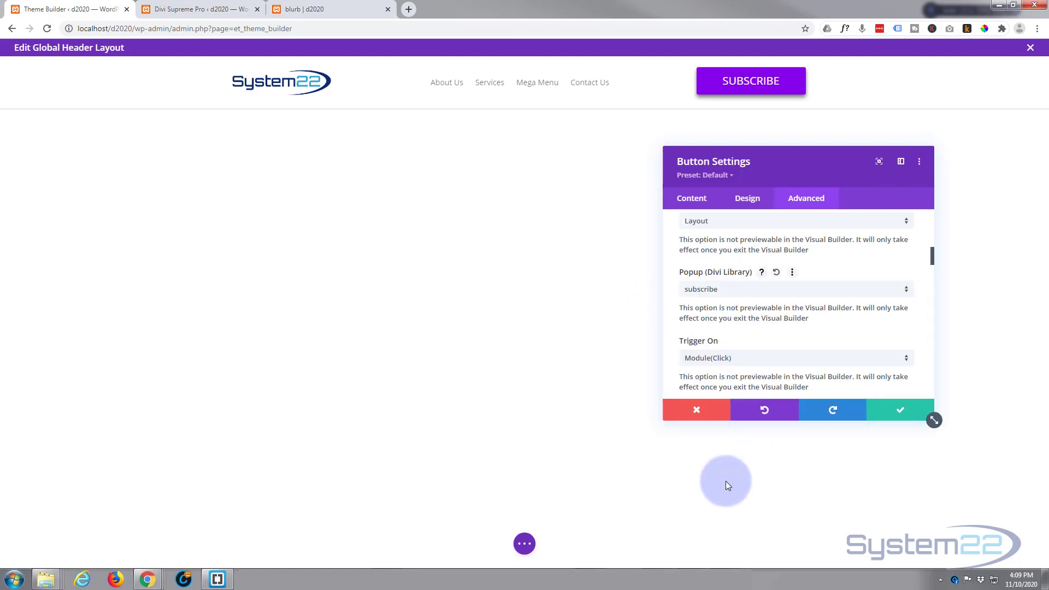
{"action": "scroll", "coordinate": [761, 355], "scroll_direction": "down", "scroll_amount": 2}
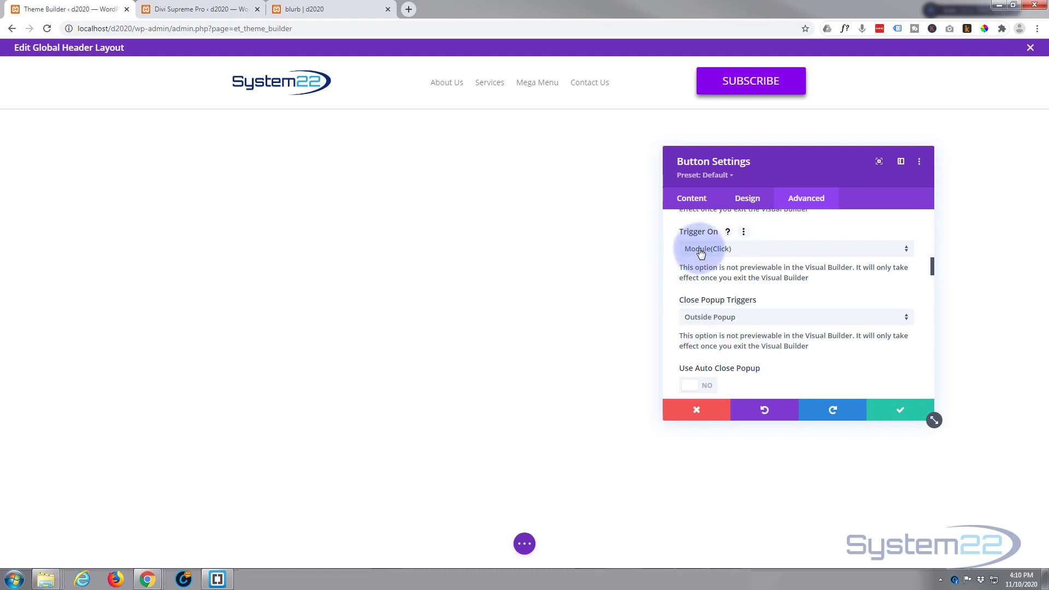
{"action": "left_click", "coordinate": [750, 250]}
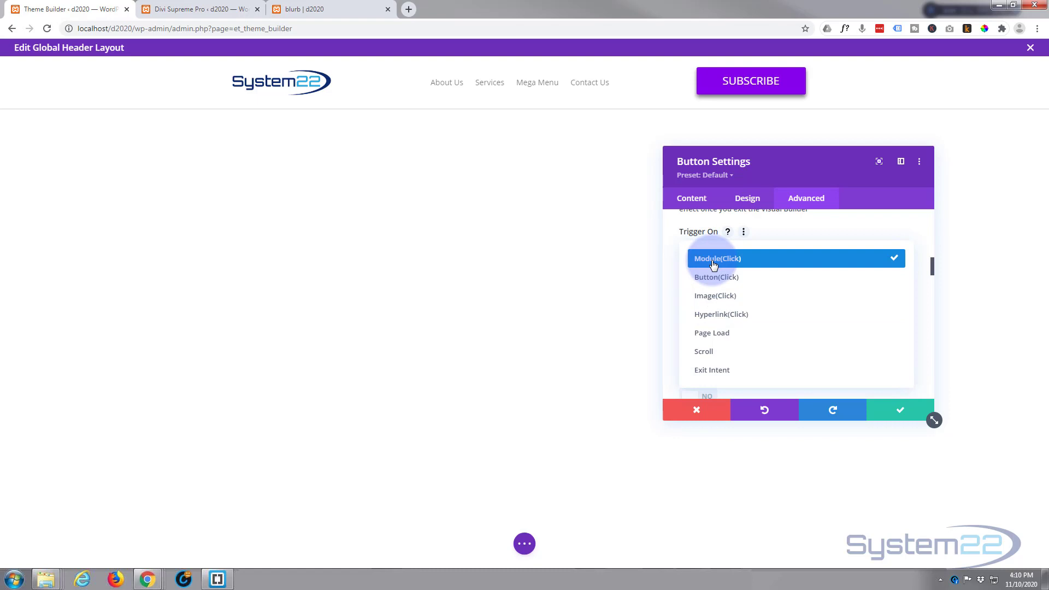
{"action": "left_click", "coordinate": [669, 289]}
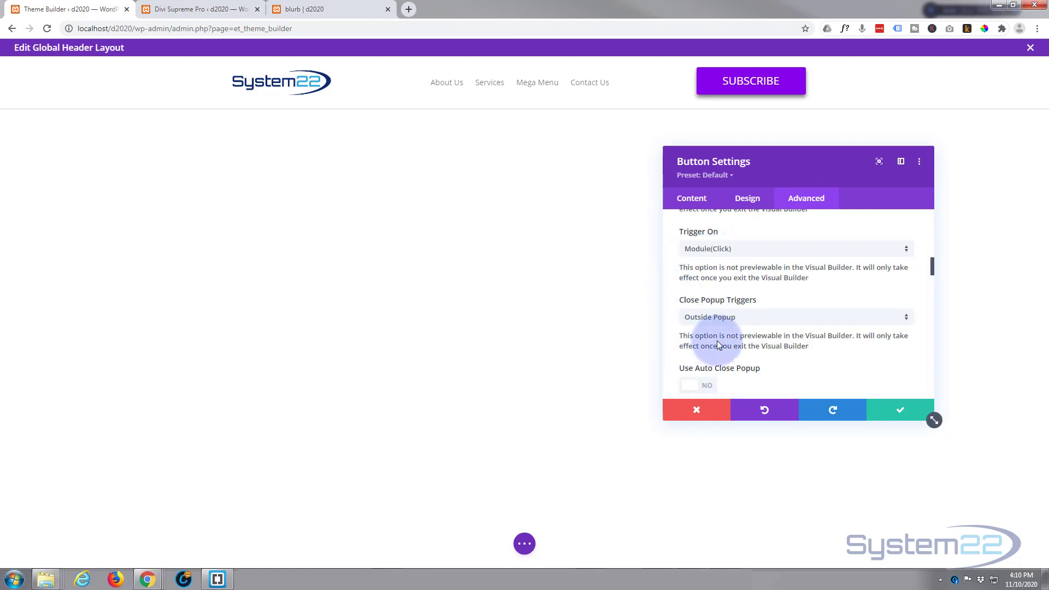
Set the popup to close on Outside Popup, enter with Flash and exit with Flip Out X
{"action": "scroll", "coordinate": [711, 342], "scroll_direction": "down", "scroll_amount": 1}
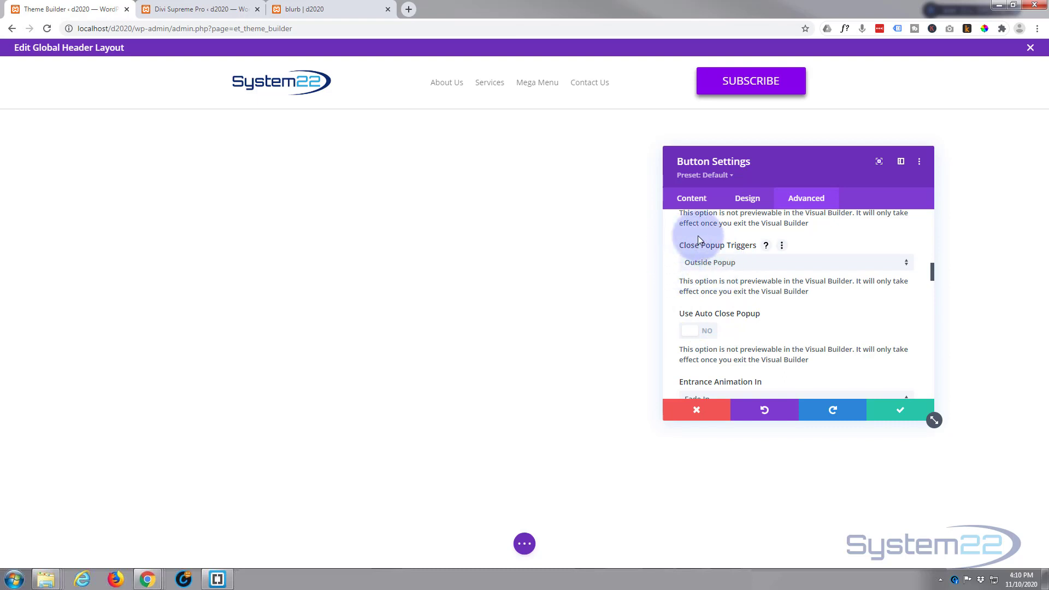
{"action": "left_click", "coordinate": [762, 265]}
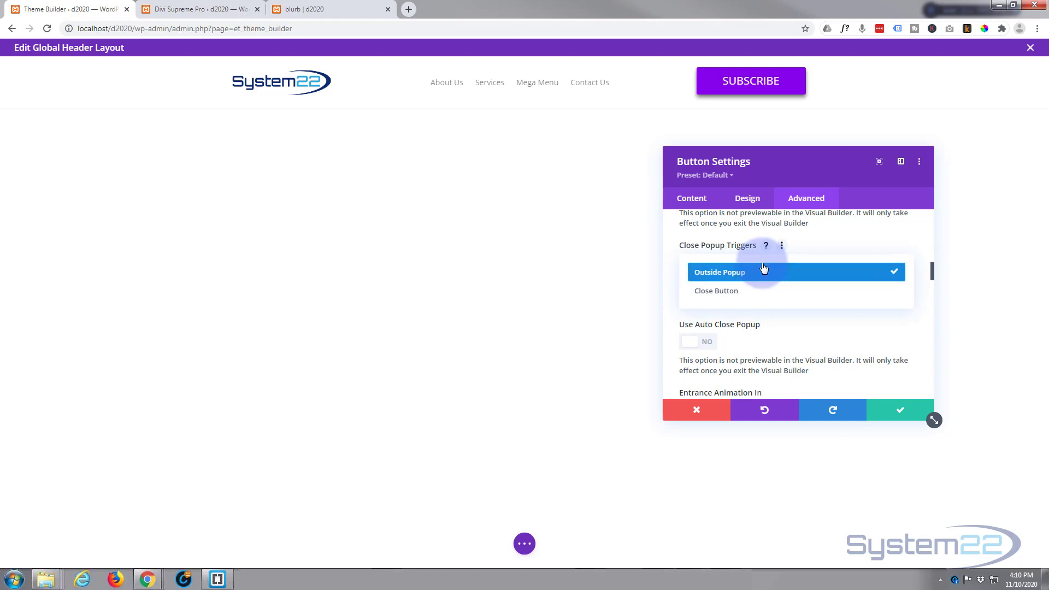
{"action": "left_click", "coordinate": [829, 244]}
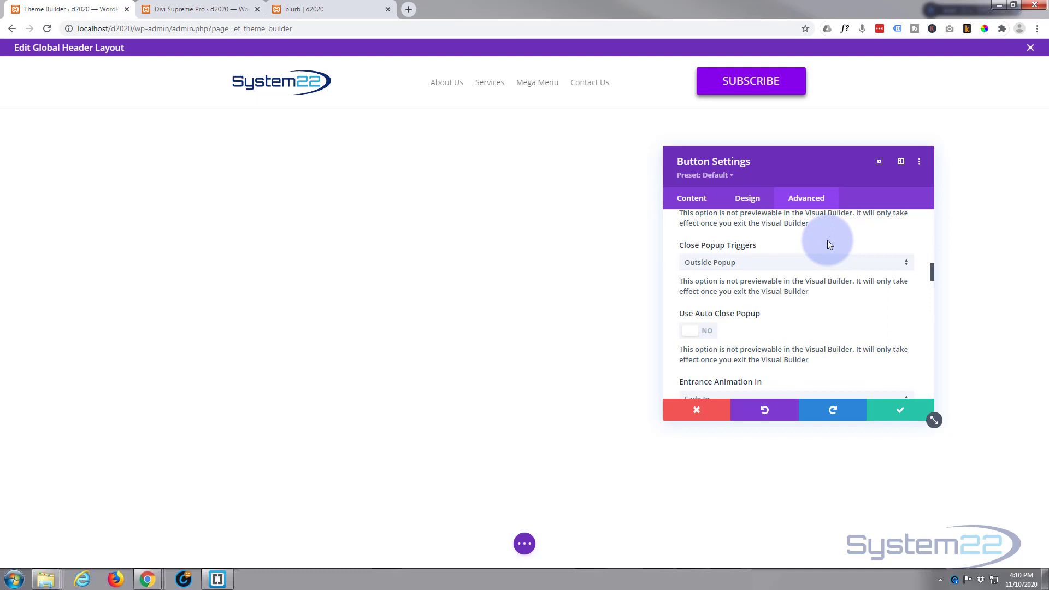
{"action": "scroll", "coordinate": [773, 325], "scroll_direction": "down", "scroll_amount": 1}
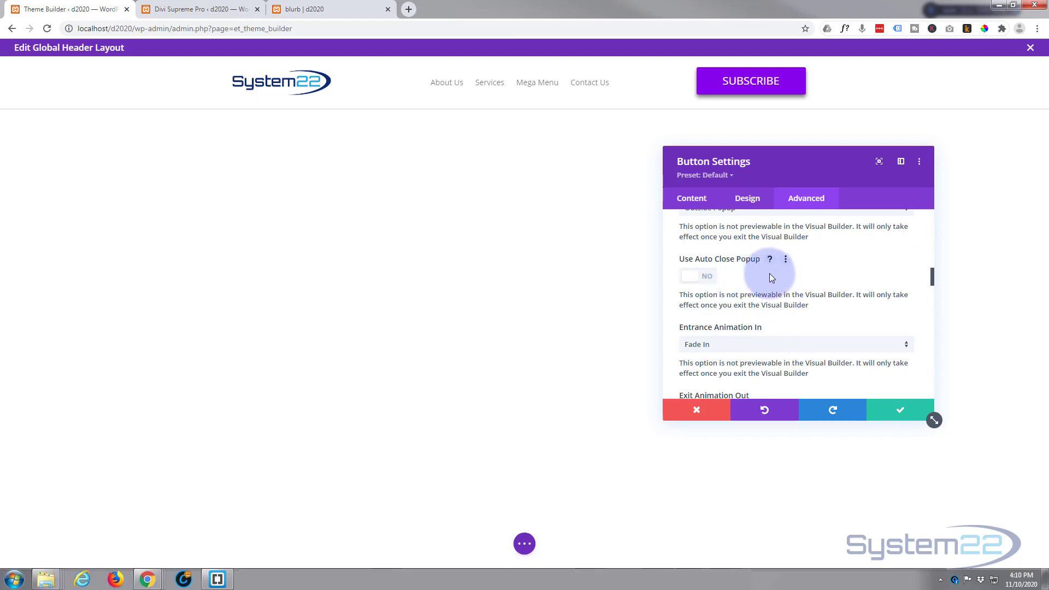
{"action": "scroll", "coordinate": [762, 289], "scroll_direction": "down", "scroll_amount": 2}
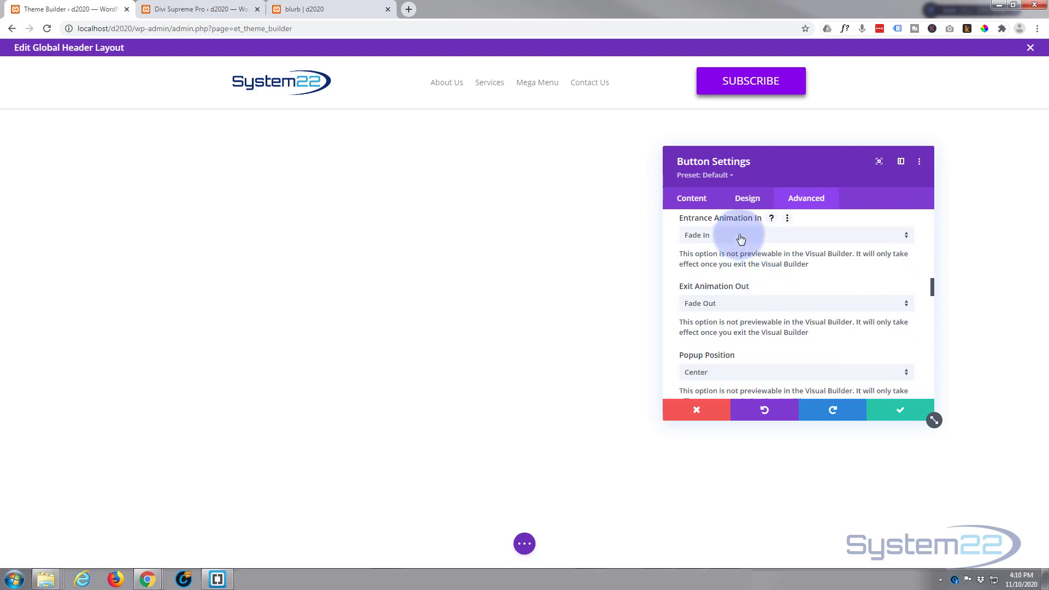
{"action": "left_click", "coordinate": [741, 236]}
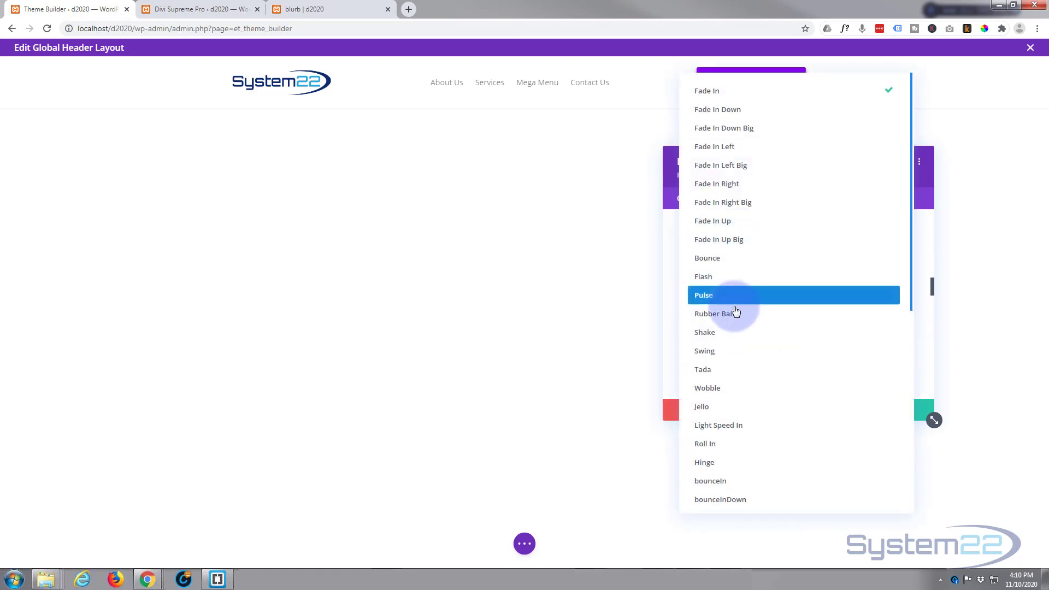
{"action": "left_click", "coordinate": [723, 284]}
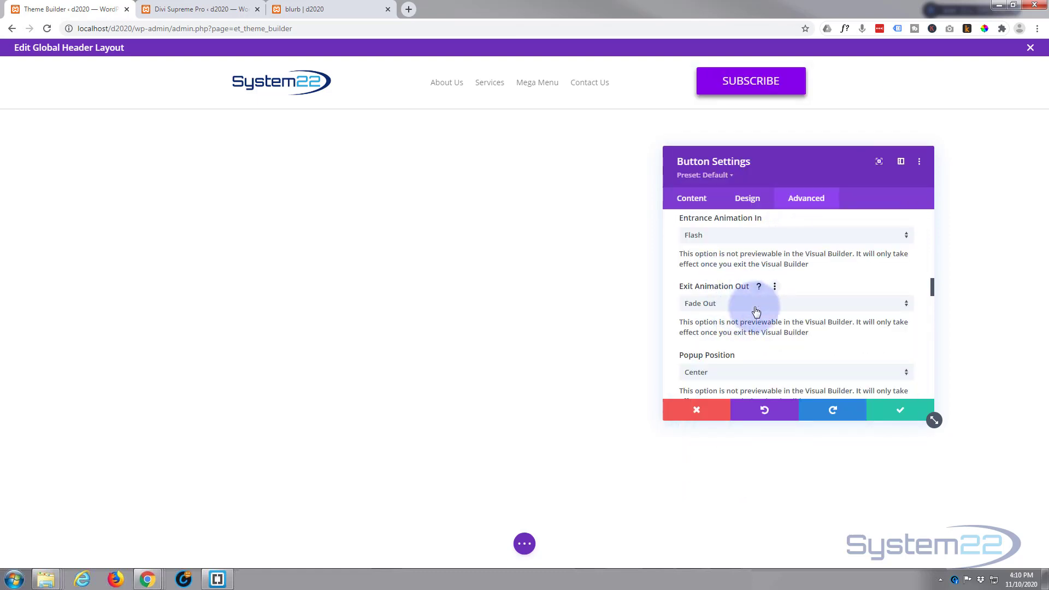
{"action": "left_click", "coordinate": [753, 304]}
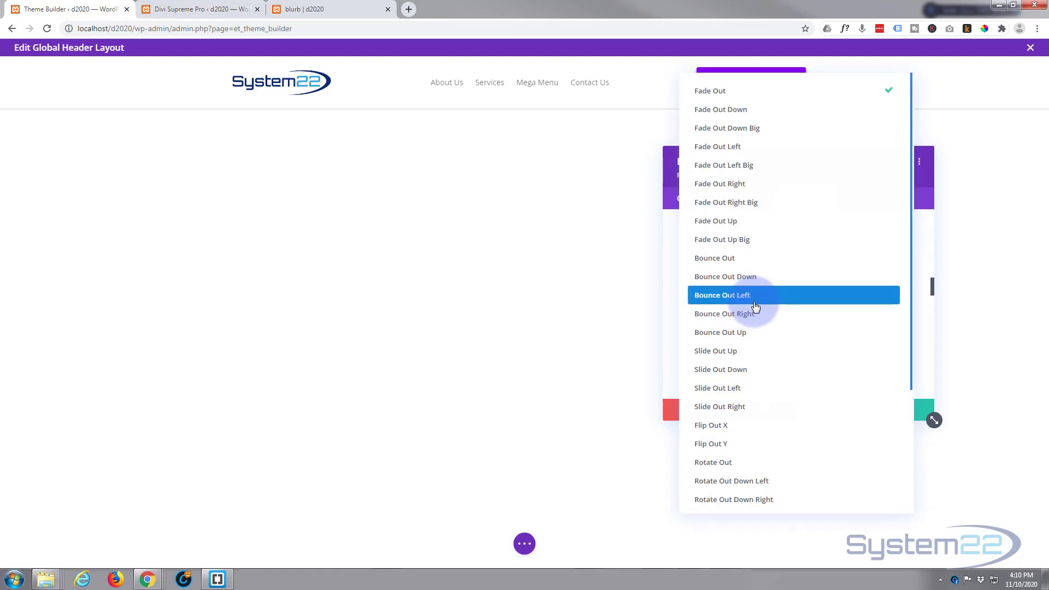
{"action": "left_click", "coordinate": [745, 432]}
Show per-device 680px Popup Max Width, then review the overlay and the 24px inside close button
{"action": "scroll", "coordinate": [735, 329], "scroll_direction": "down", "scroll_amount": 1}
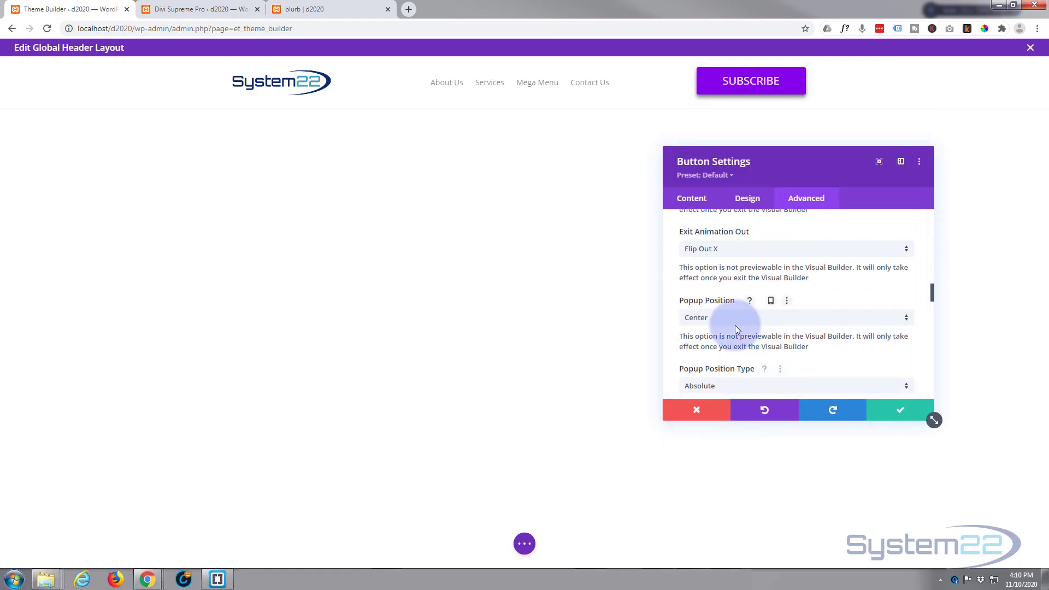
{"action": "scroll", "coordinate": [727, 362], "scroll_direction": "down", "scroll_amount": 1}
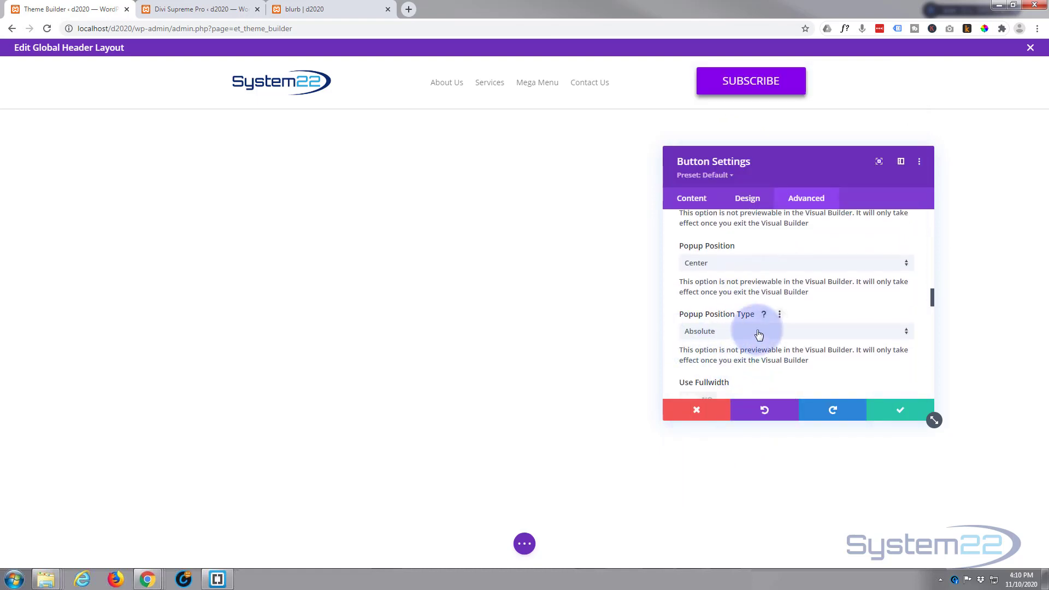
{"action": "scroll", "coordinate": [752, 346], "scroll_direction": "down", "scroll_amount": 2}
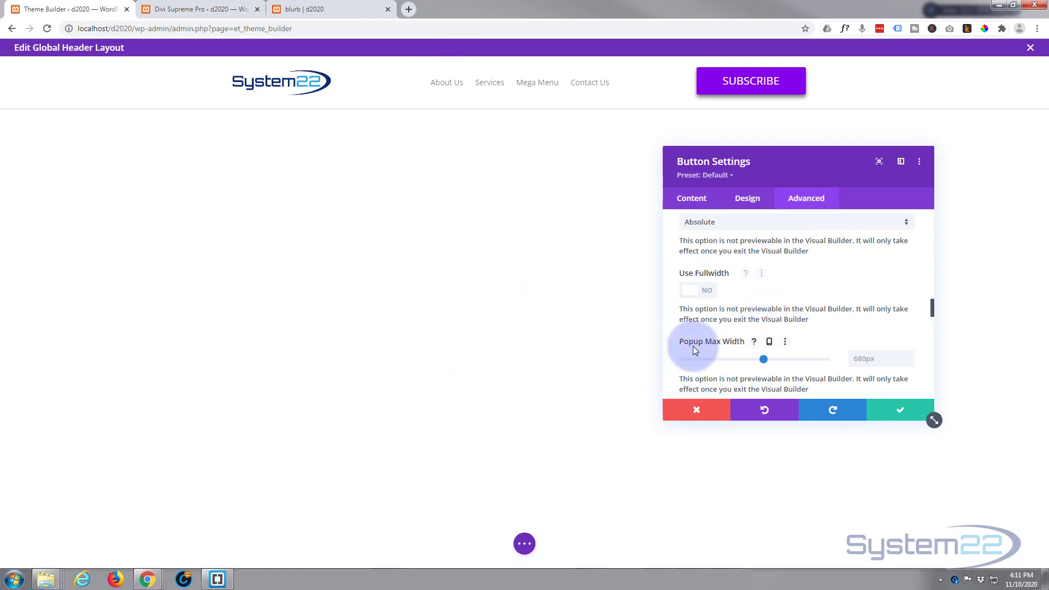
{"action": "left_click", "coordinate": [771, 342]}
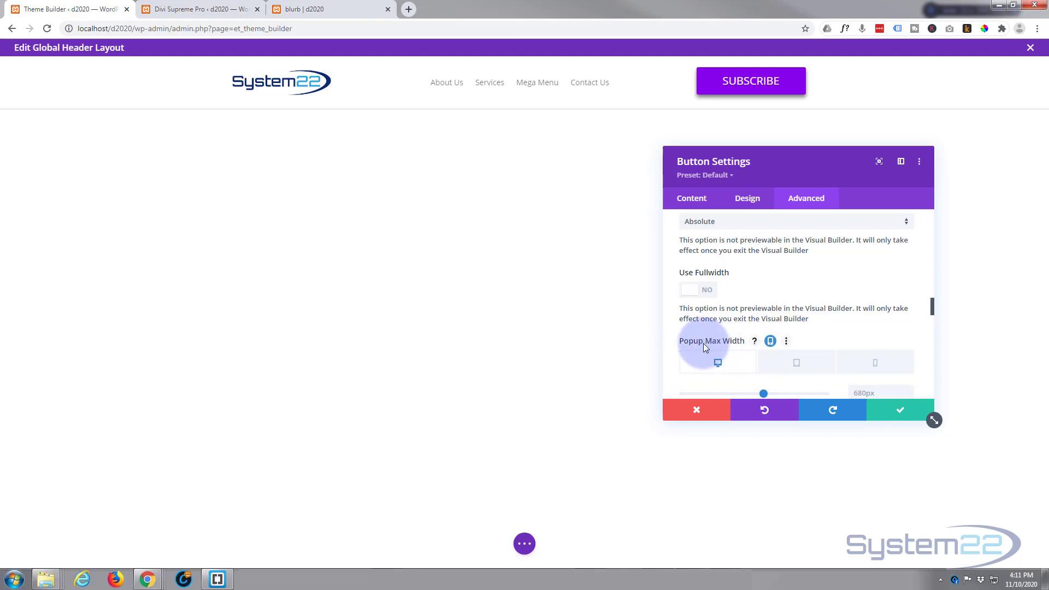
{"action": "scroll", "coordinate": [703, 343], "scroll_direction": "down", "scroll_amount": 2}
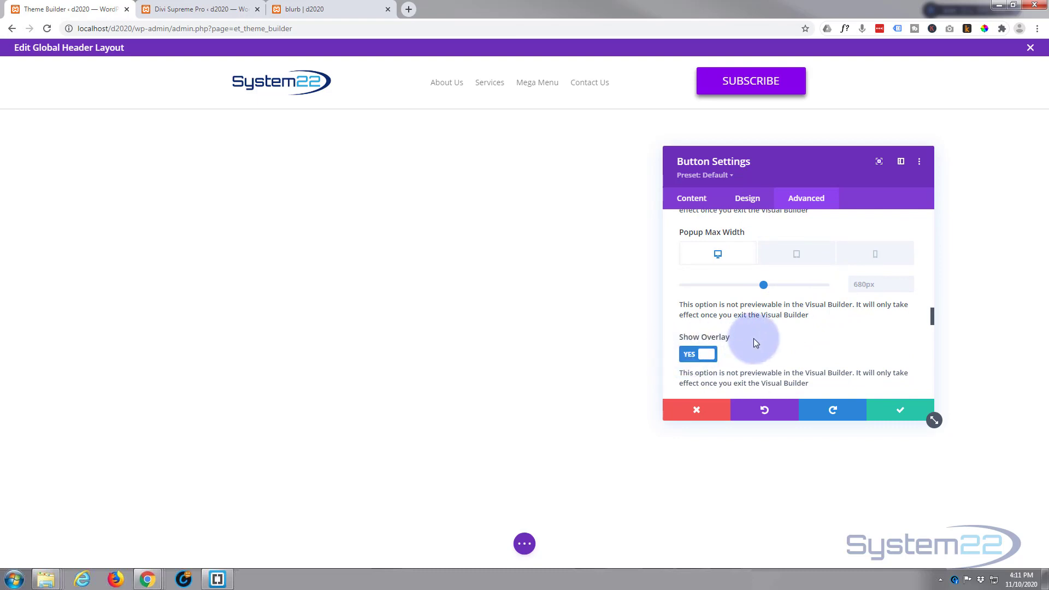
{"action": "scroll", "coordinate": [754, 340], "scroll_direction": "down", "scroll_amount": 2}
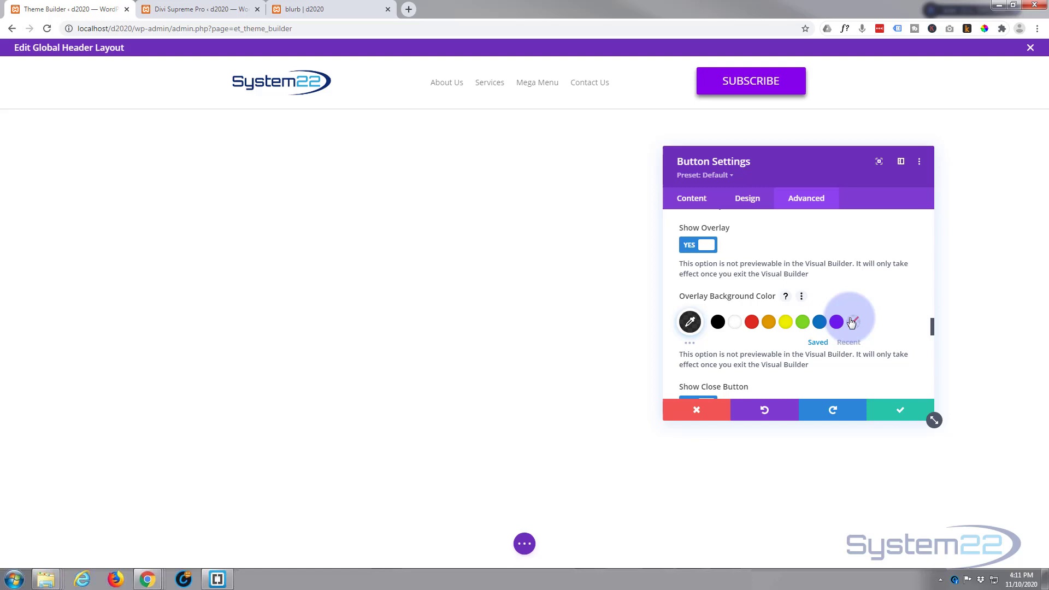
{"action": "scroll", "coordinate": [733, 346], "scroll_direction": "down", "scroll_amount": 1}
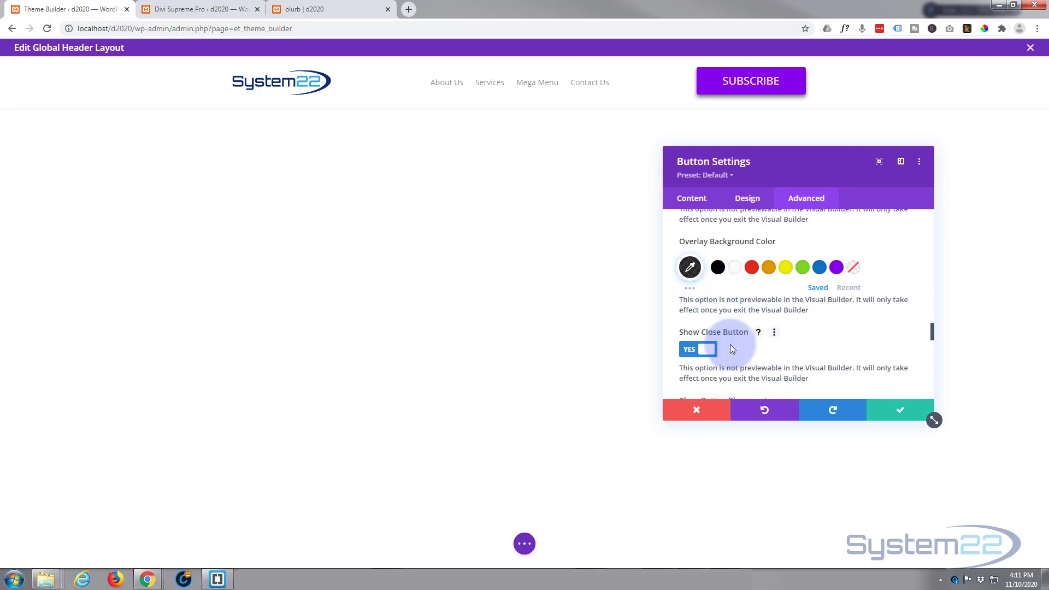
{"action": "scroll", "coordinate": [731, 345], "scroll_direction": "down", "scroll_amount": 1}
{"action": "scroll", "coordinate": [750, 317], "scroll_direction": "down", "scroll_amount": 1}
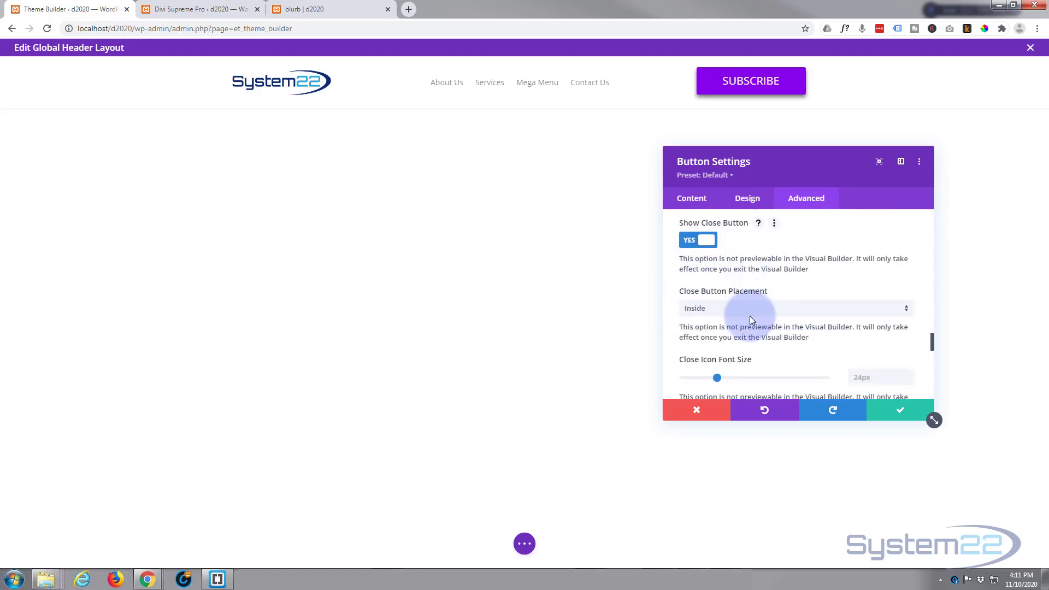
{"action": "scroll", "coordinate": [733, 319], "scroll_direction": "down", "scroll_amount": 3}
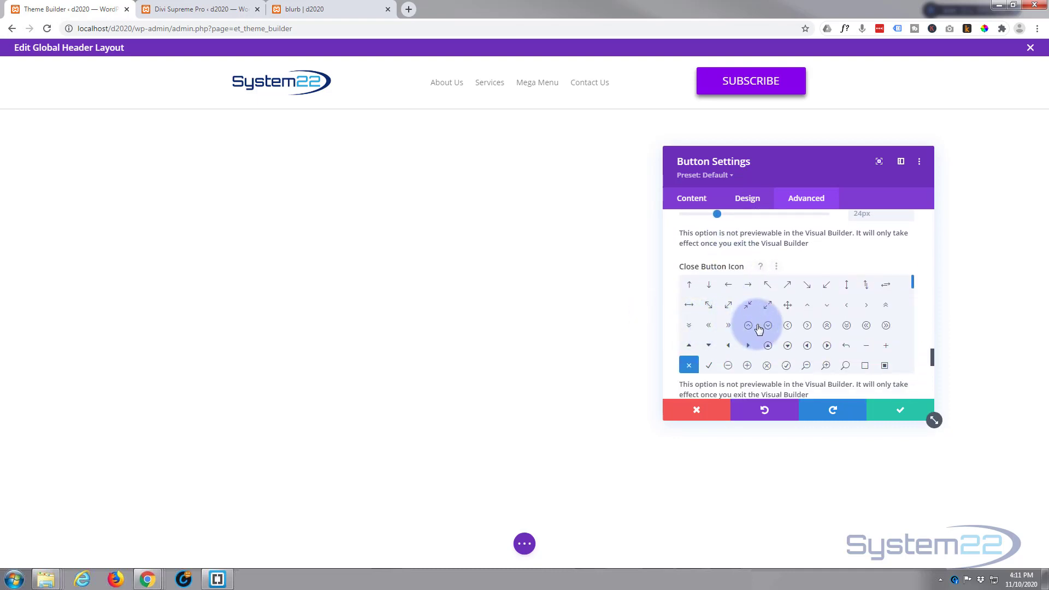
{"action": "scroll", "coordinate": [774, 332], "scroll_direction": "down", "scroll_amount": 5}
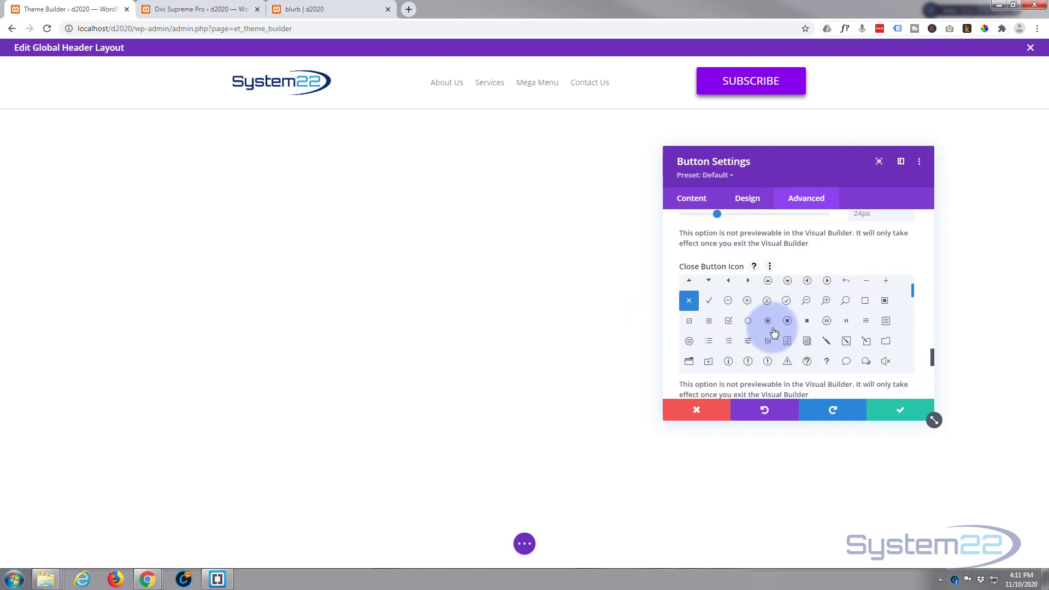
{"action": "scroll", "coordinate": [668, 336], "scroll_direction": "down", "scroll_amount": 3}
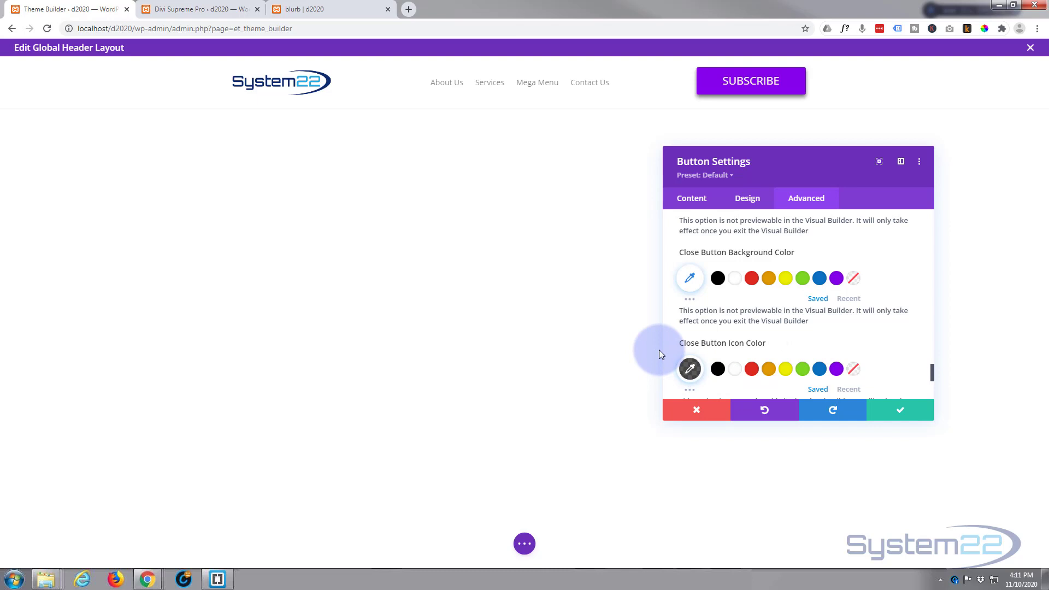
Apply the button settings, close the global header editor, and save the Theme Builder changes
{"action": "left_click", "coordinate": [904, 415]}
{"action": "left_click", "coordinate": [524, 544]}
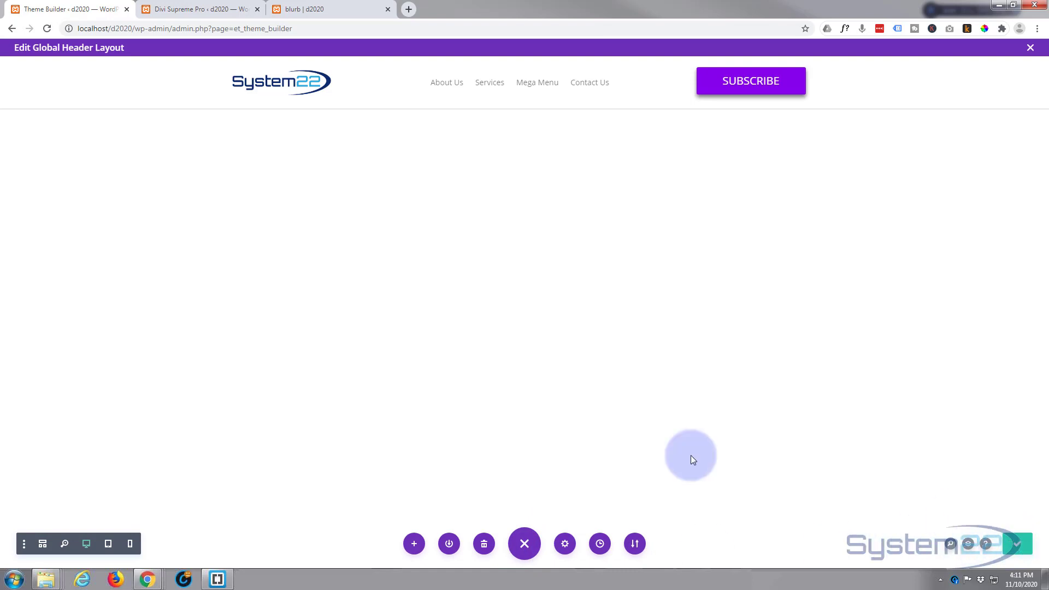
{"action": "left_click", "coordinate": [1031, 48]}
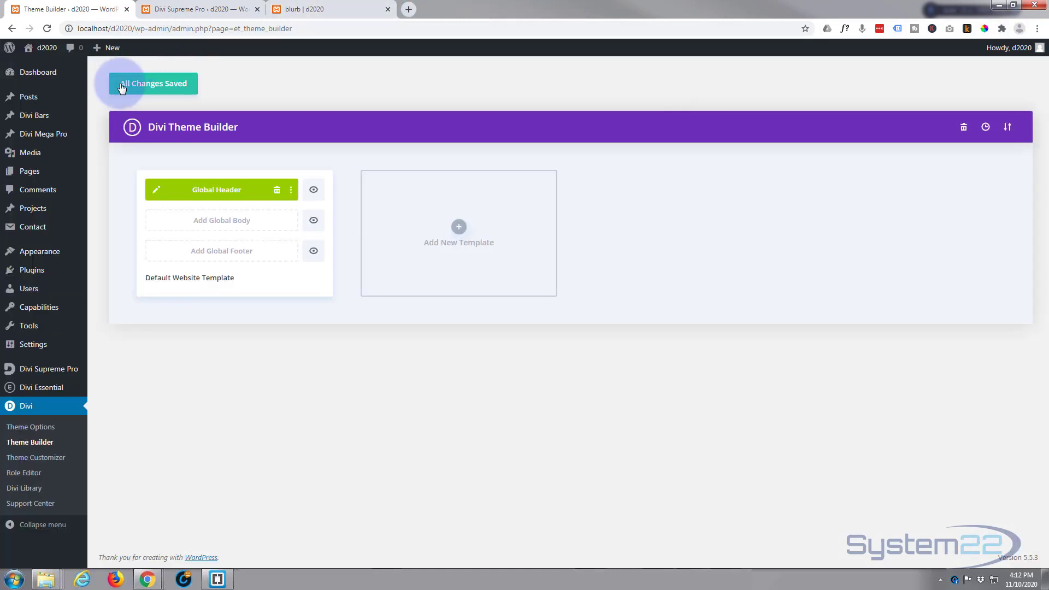
{"action": "left_click", "coordinate": [128, 85]}
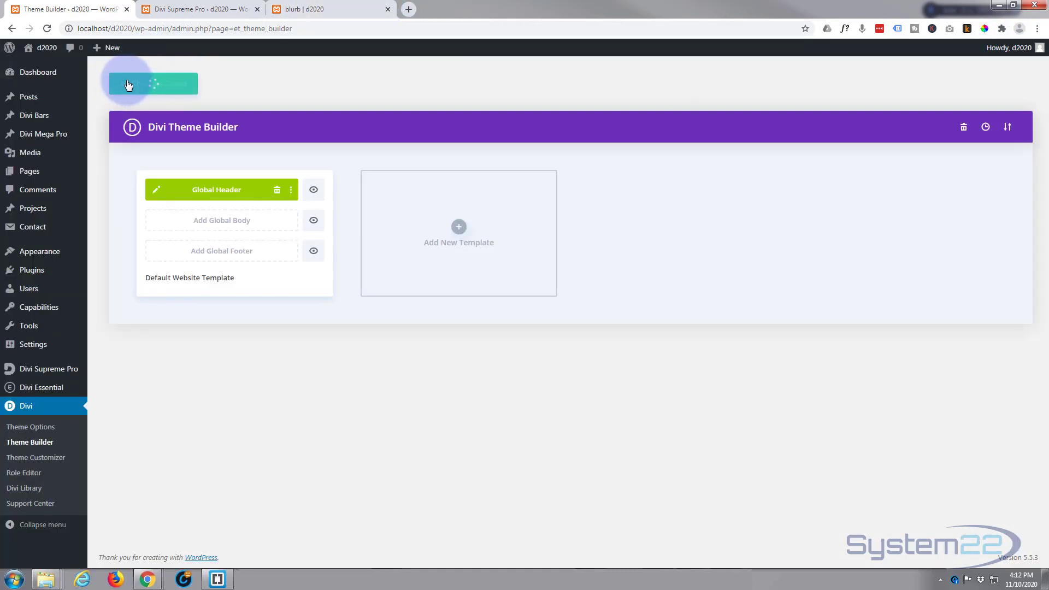
Reload the blurb page, then open and close the purple popup from the header Subscribe button
{"action": "left_click", "coordinate": [328, 6]}
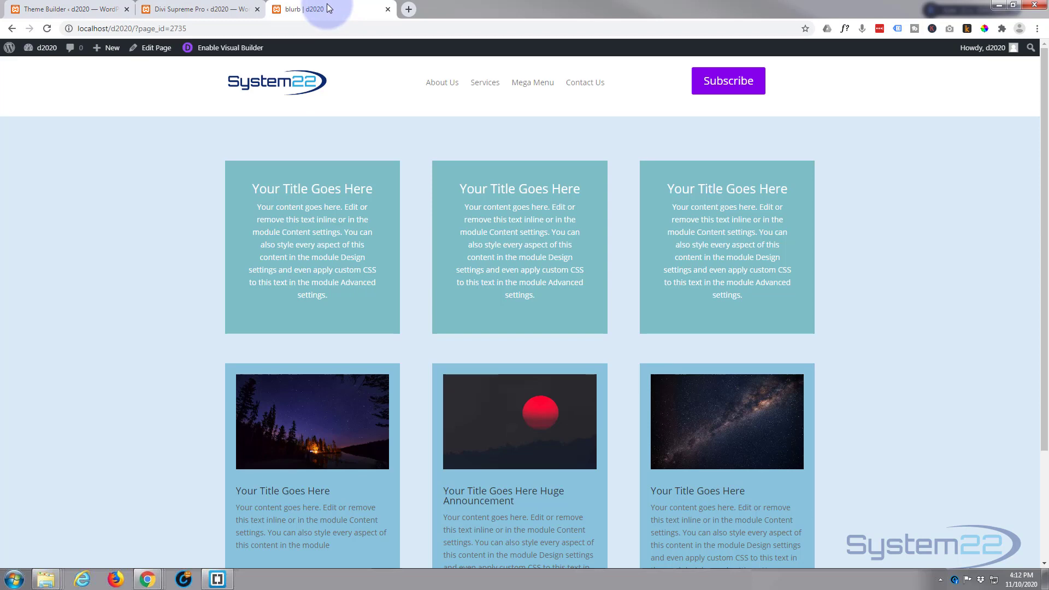
{"action": "left_click", "coordinate": [47, 29]}
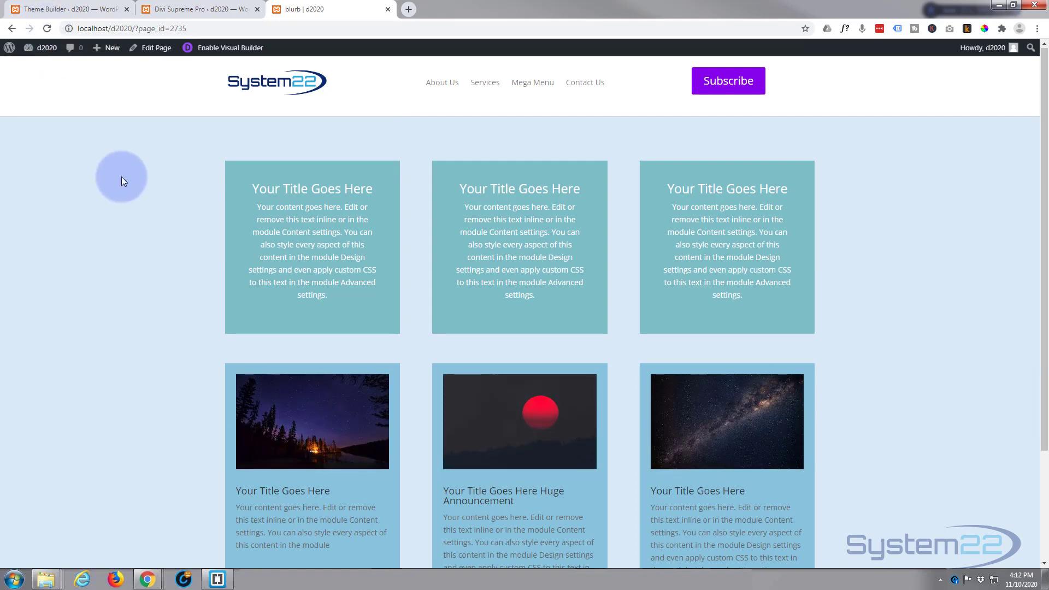
{"action": "left_click", "coordinate": [728, 87]}
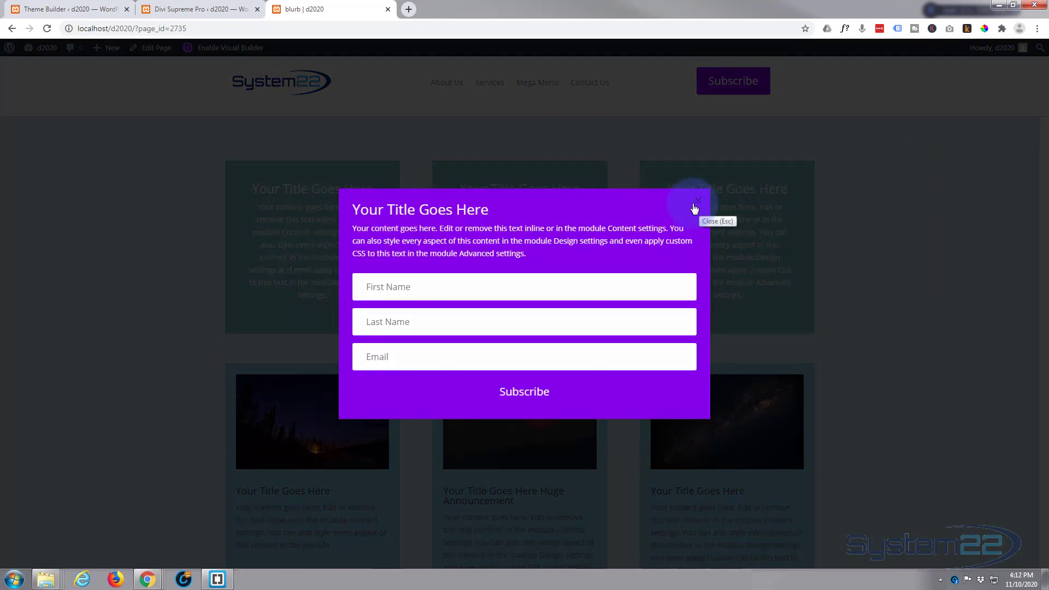
{"action": "left_click", "coordinate": [702, 202]}
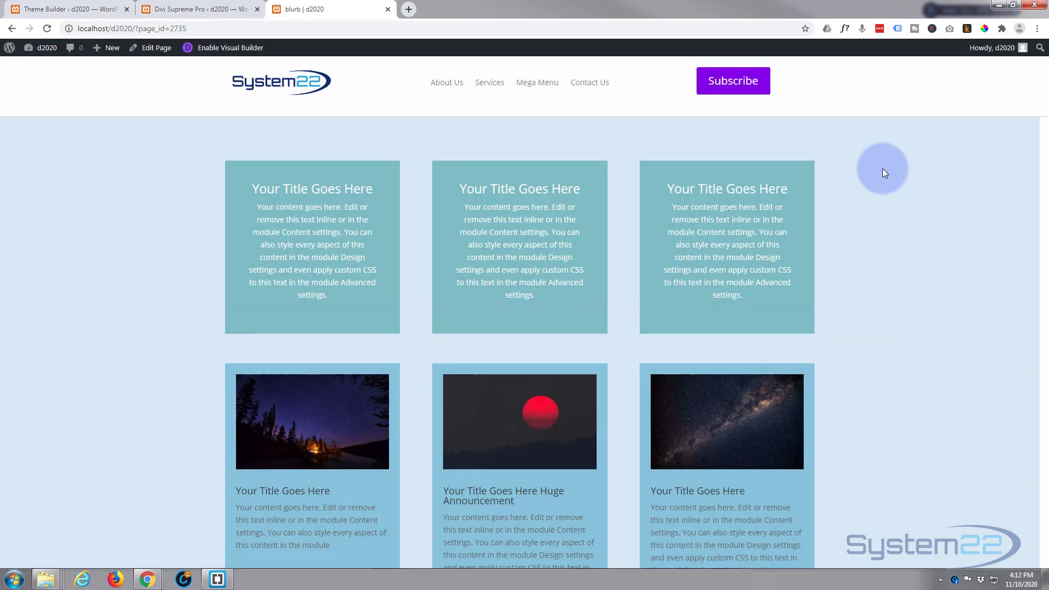
Reopen and close the popup twice more to watch its entrance and Flip Out X exit
{"action": "left_click", "coordinate": [727, 82]}
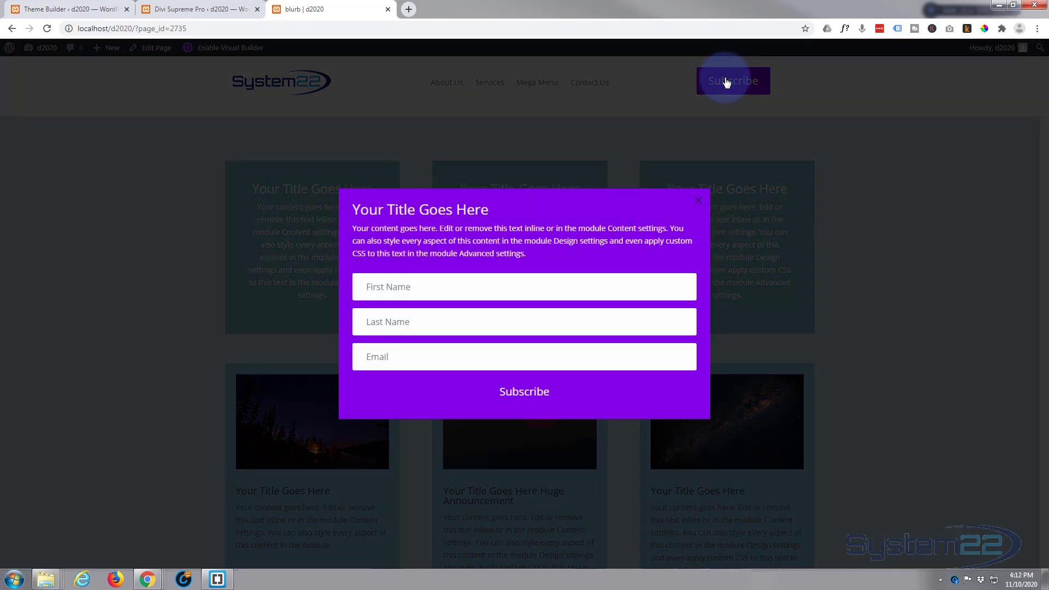
{"action": "left_click", "coordinate": [700, 202]}
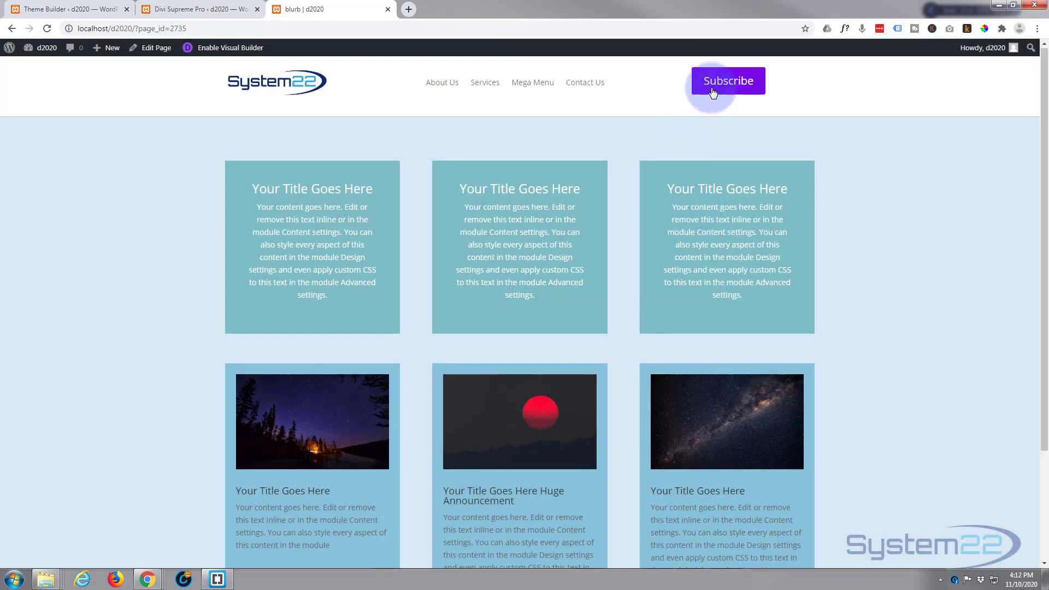
{"action": "left_click", "coordinate": [713, 92]}
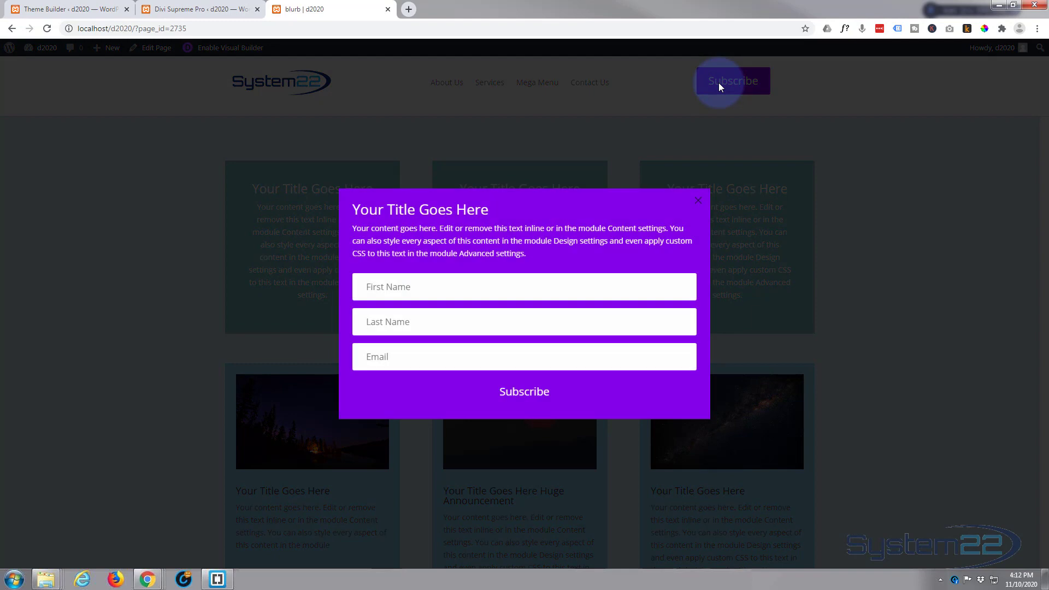
{"action": "left_click", "coordinate": [701, 205]}
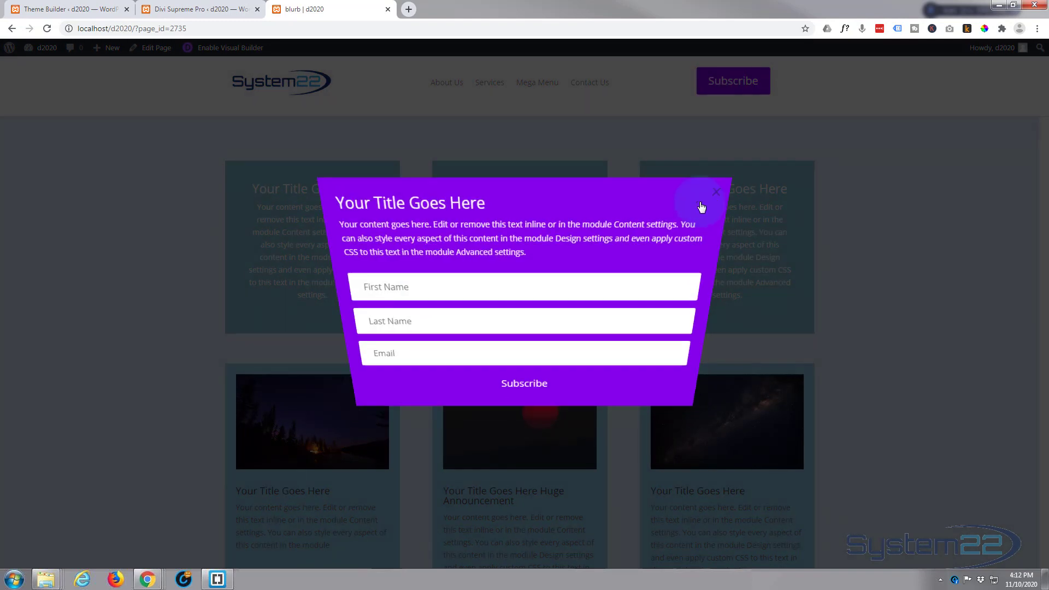